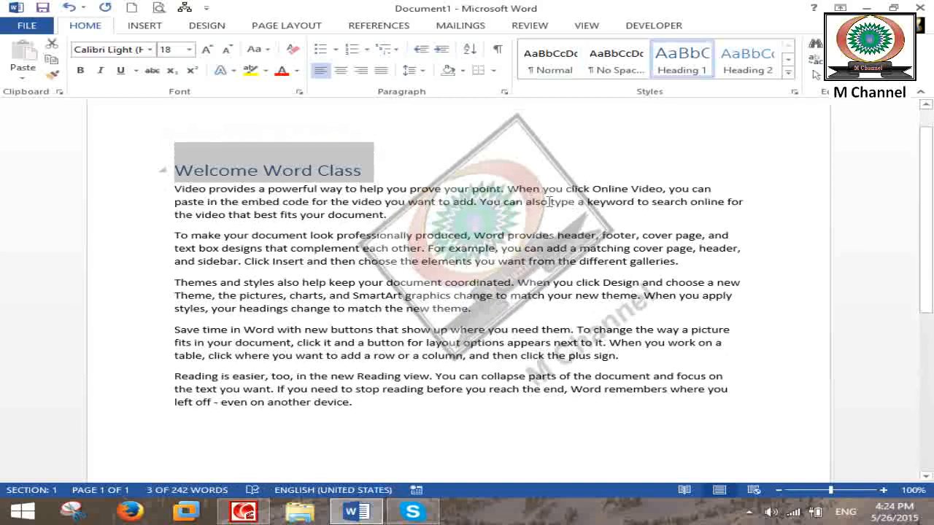
Undo the title line's heading style, apply No Spacing to the five body paragraphs, and set them back to Normal.
key(ctrl+z)
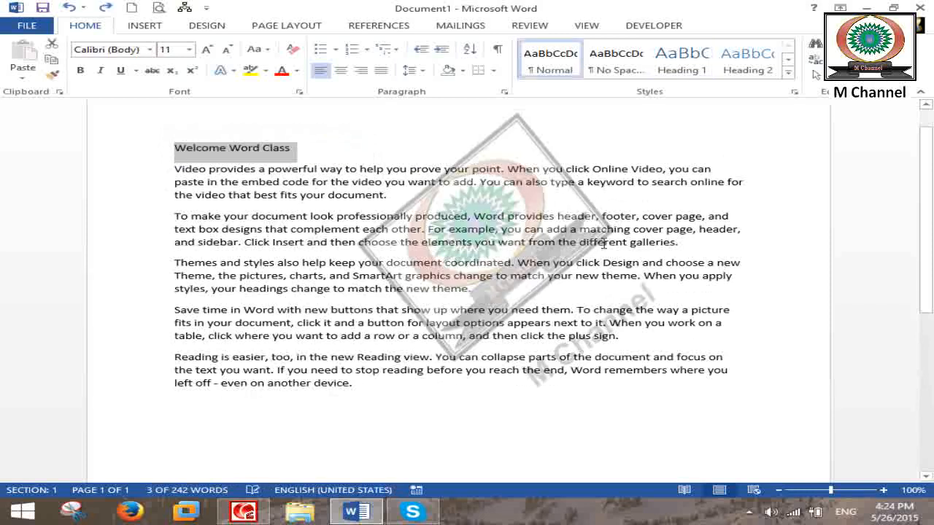
drag(353, 387, 167, 169)
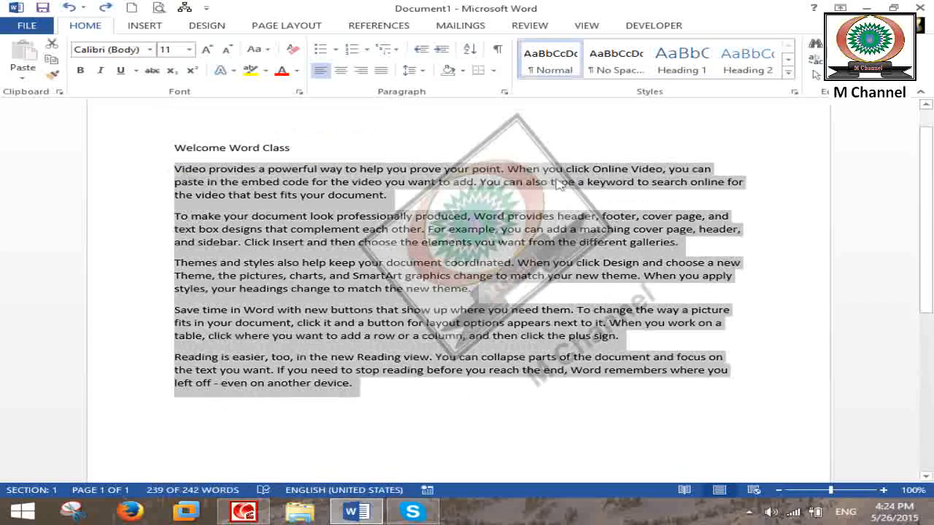
click(616, 62)
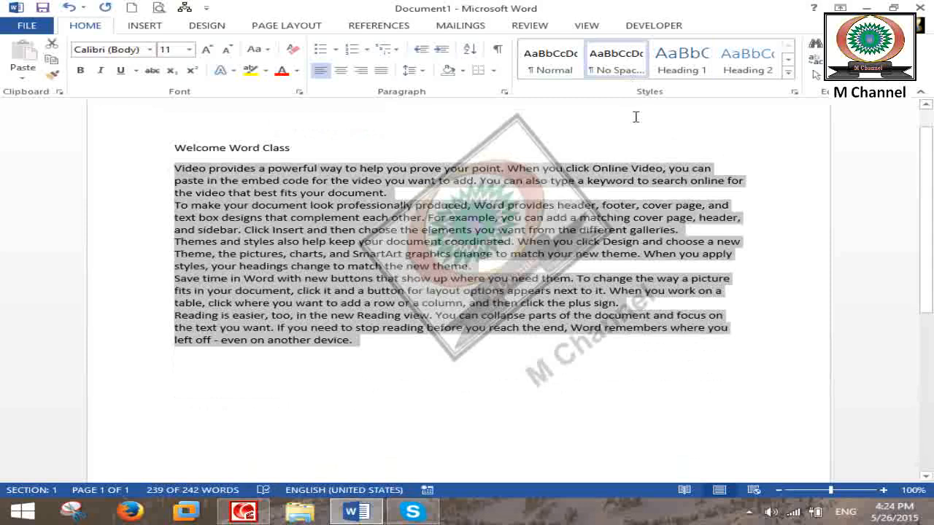
click(552, 76)
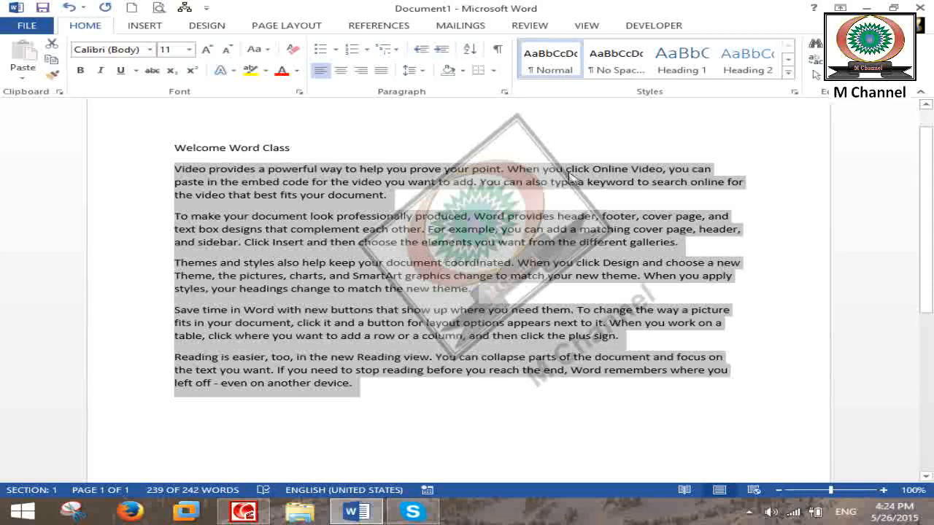
Apply the Heading 1 style to the "Welcome Word Class" line.
drag(312, 145, 137, 137)
click(682, 58)
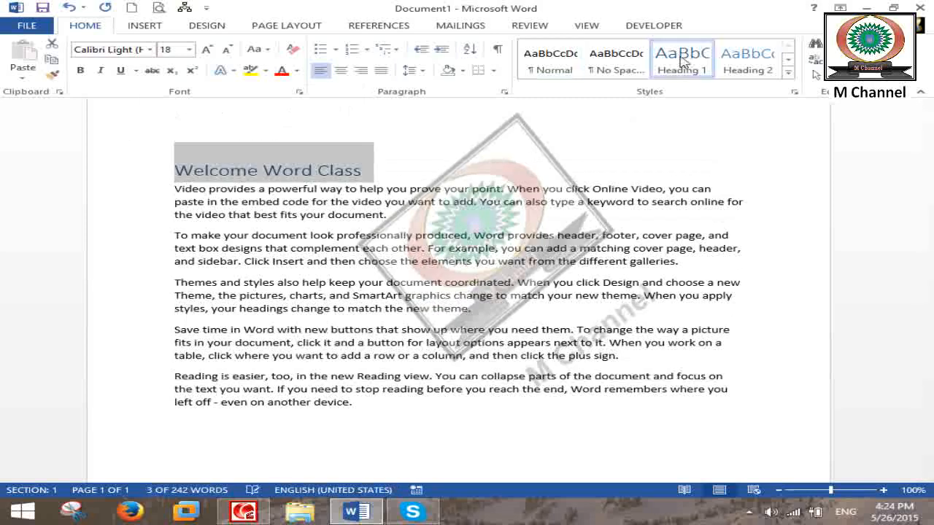
click(789, 73)
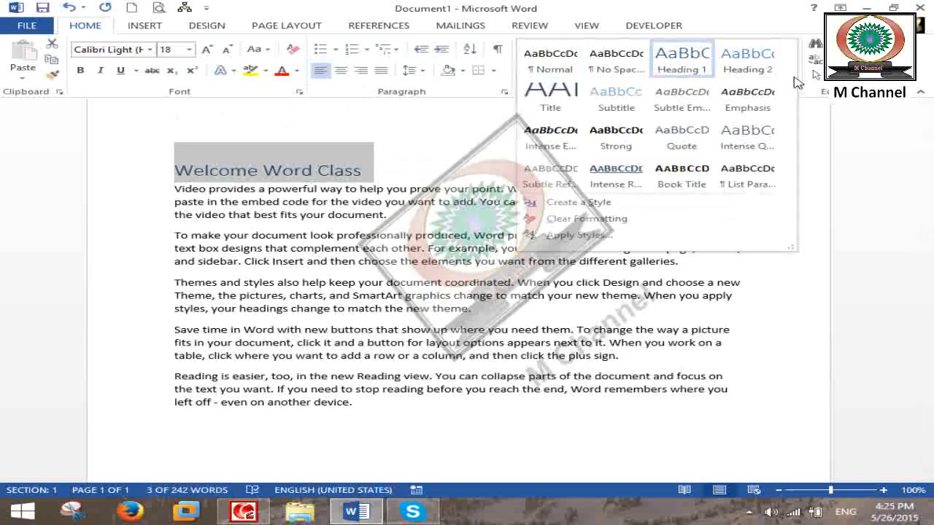
click(402, 167)
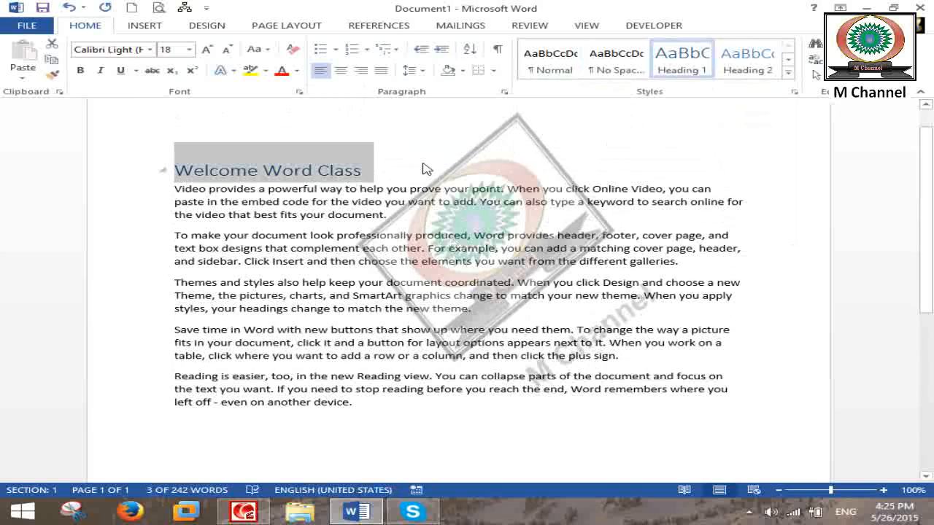
Add a line reading "Home Tab" below the "Welcome Word Class" heading and format it as Heading 2.
click(427, 166)
key(Return)
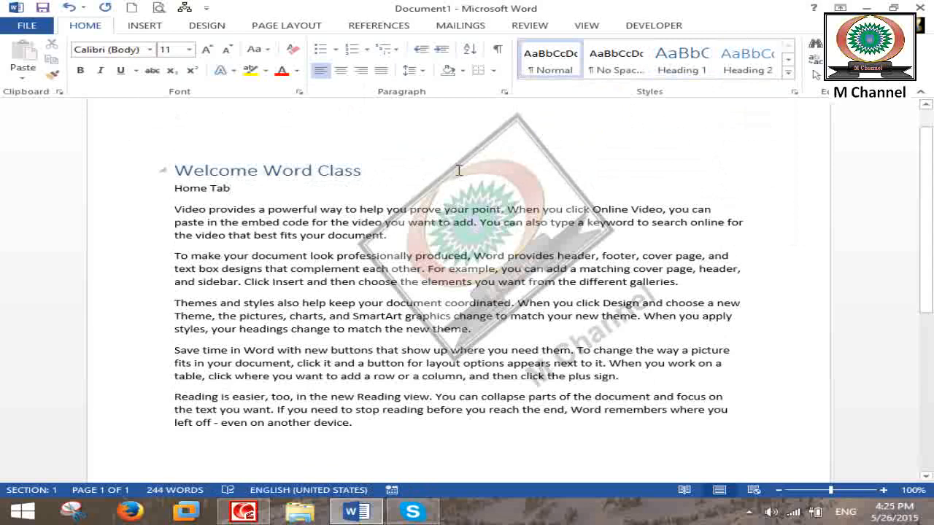
click(143, 190)
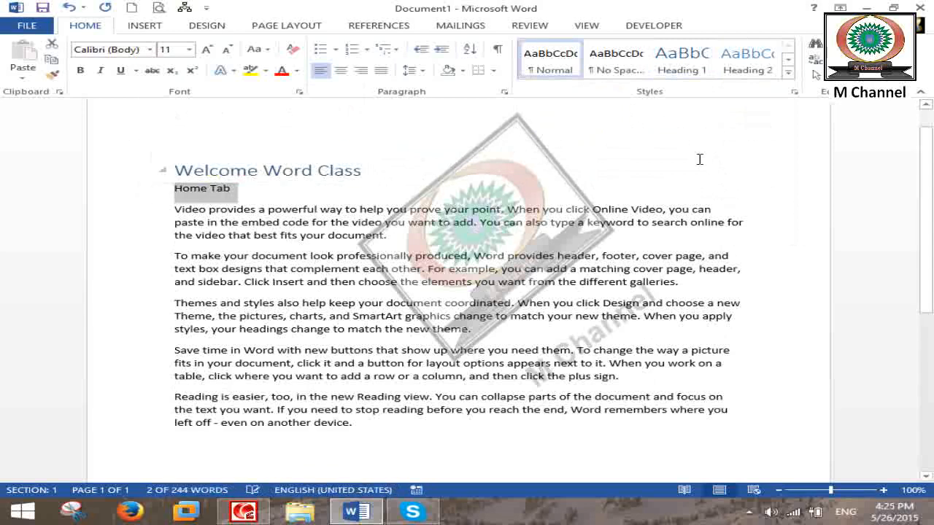
click(759, 62)
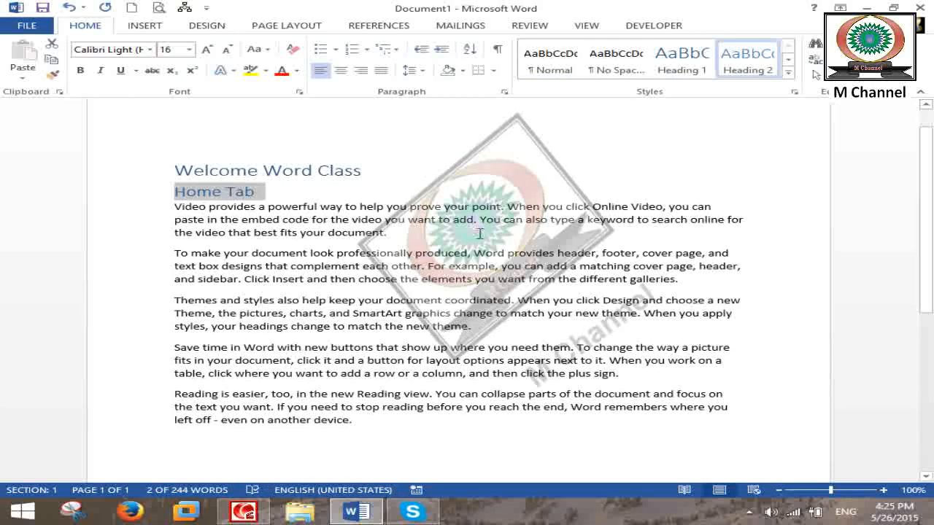
Add a line reading "Font command" below the "Home Tab" heading and format it as Heading 3.
click(340, 203)
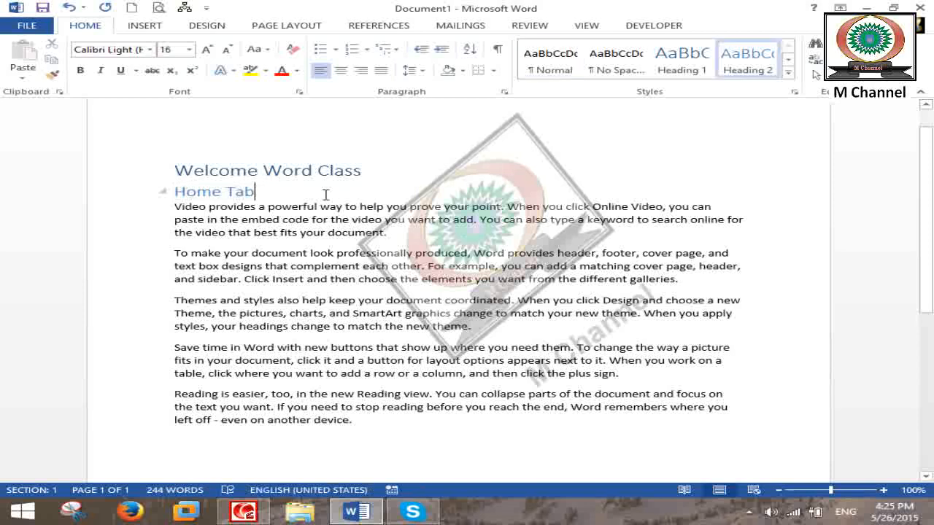
key(Return)
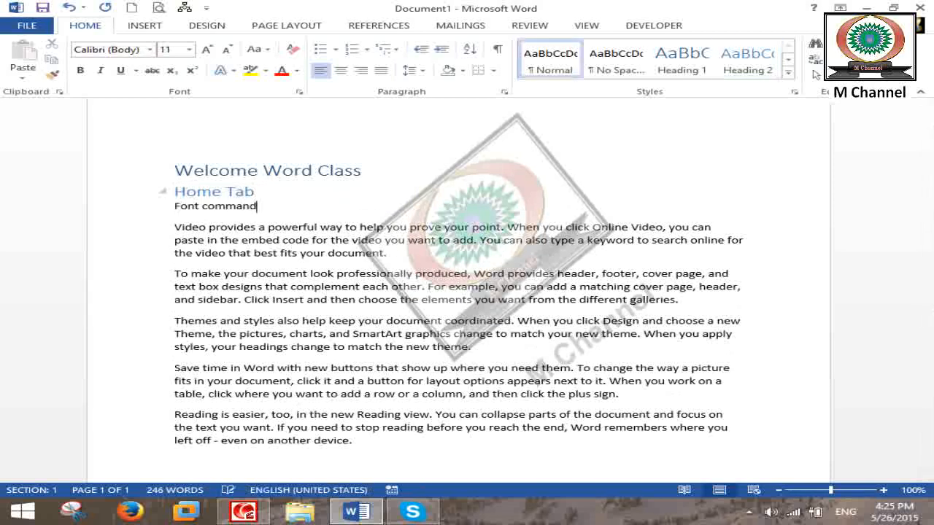
click(788, 73)
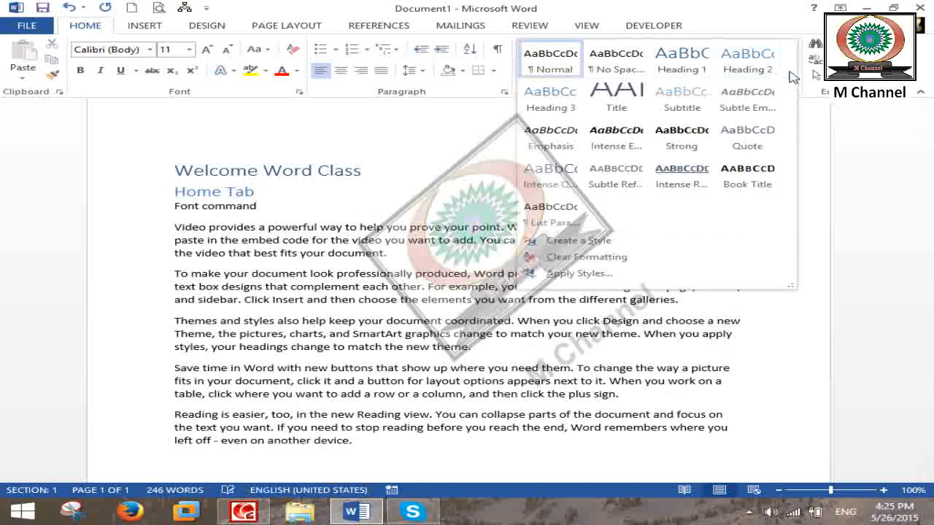
click(551, 100)
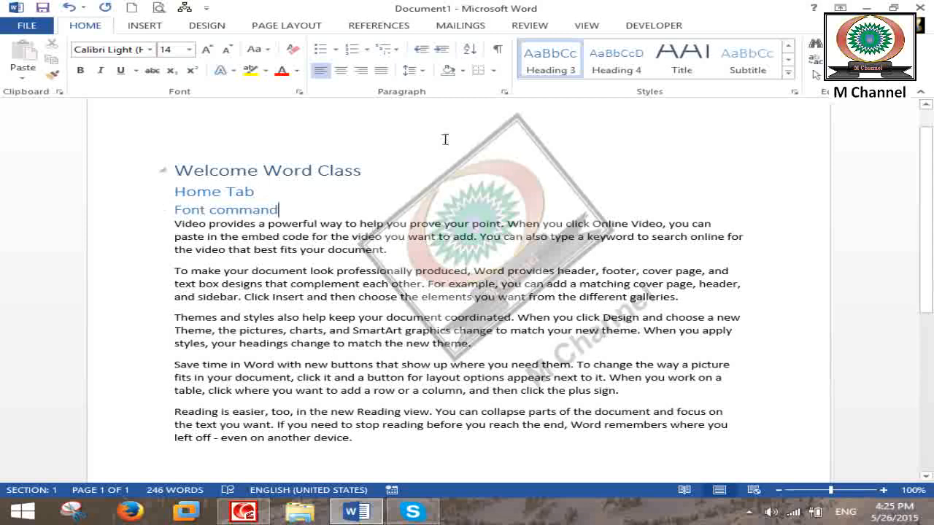
Undo the added "Font command" and "Home Tab" lines together with their heading styles.
key(ctrl+shift+n)
key(ctrl+z)
key(ctrl+z)
key(ctrl+z)
key(ctrl+z)
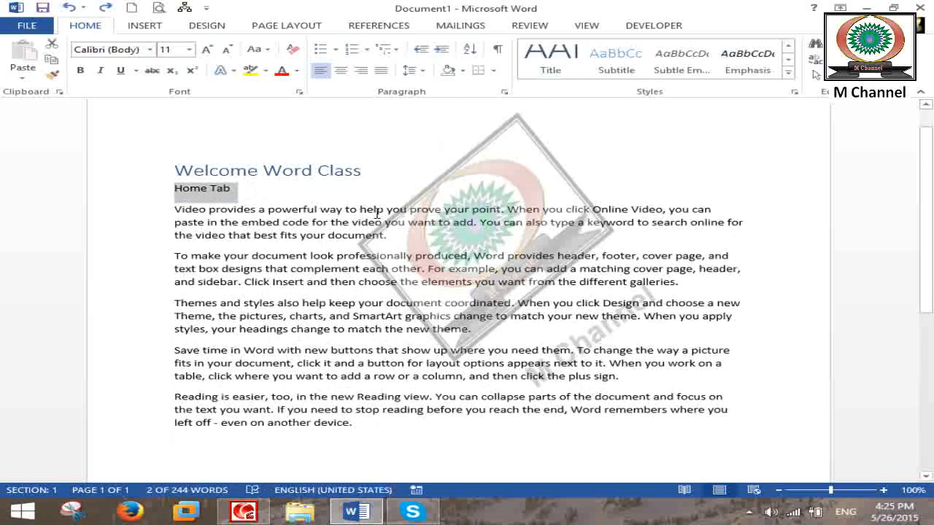
key(ctrl+z)
Change the "Welcome Word Class" heading to the Title style.
click(146, 159)
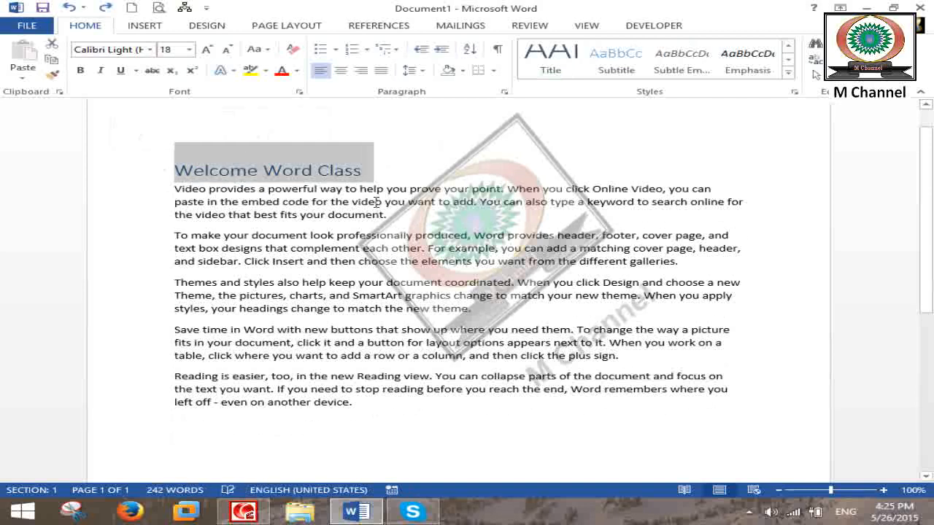
click(788, 72)
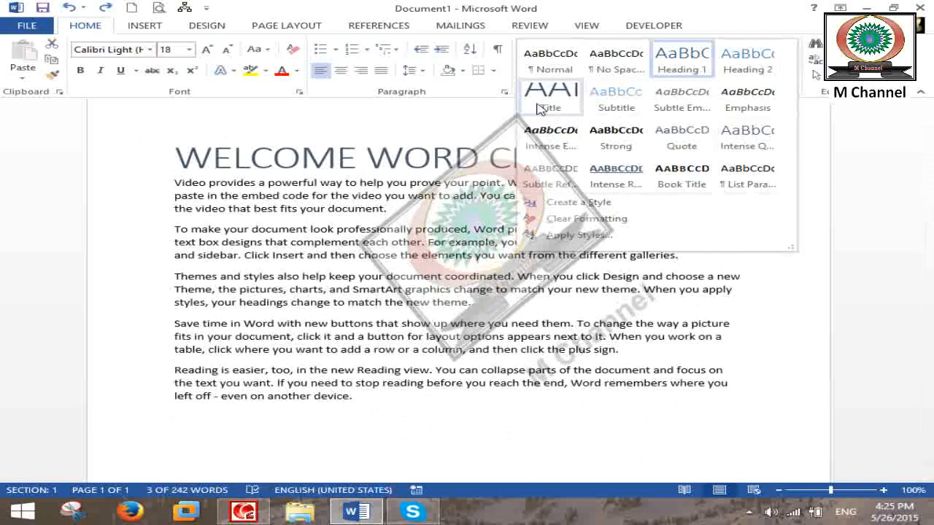
click(543, 106)
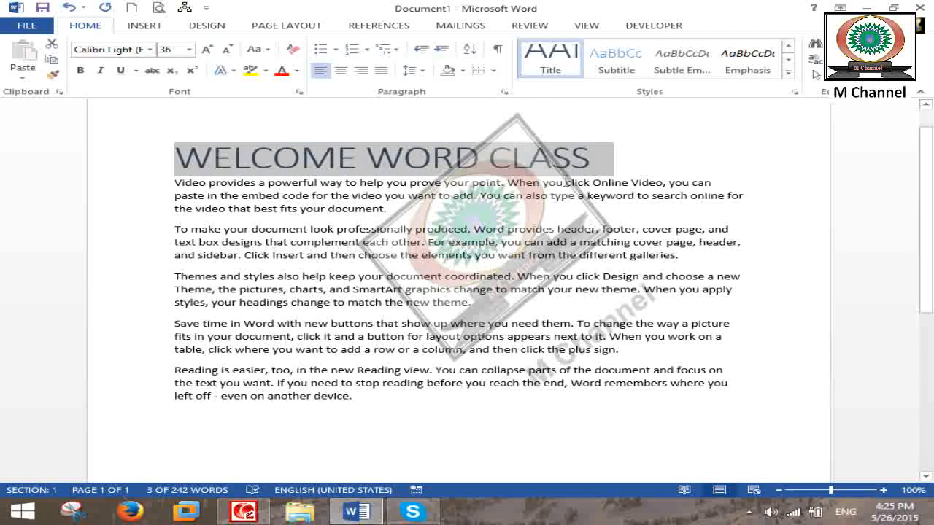
Apply the Subtitle style to the first body paragraph, which begins "Video provides a powerful way".
drag(396, 212, 175, 183)
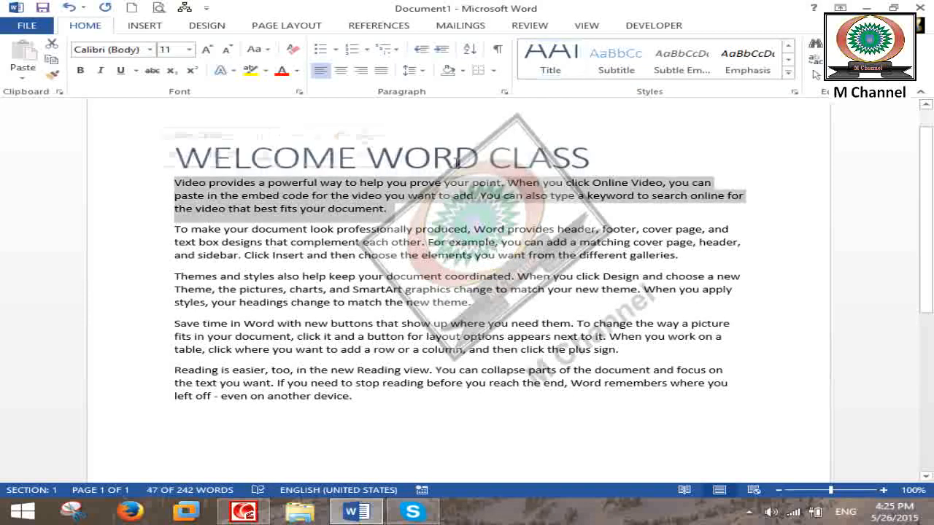
click(617, 60)
click(474, 232)
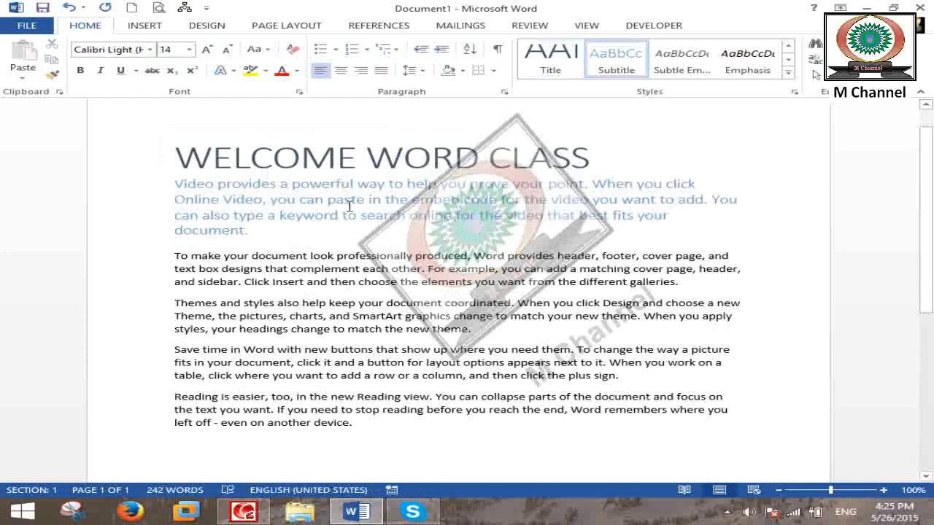
drag(604, 150, 219, 162)
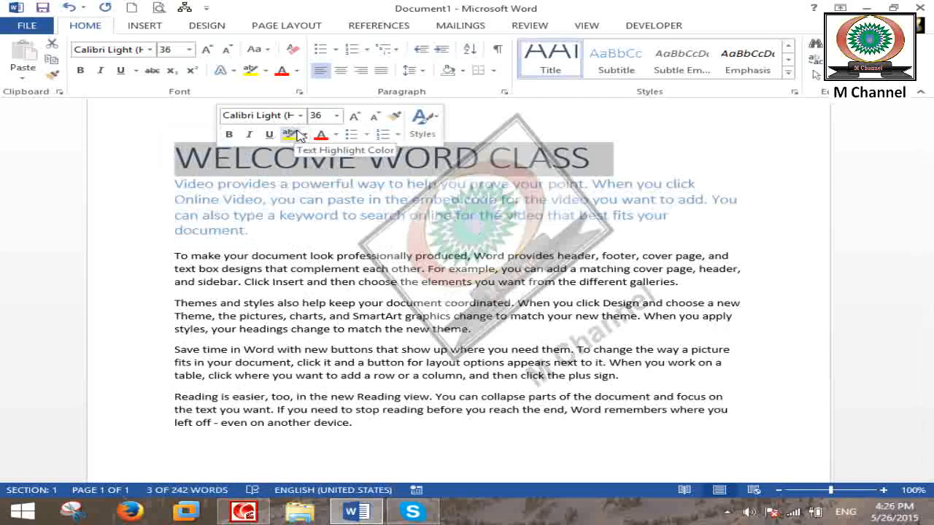
click(333, 230)
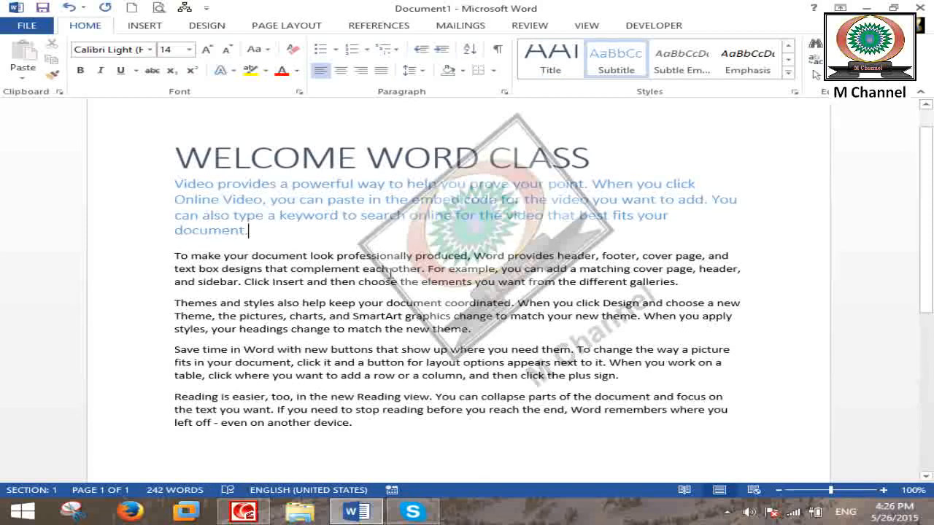
Try Subtle Emphasis on the text from "professionally produced" to "For example" in the second body paragraph, and switch it to Strong.
ctrl+scroll(384, 270, up, 10)
drag(241, 292, 401, 315)
ctrl+scroll(514, 291, down, 3)
ctrl+scroll(514, 292, down, 2)
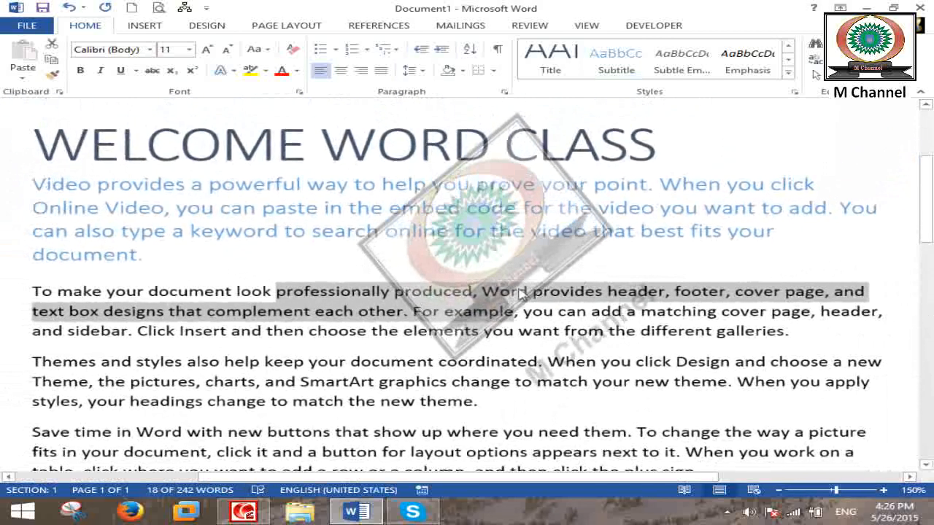
click(746, 70)
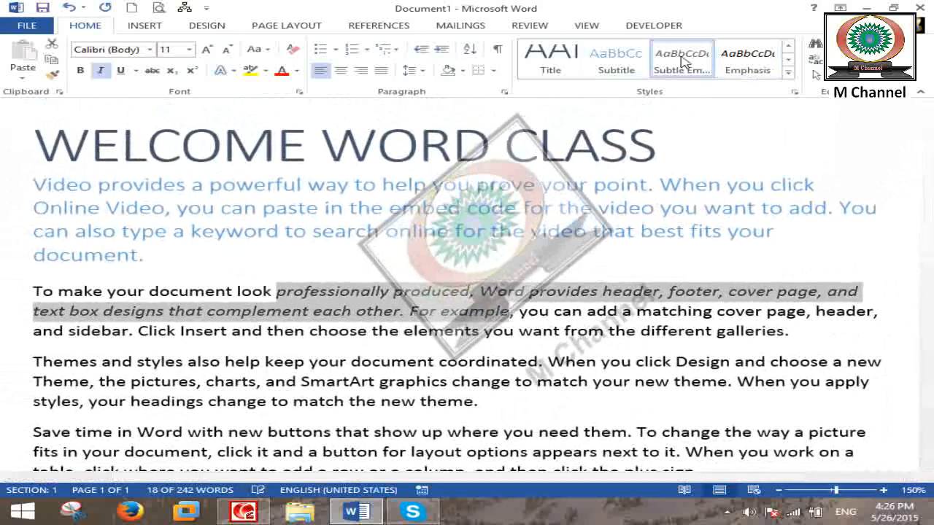
click(788, 72)
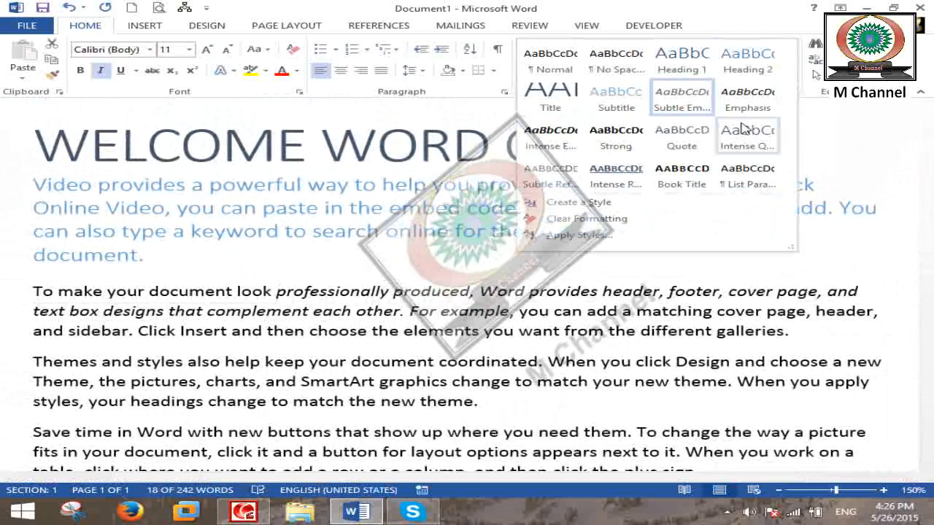
click(598, 146)
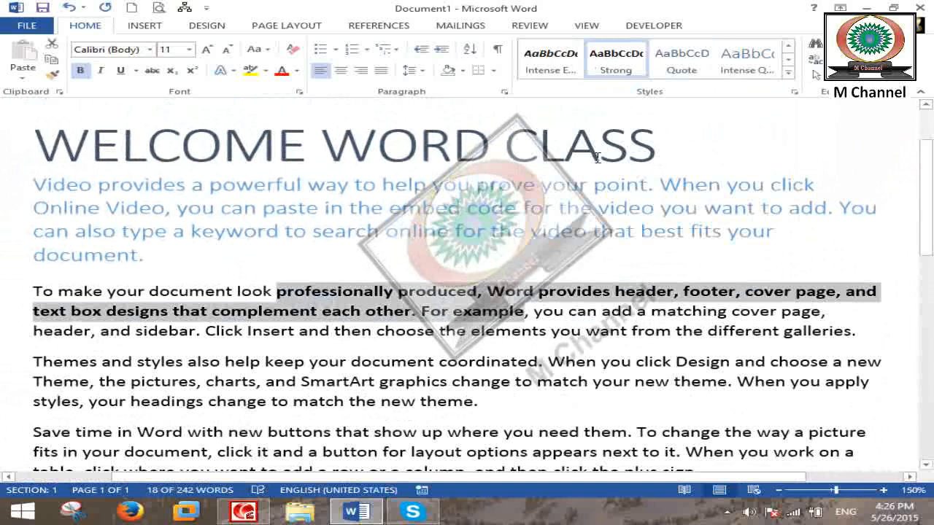
click(787, 72)
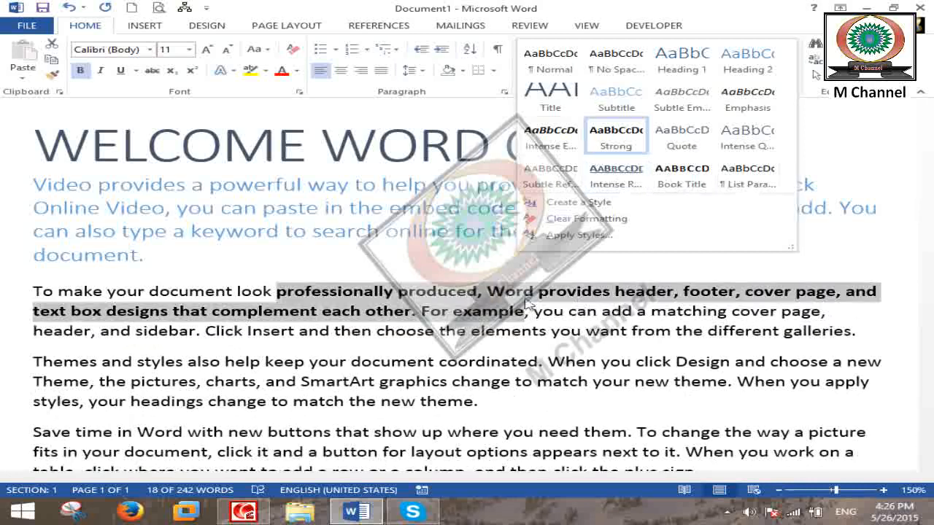
click(412, 260)
Start creating a new style from the document title's formatting and name it "Custom Style".
ctrl+scroll(497, 222, down, 4)
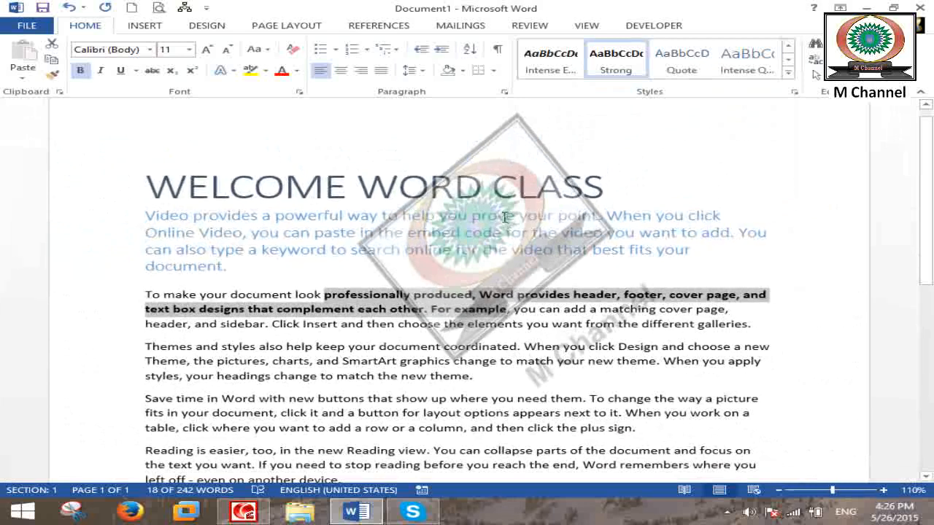
triple_click(576, 176)
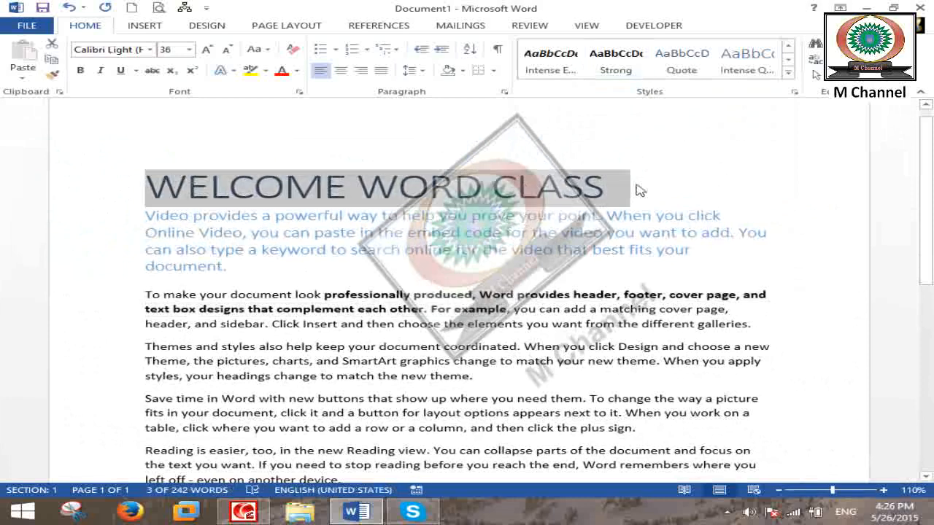
click(788, 73)
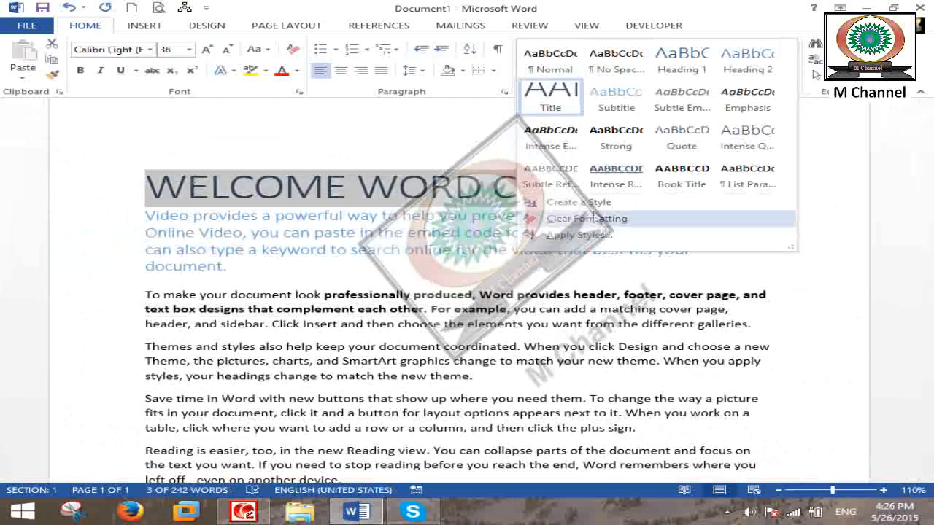
click(578, 202)
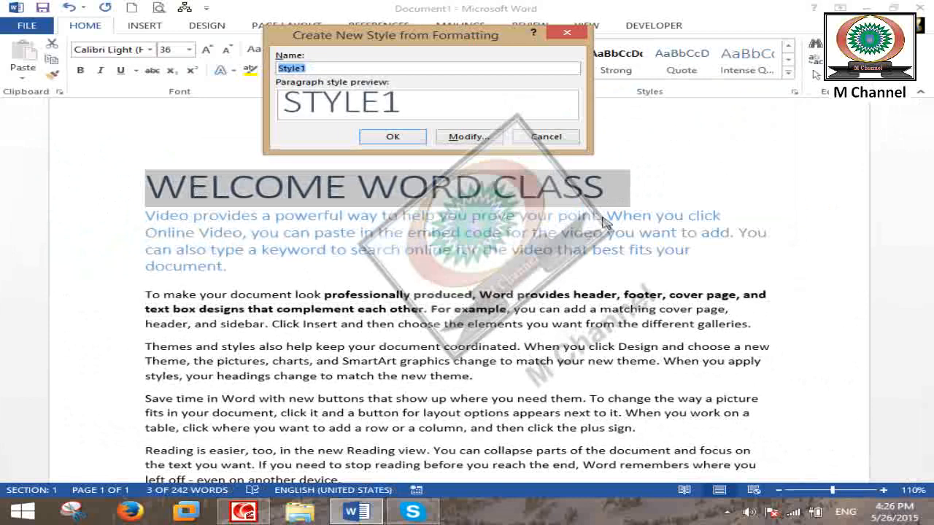
text(Custom Style)
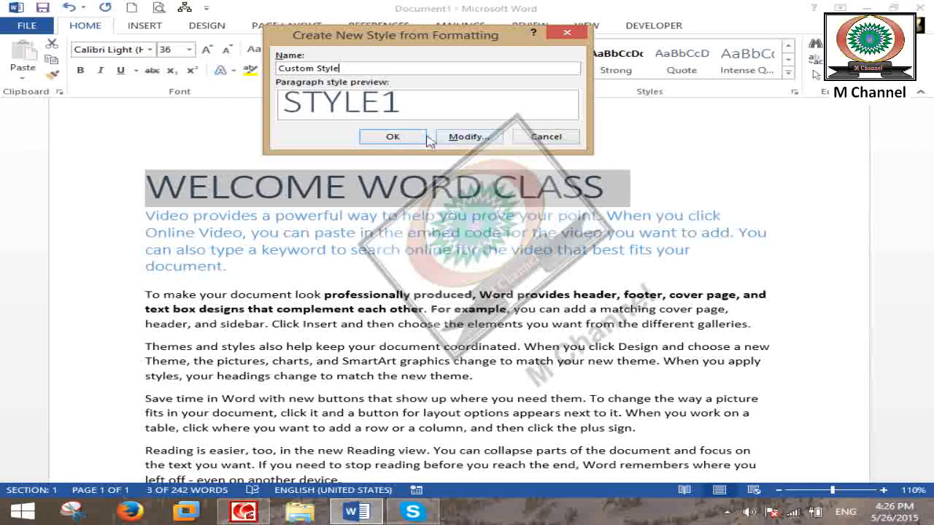
Modify the new Custom Style to use bold text in a darker green Accent 6 font color.
click(474, 137)
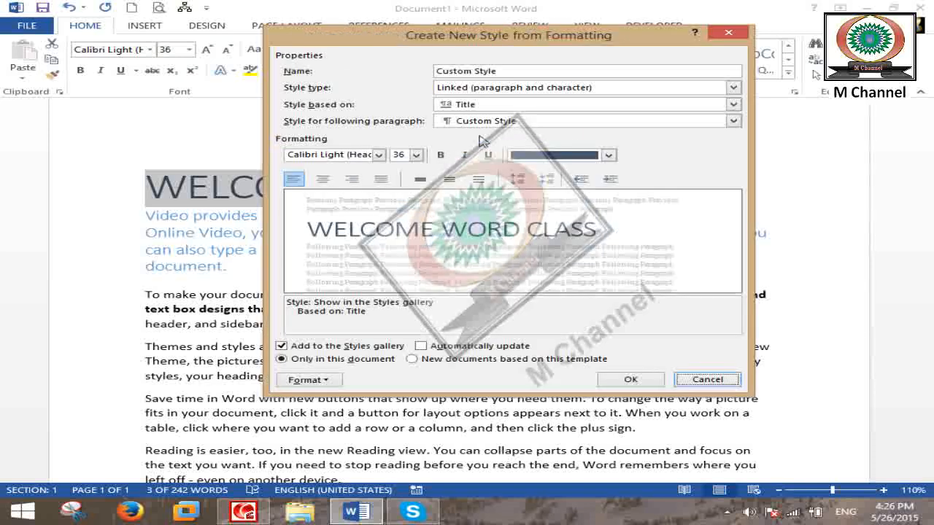
click(440, 154)
click(532, 156)
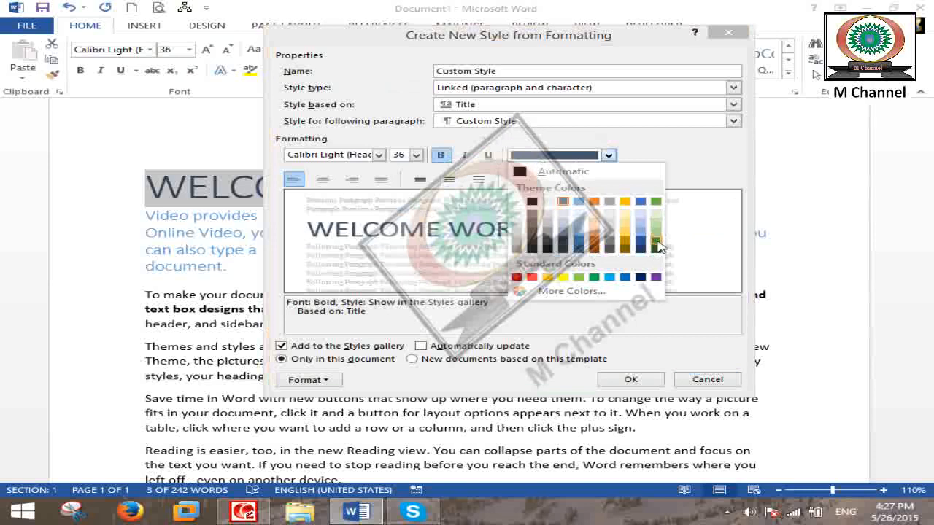
click(656, 246)
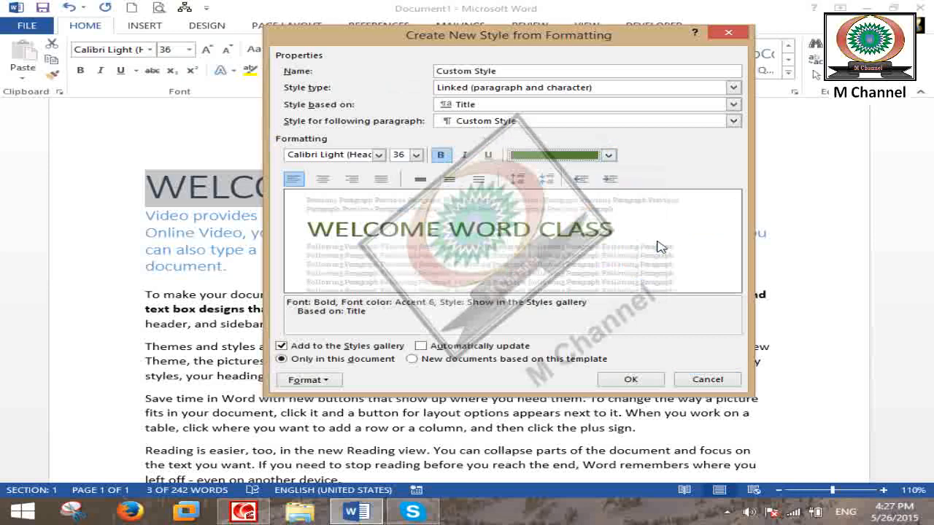
Set the new Custom Style's font to Lucida Handwriting, make it available in new documents based on this template, and save the style.
click(378, 155)
click(386, 216)
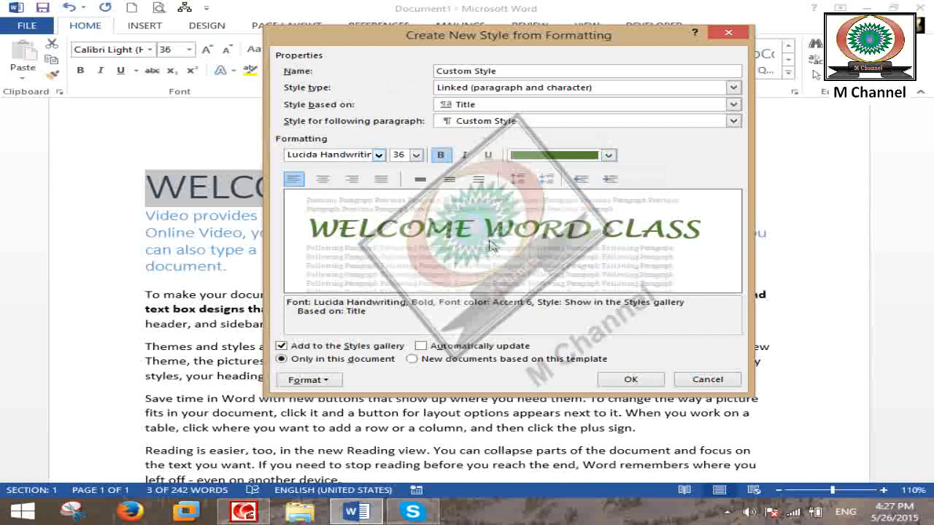
click(495, 361)
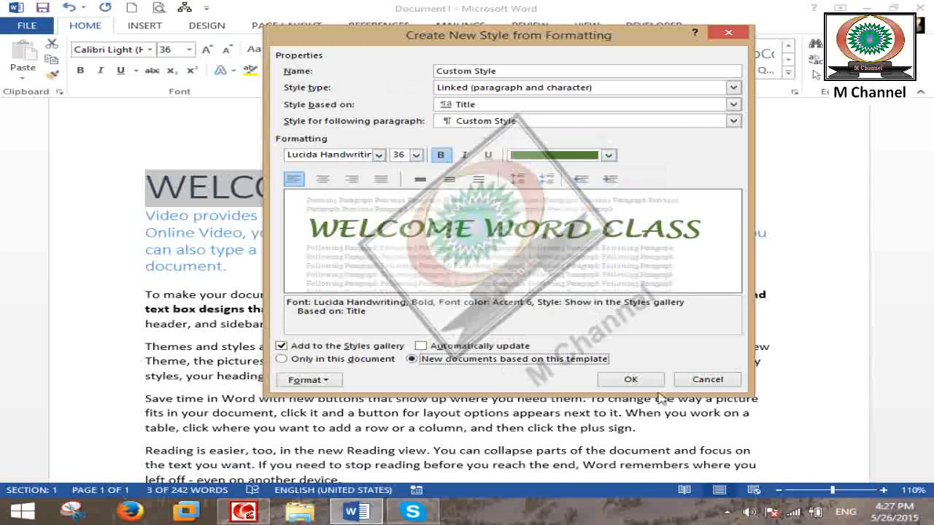
click(631, 380)
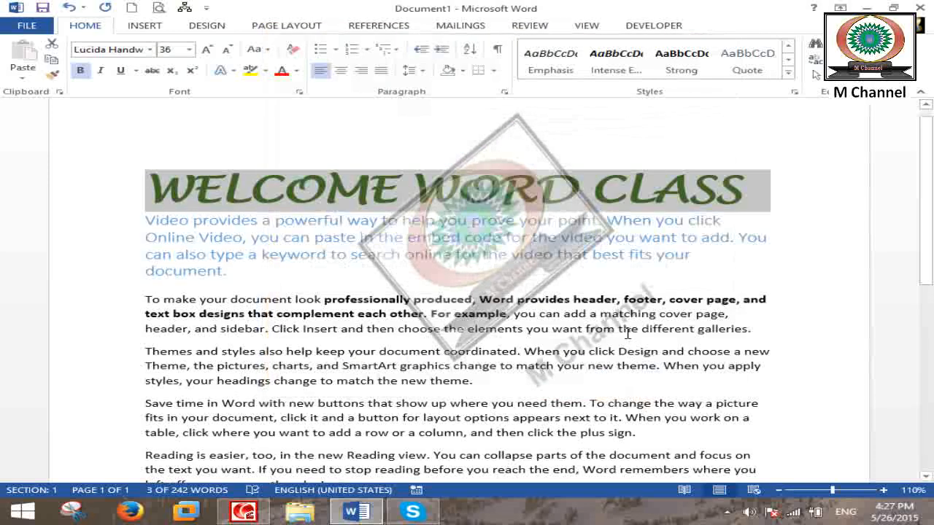
click(788, 45)
click(788, 45)
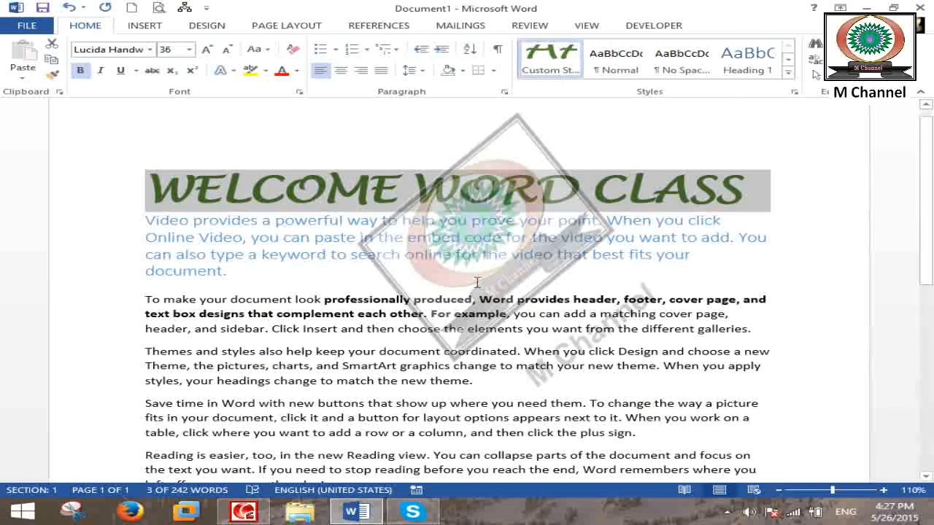
Add the line "Excel Class Note" in the empty paragraph at the end of the document.
scroll(489, 290, down, 6)
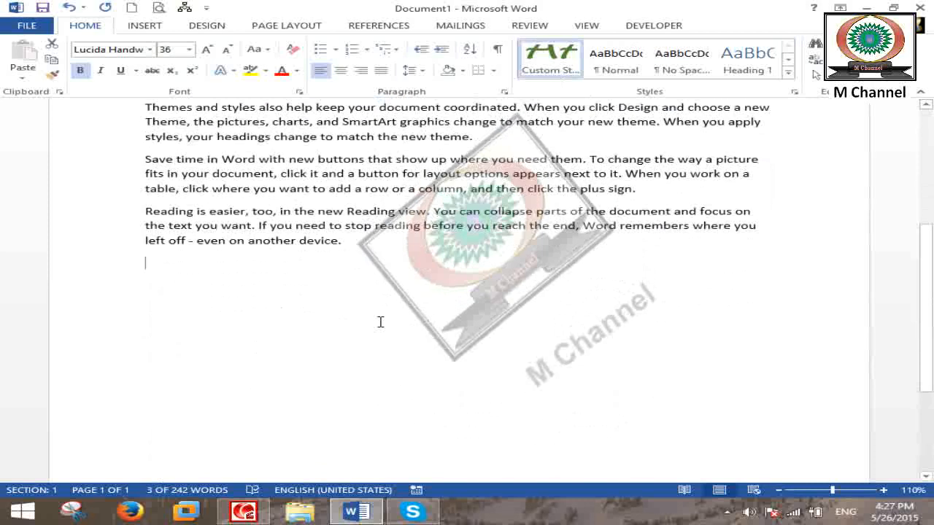
click(606, 290)
text(Excel )
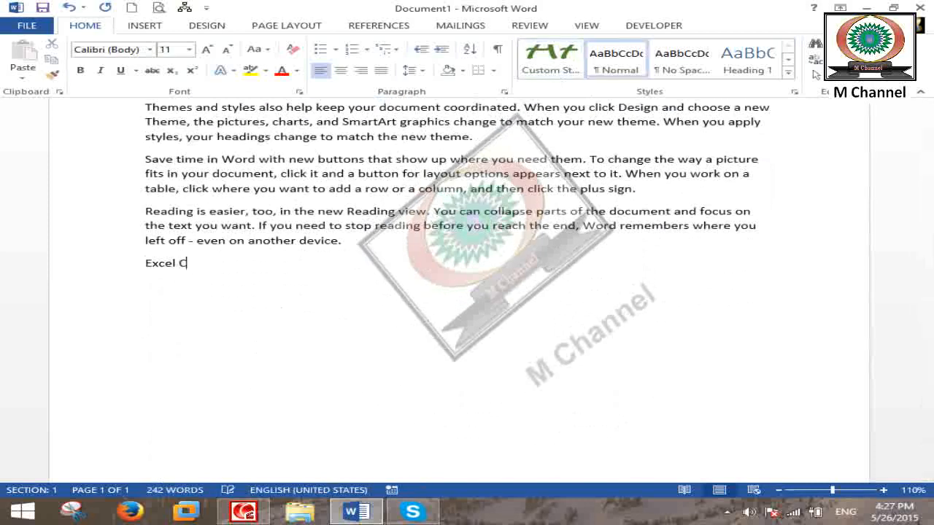
text(Class Note)
Apply the Custom Style to the "Excel Class Note" line and compare it with the document title.
drag(286, 265, 146, 264)
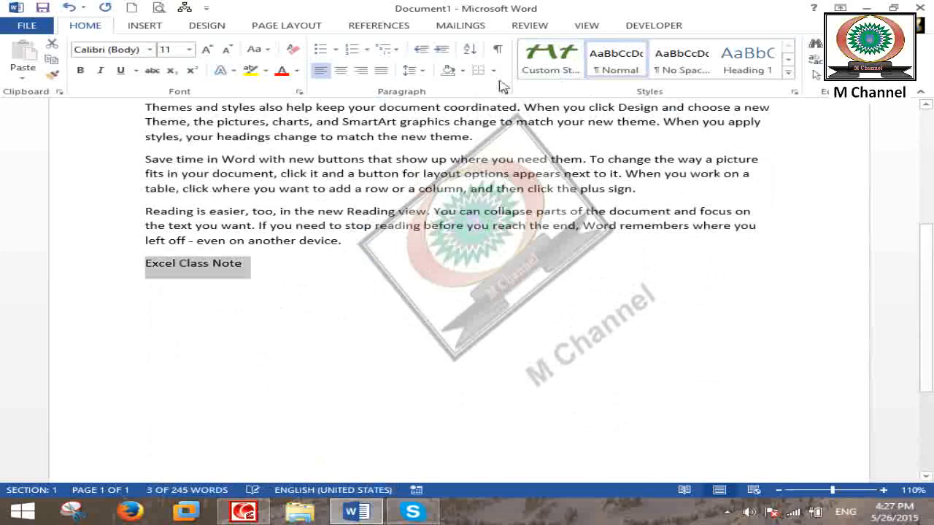
click(551, 58)
click(727, 381)
scroll(763, 381, up, 4)
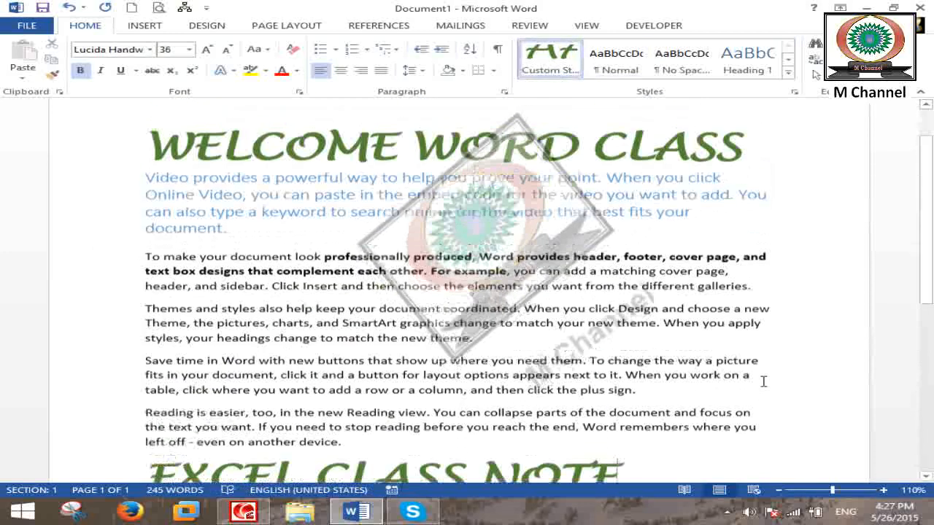
scroll(755, 394, down, 3)
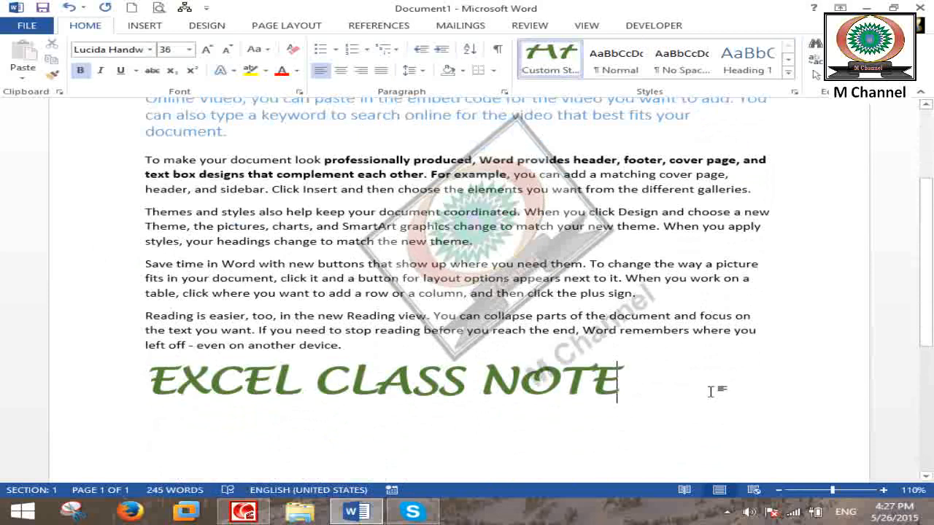
Clear the formatting of the "Excel Class Note" line.
click(788, 73)
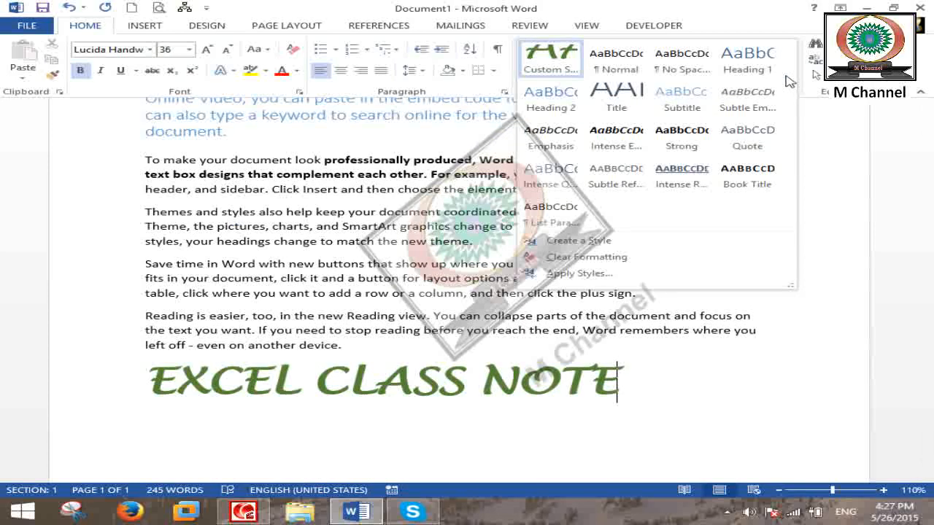
click(700, 372)
drag(663, 377, 131, 358)
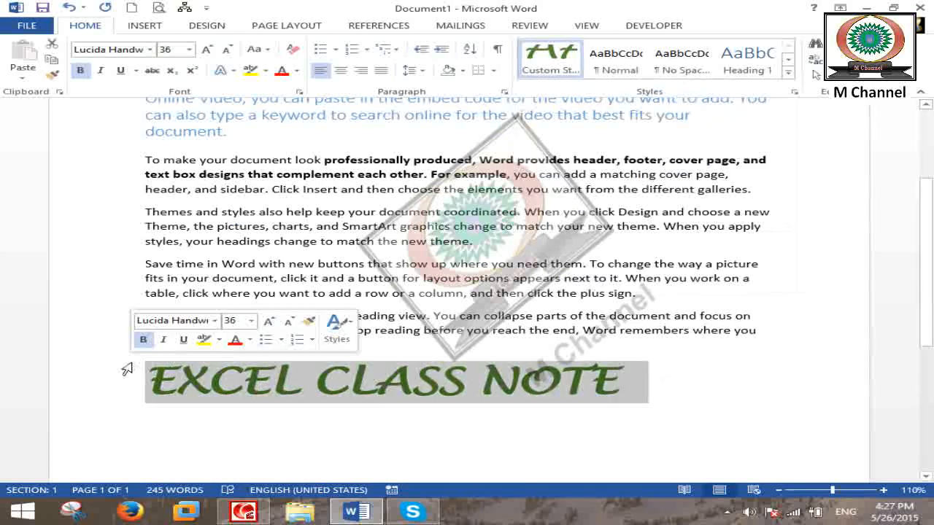
click(788, 72)
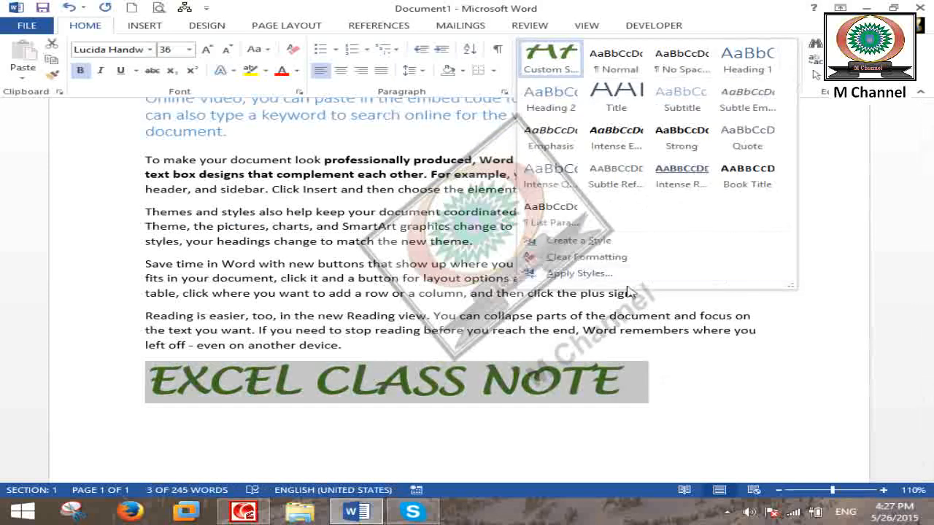
click(568, 261)
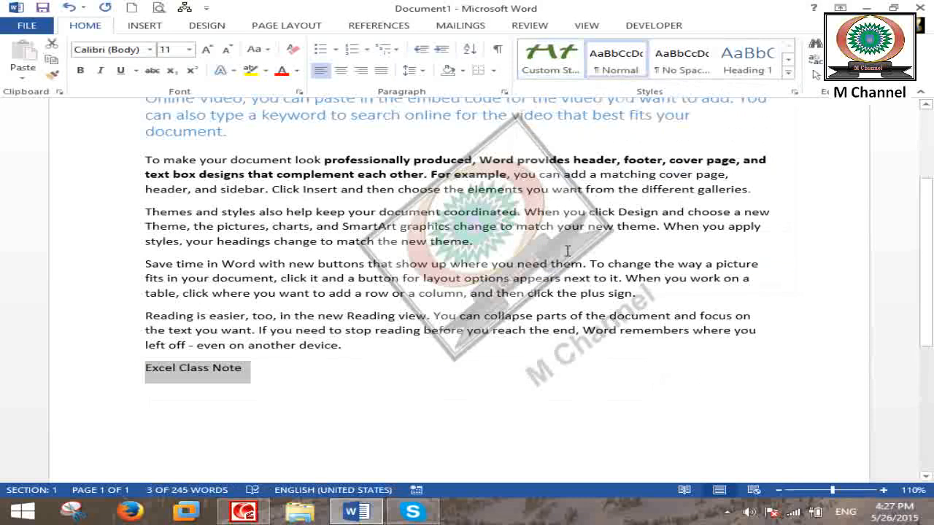
Clear all formatting from the "Welcome Word Class" title.
scroll(500, 267, up, 4)
drag(732, 211, 135, 177)
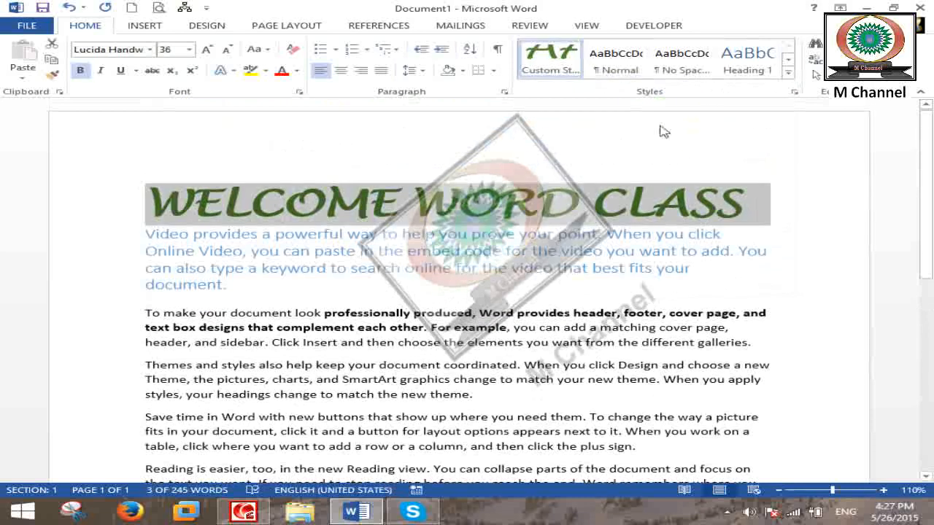
click(789, 73)
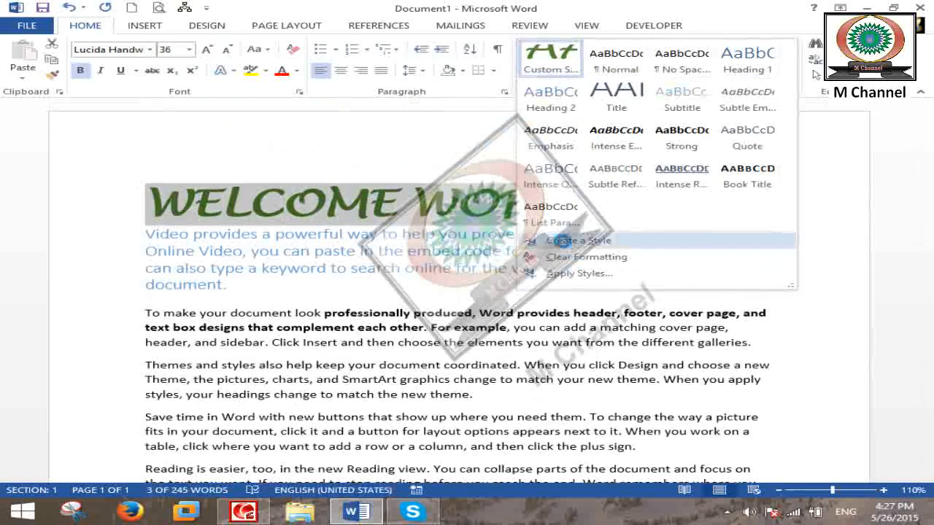
click(568, 240)
key(Escape)
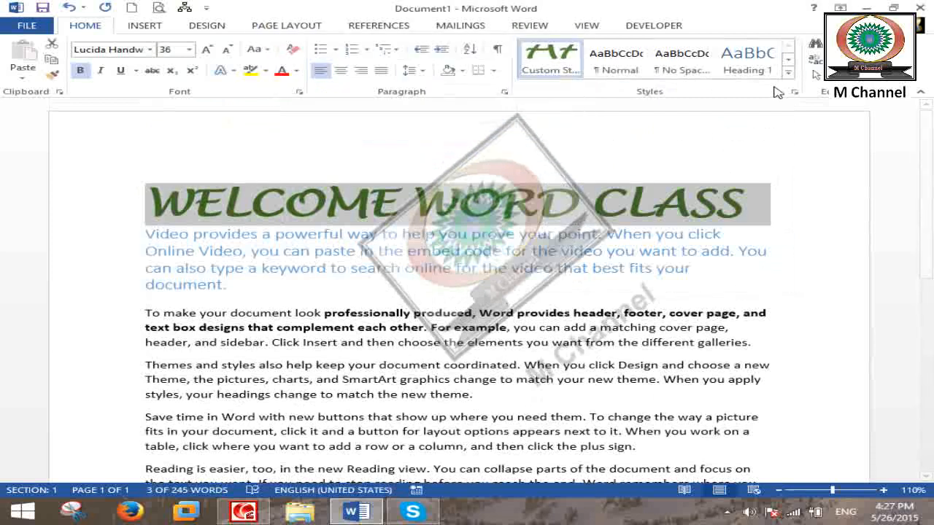
click(292, 50)
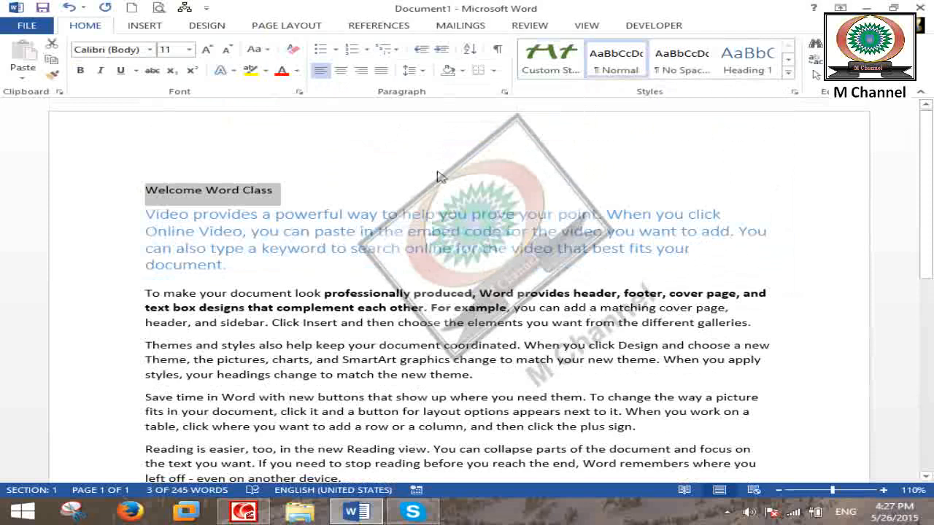
Apply the Custom Style to the "Welcome Word Class" title by entering its name in Apply Styles.
click(788, 73)
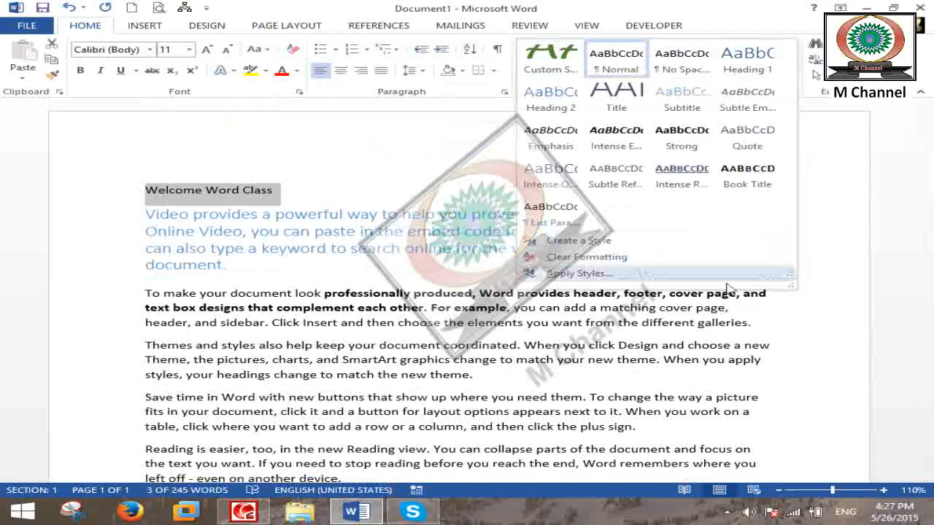
click(616, 275)
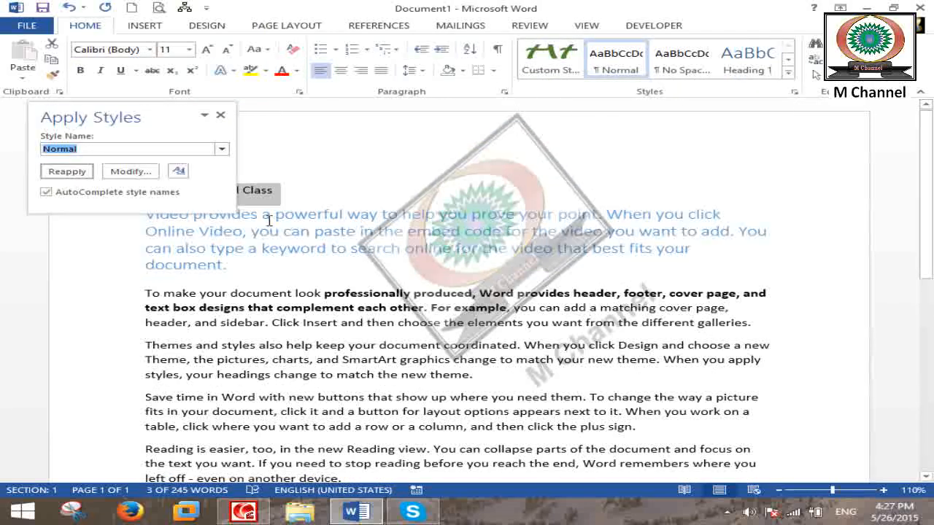
text(Custom Style)
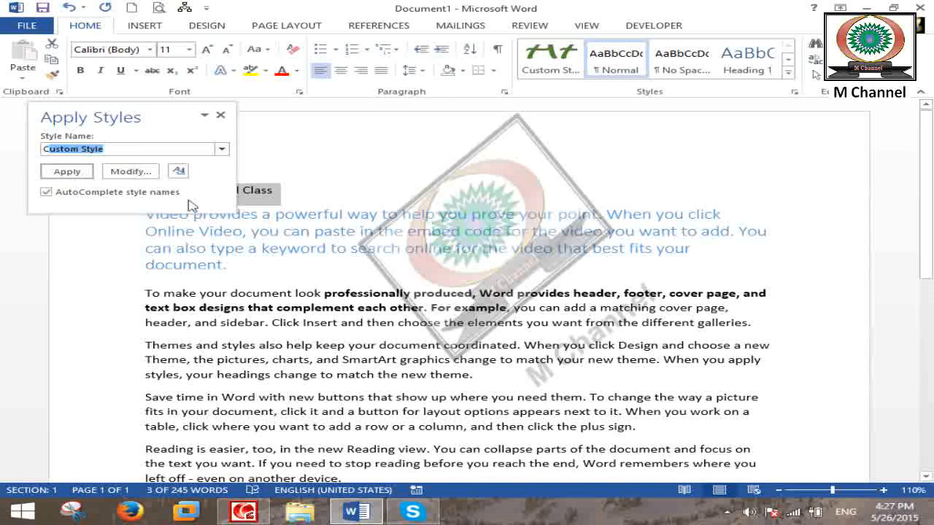
drag(83, 113, 387, 156)
drag(668, 99, 669, 90)
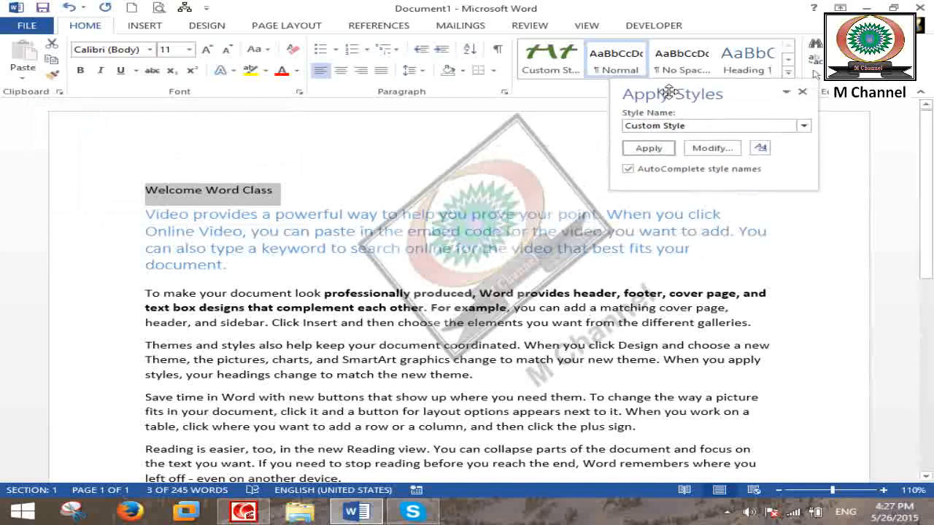
click(649, 148)
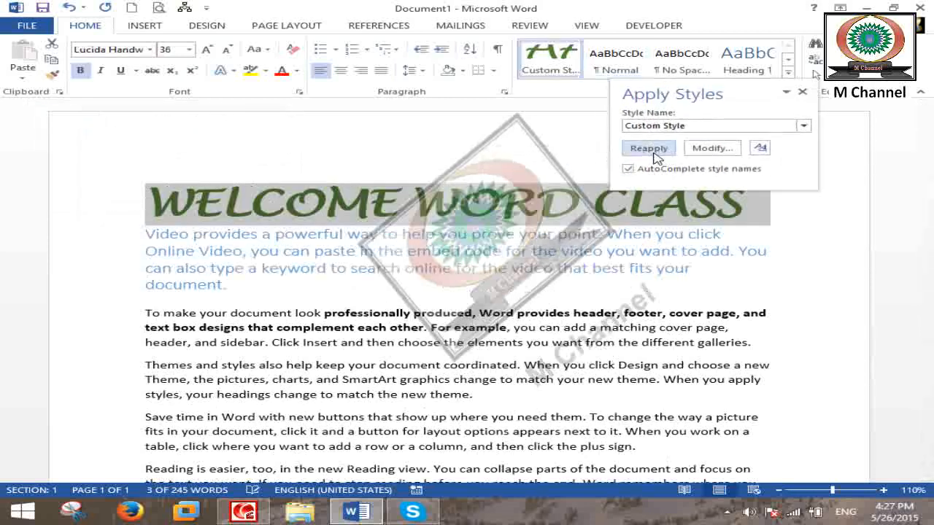
Apply the style named "Custom Style" to the "Excel Class Note" line through Apply Styles.
click(566, 294)
scroll(553, 297, down, 5)
scroll(553, 297, down, 3)
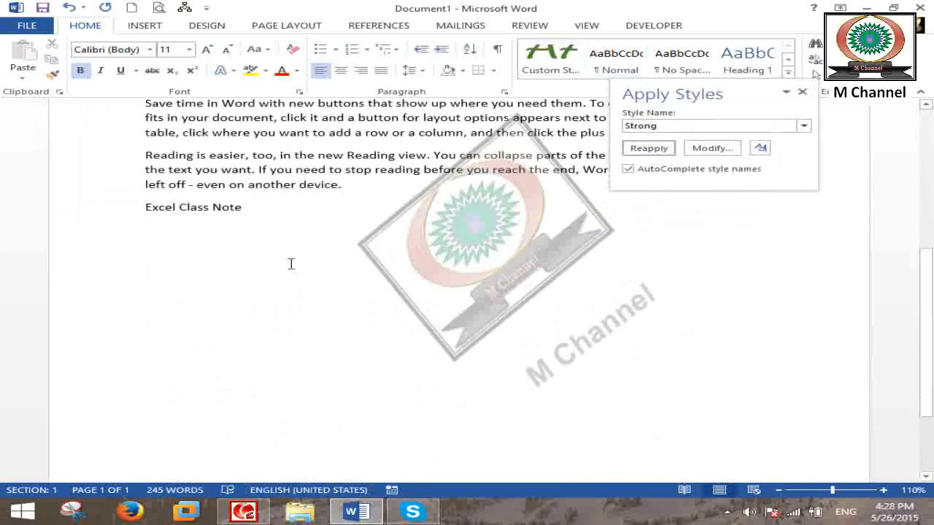
drag(278, 210, 131, 206)
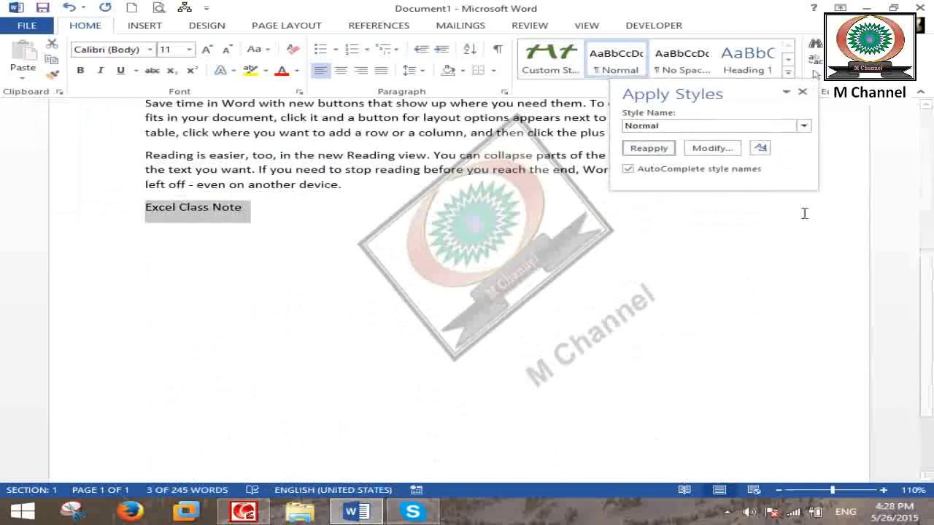
click(681, 124)
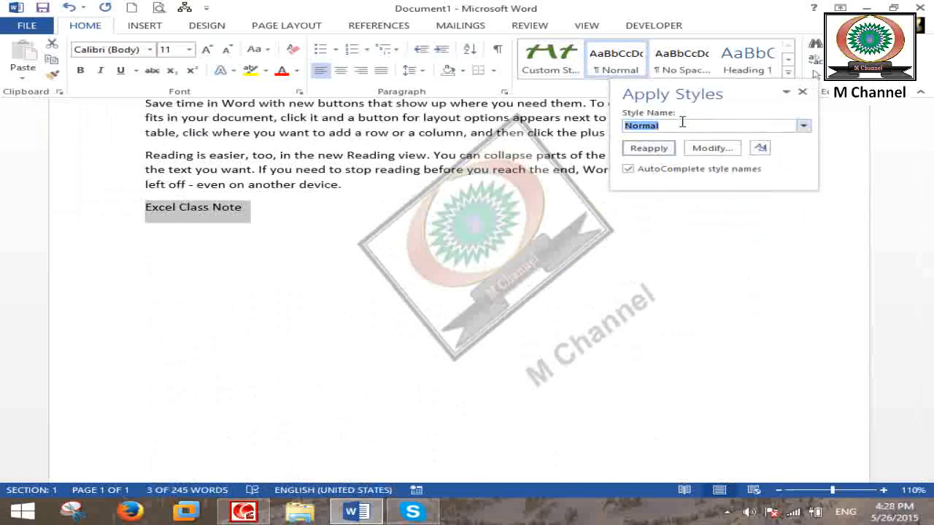
text(Custom Style)
click(641, 150)
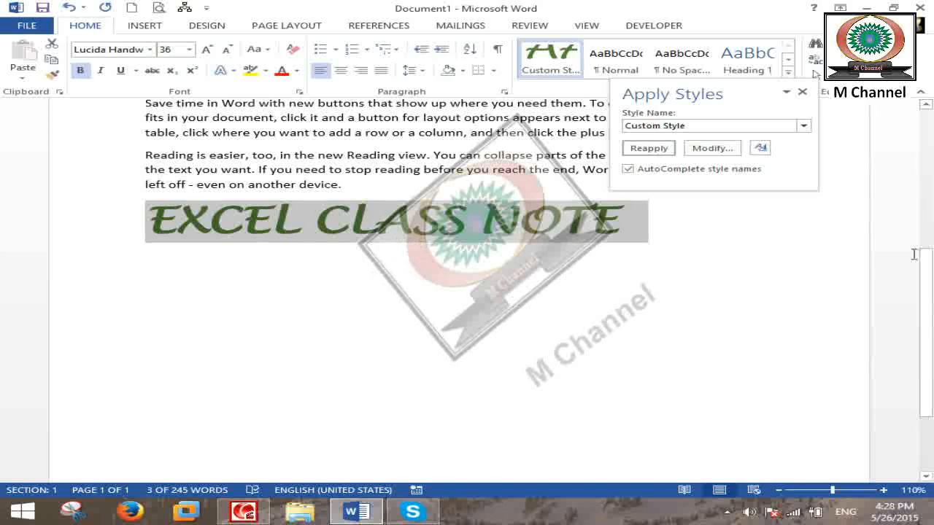
Modify Custom Style to an orange Accent 2 font color, available in new documents based on this template, and close Apply Styles.
click(712, 150)
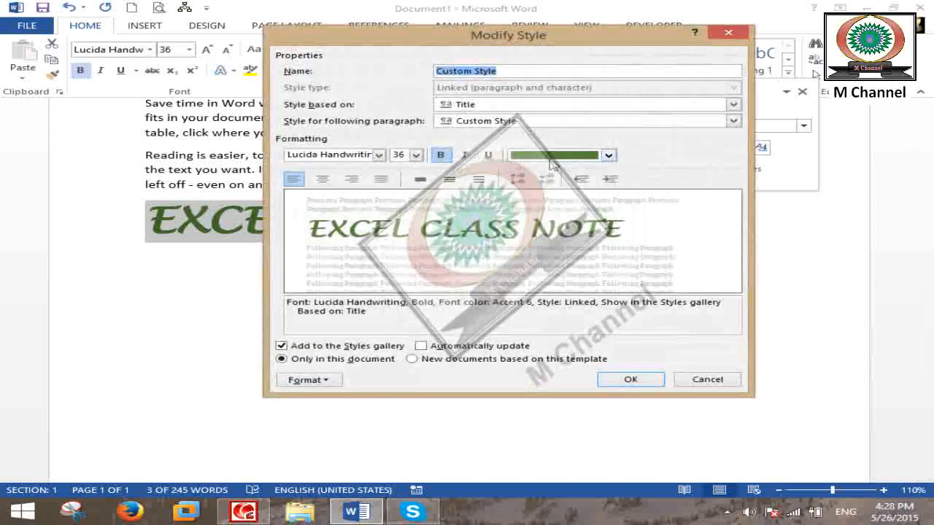
click(607, 155)
click(594, 236)
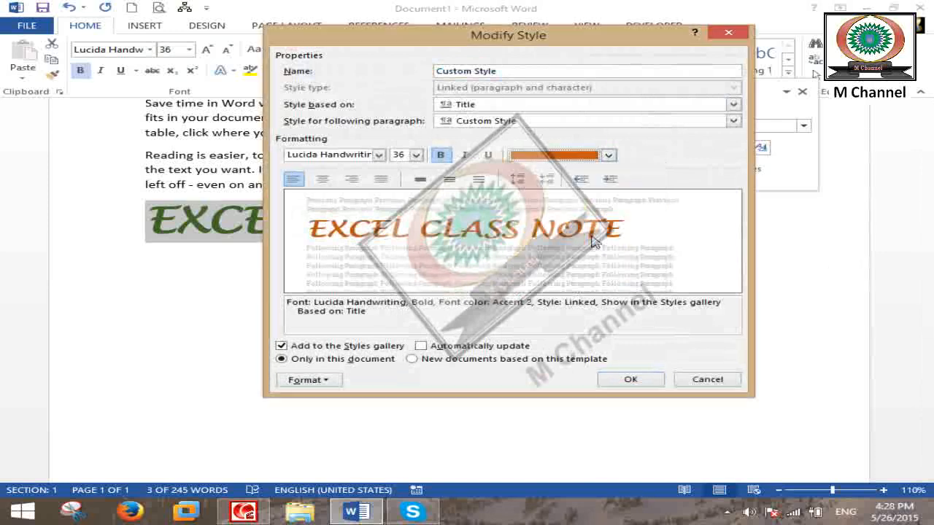
click(487, 359)
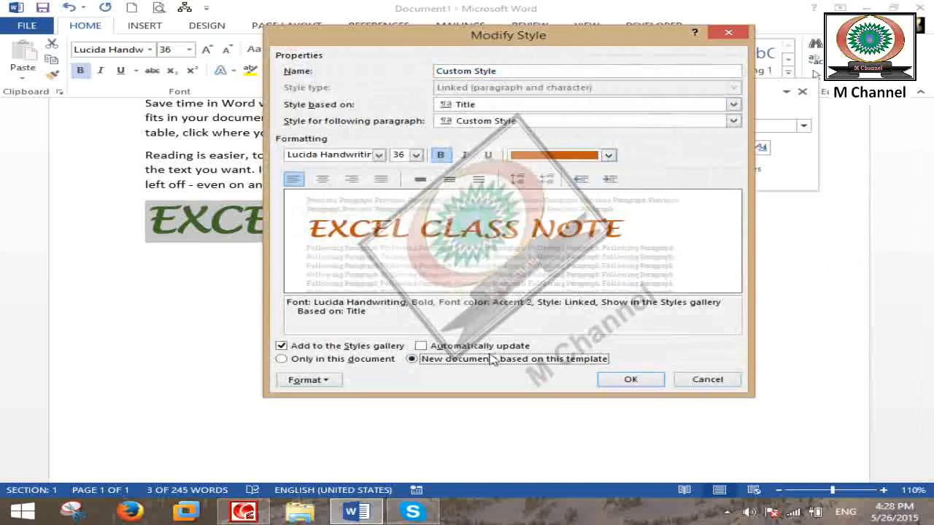
click(631, 380)
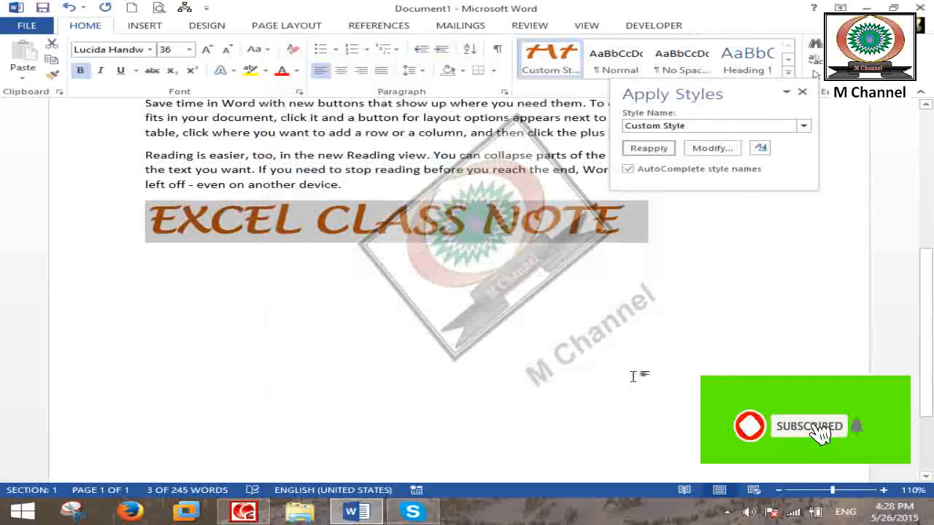
click(802, 93)
Show the full Styles list from Apply Styles and clear all styling from the "Excel Class Note" line.
scroll(733, 227, up, 5)
scroll(733, 227, up, 3)
scroll(732, 228, down, 5)
click(738, 351)
scroll(738, 352, up, 3)
scroll(738, 352, up, 2)
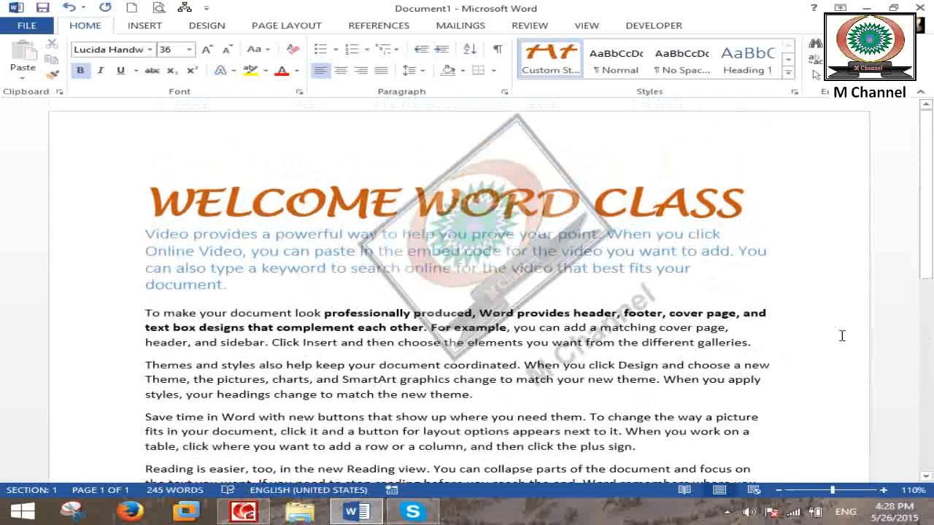
click(788, 73)
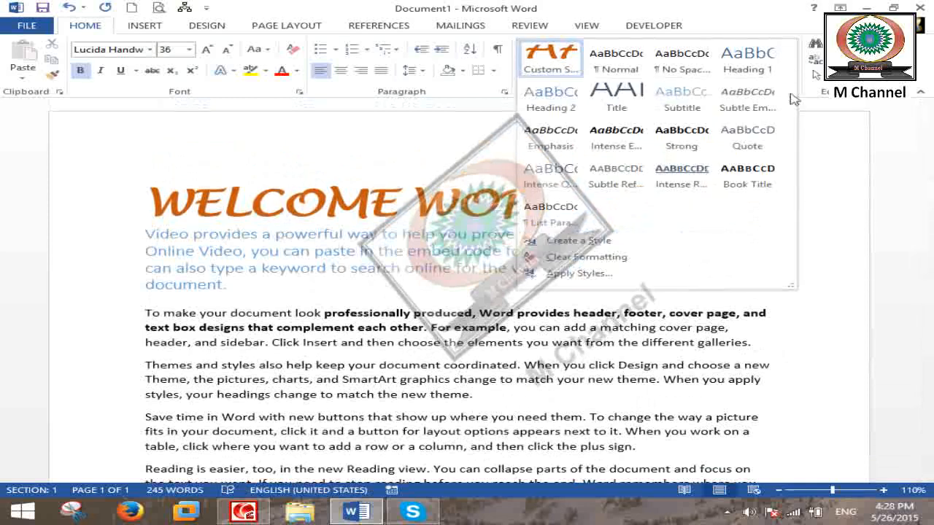
click(679, 272)
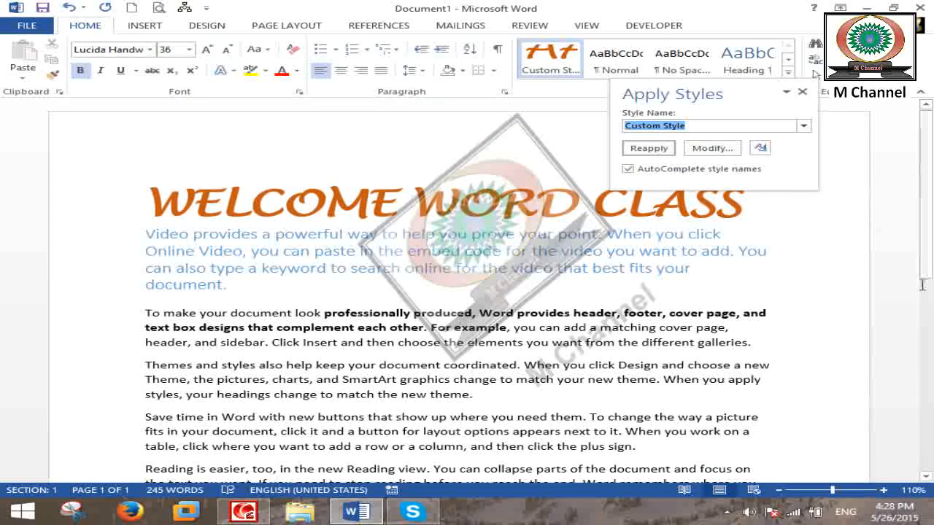
click(759, 149)
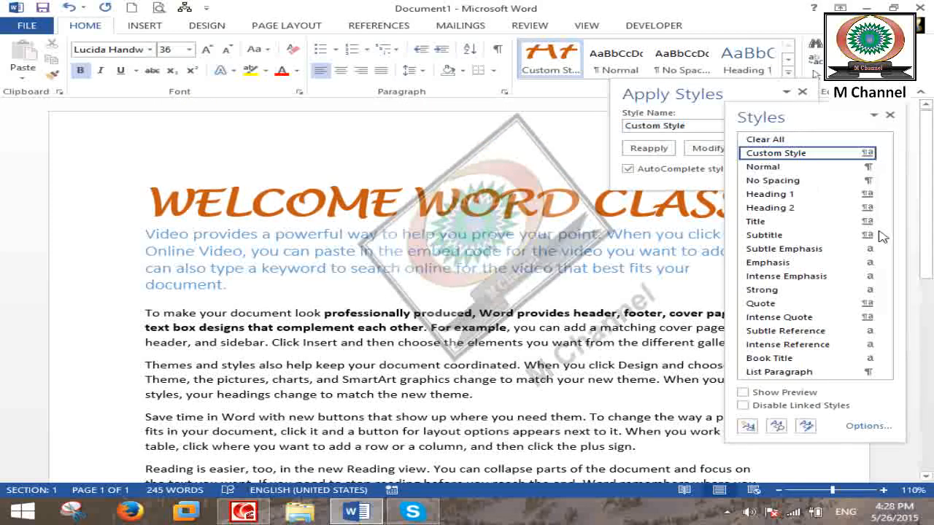
click(795, 140)
Clear all styling from the "Welcome Word Class" title and the first paragraph, and close the Styles list.
key(ctrl+shift+Home)
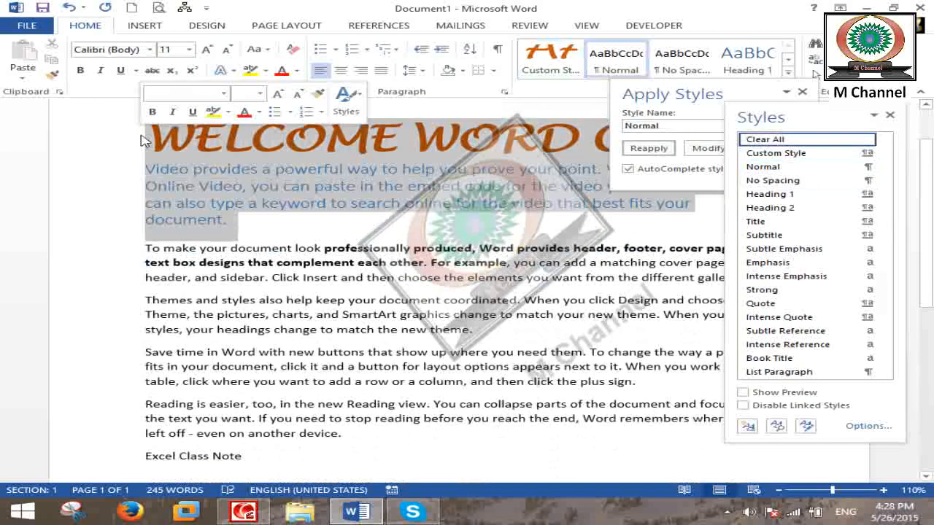
click(784, 141)
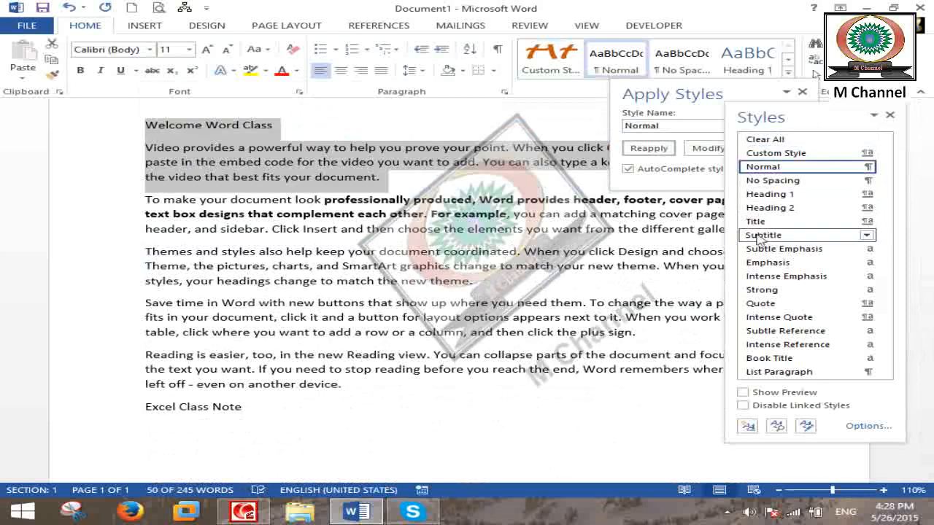
click(889, 118)
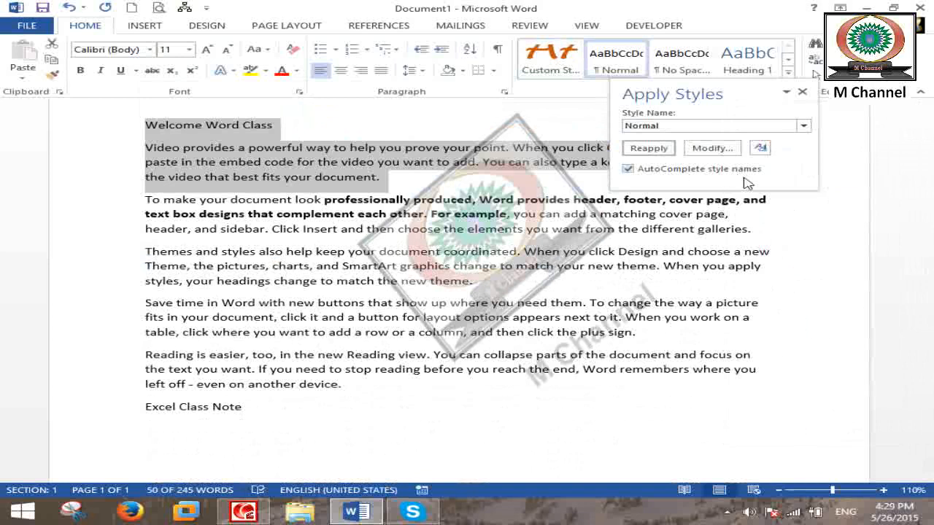
Try to apply Custom Style to both the title and the first paragraph through Apply Styles, and undo it.
double_click(676, 126)
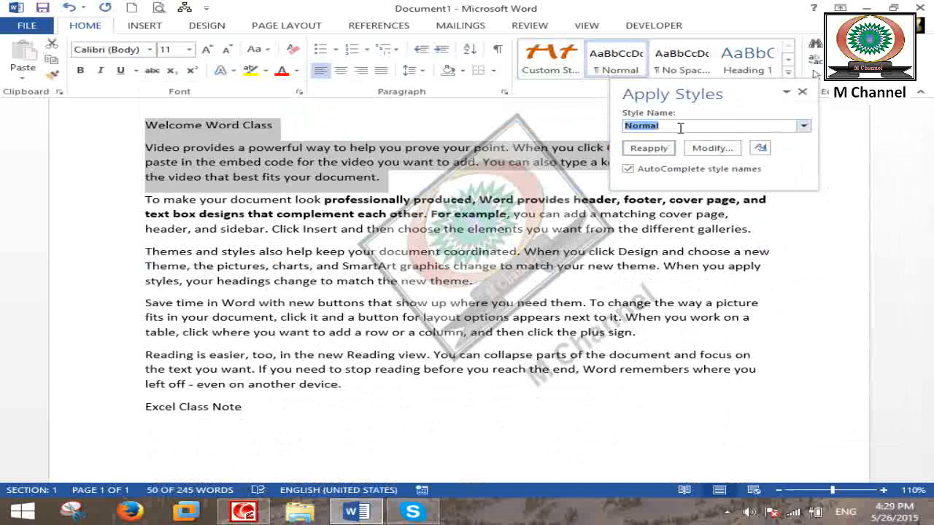
text(Custom Style)
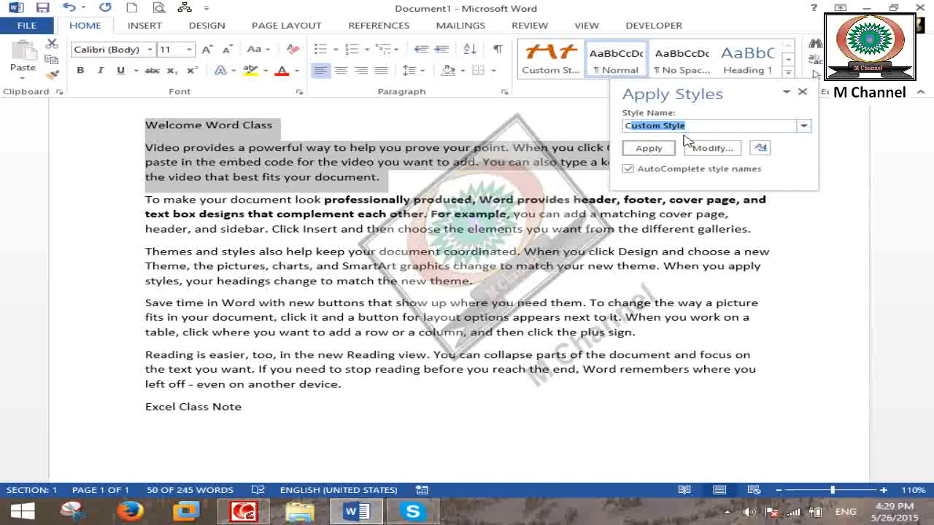
click(649, 149)
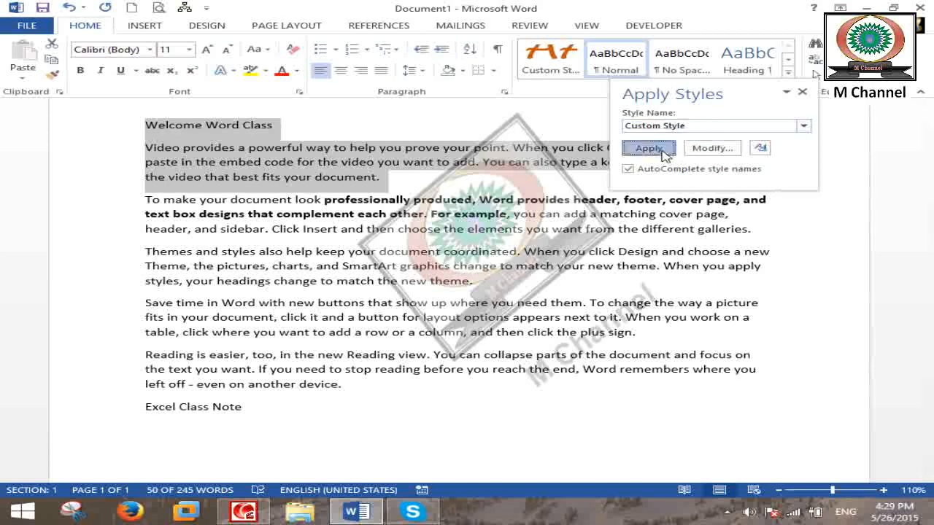
key(ctrl+z)
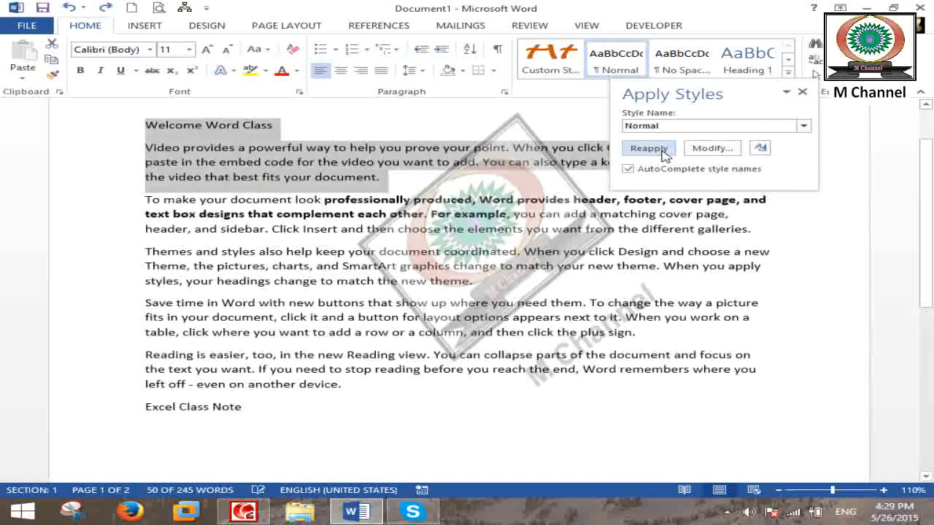
Apply Custom Style to only the "Welcome Word Class" title by entering its name in Apply Styles.
drag(304, 129, 142, 123)
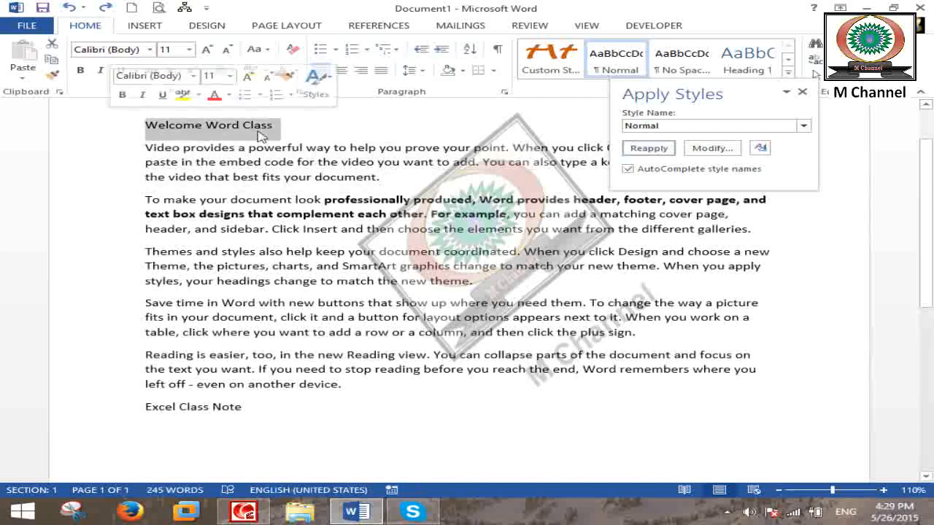
click(672, 126)
text(Custom Style)
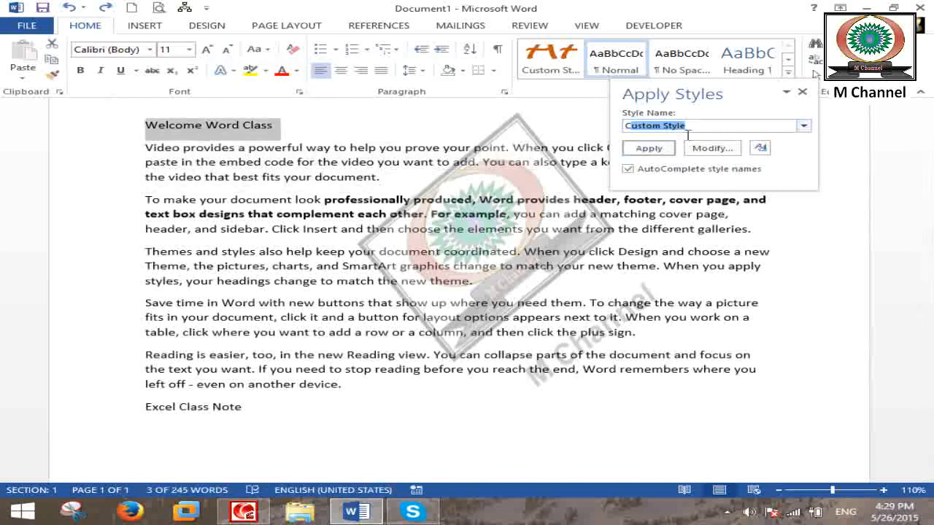
click(649, 149)
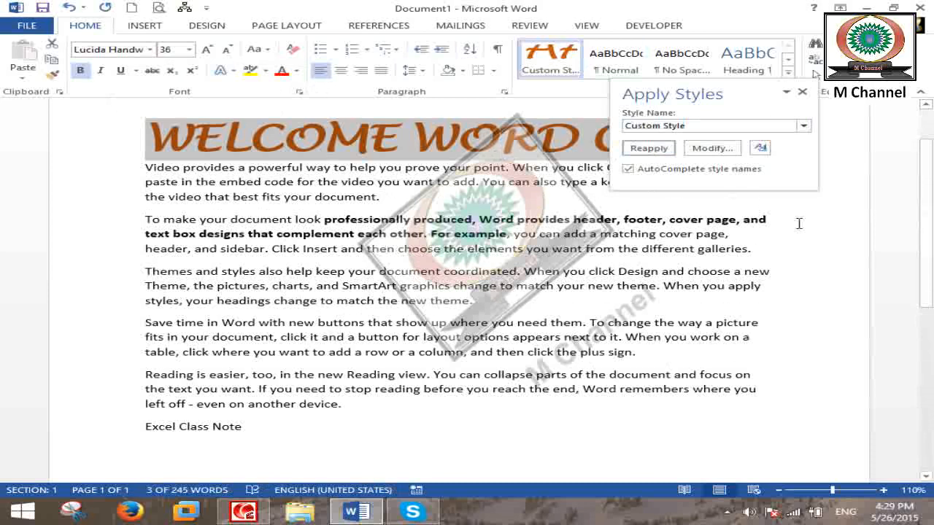
Switch the title to the Normal style by name in Apply Styles, and return it to Custom Style.
click(704, 125)
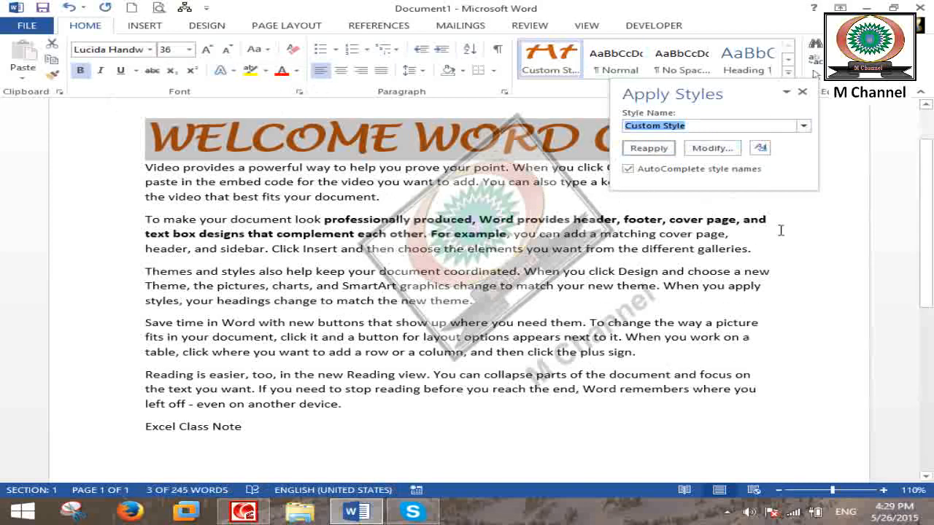
text(Normal)
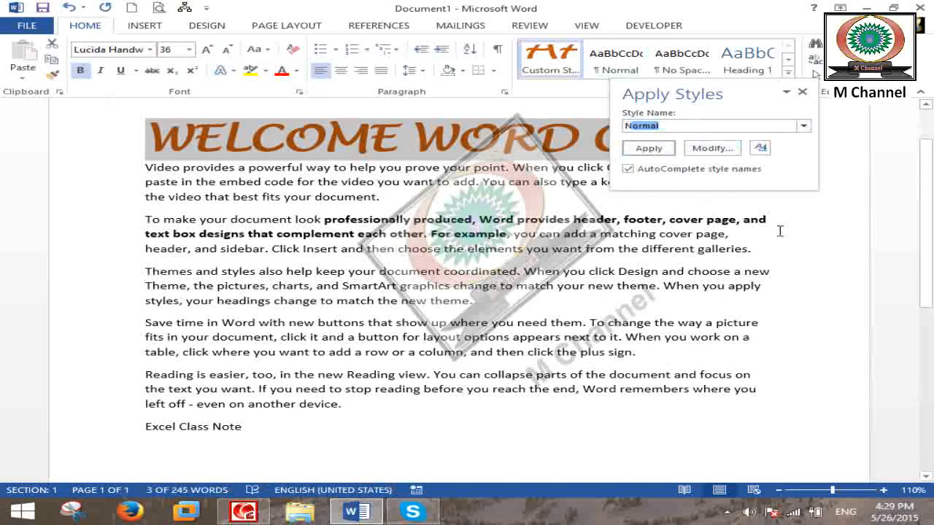
click(647, 149)
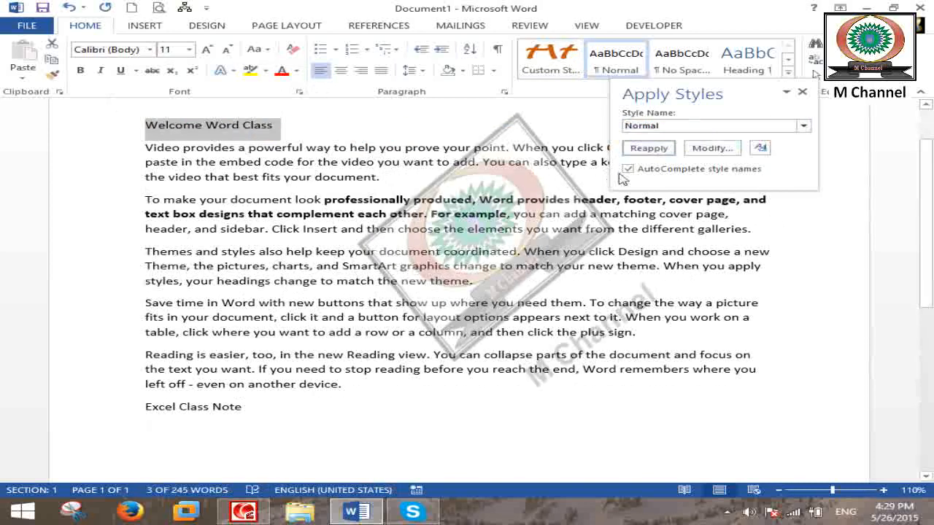
click(679, 123)
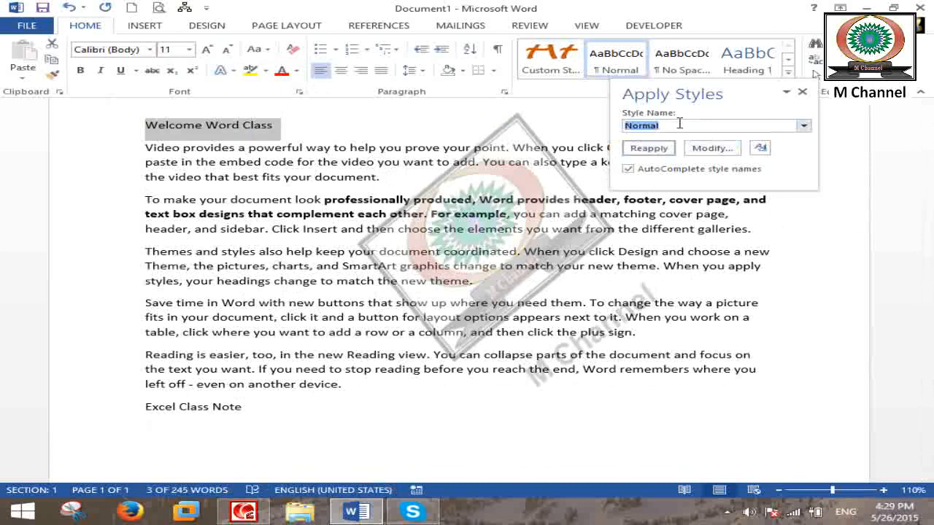
text(Custom Style)
click(643, 150)
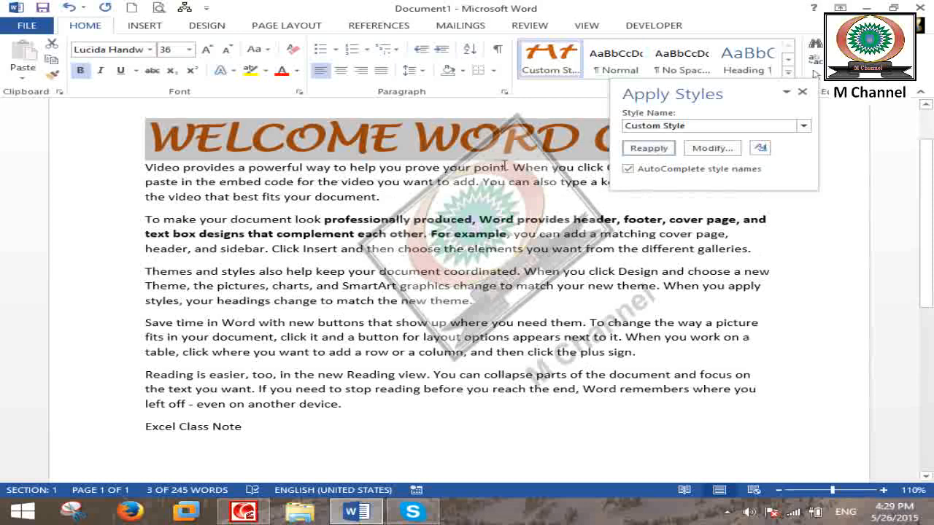
Enter Normal in full with style name AutoComplete disabled, re-enable AutoComplete, and apply Normal to the title.
click(628, 168)
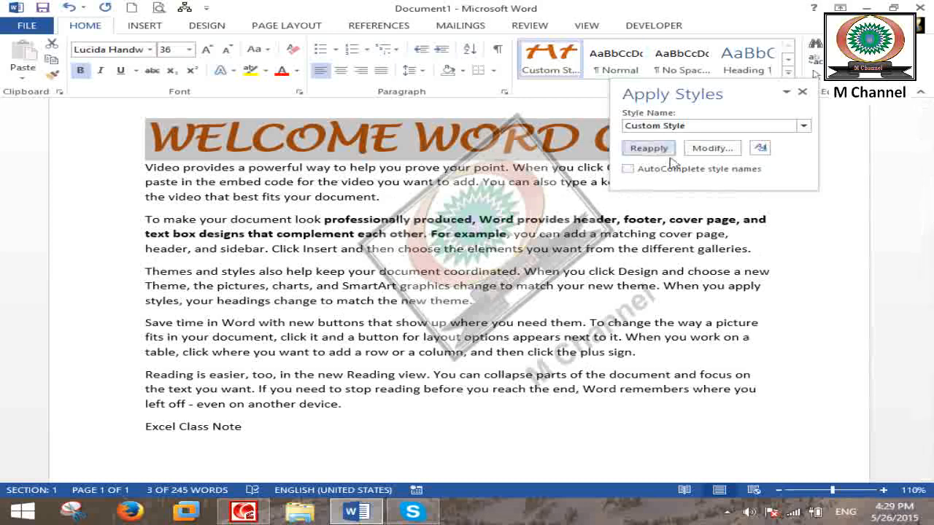
click(711, 124)
text(n)
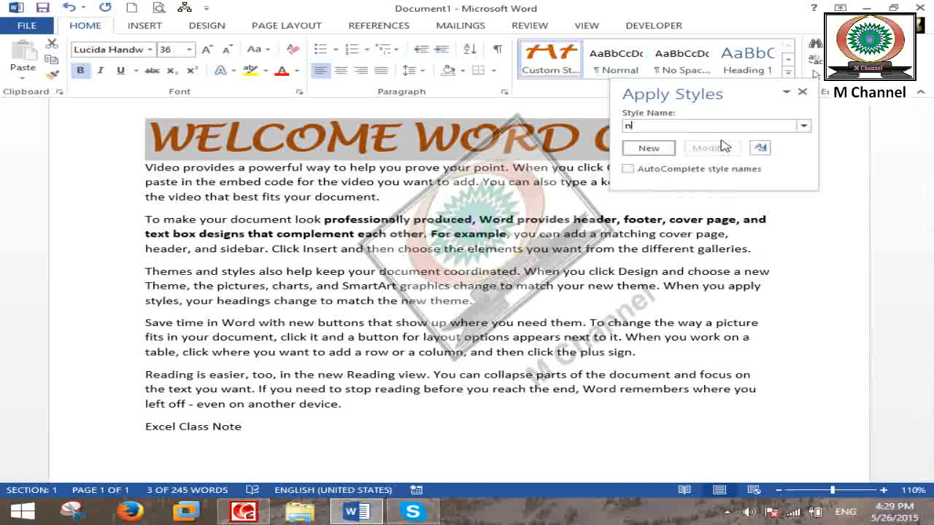
text(ormal)
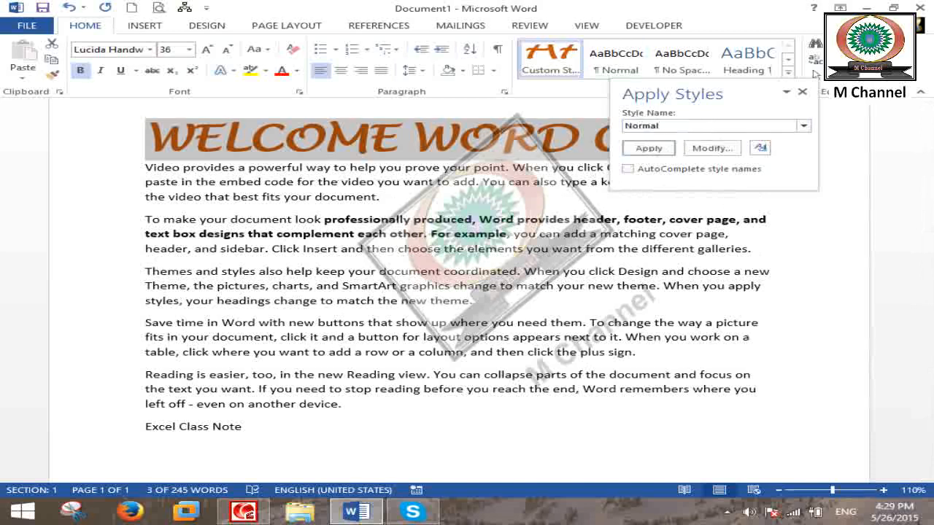
click(700, 169)
click(648, 148)
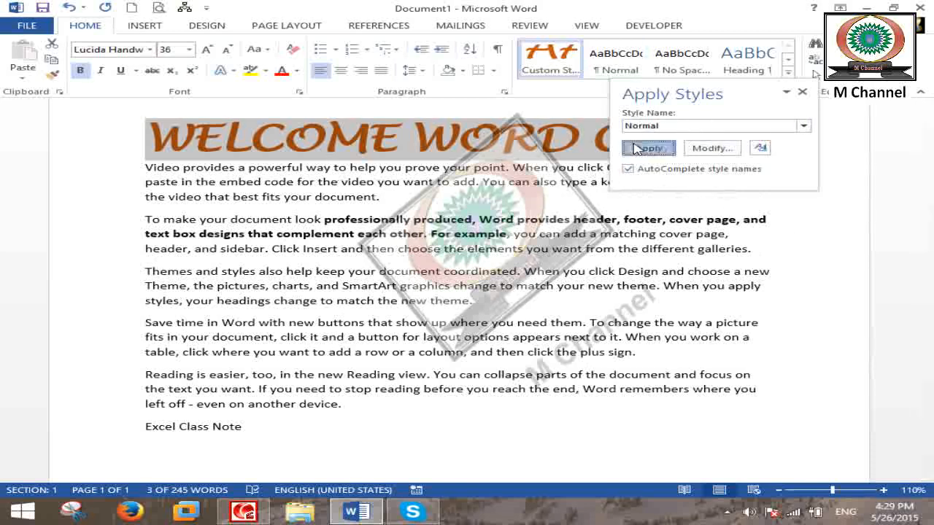
Apply Custom Style to the title again by name and close Apply Styles.
click(674, 125)
text(Custom Style)
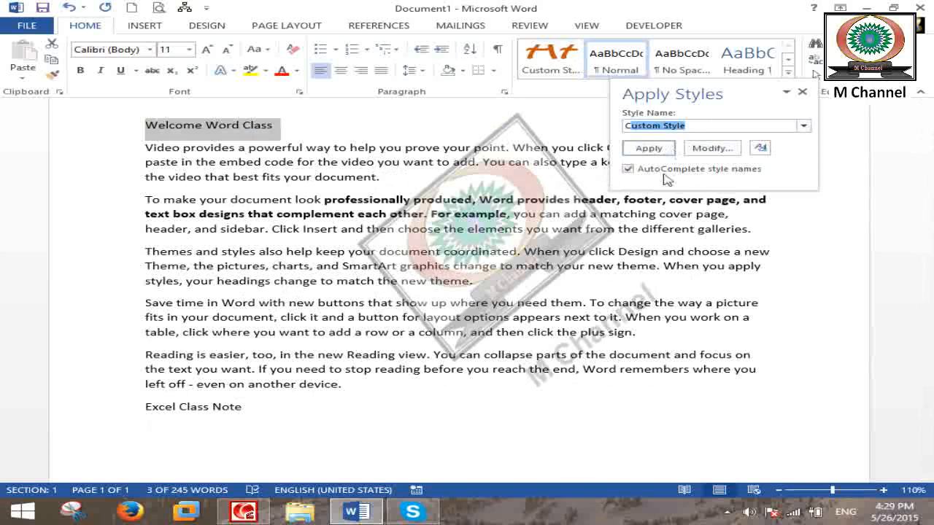
click(648, 148)
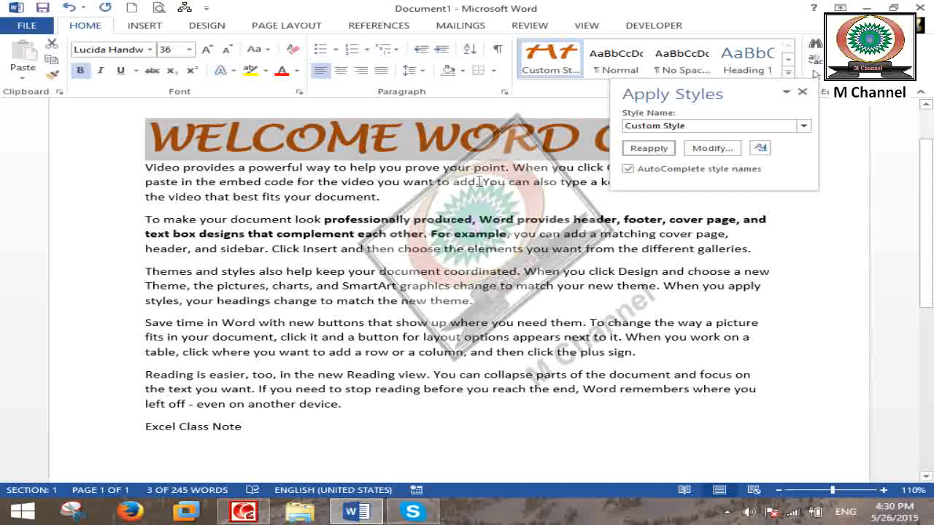
click(801, 91)
scroll(794, 205, up, 1)
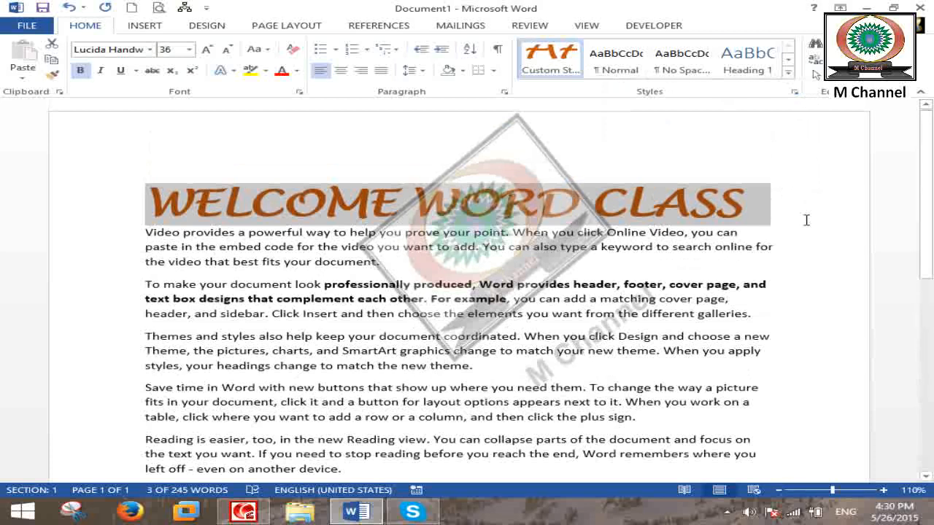
Create a new blank document and modify its Custom Style so it is not added to the Styles gallery.
click(131, 8)
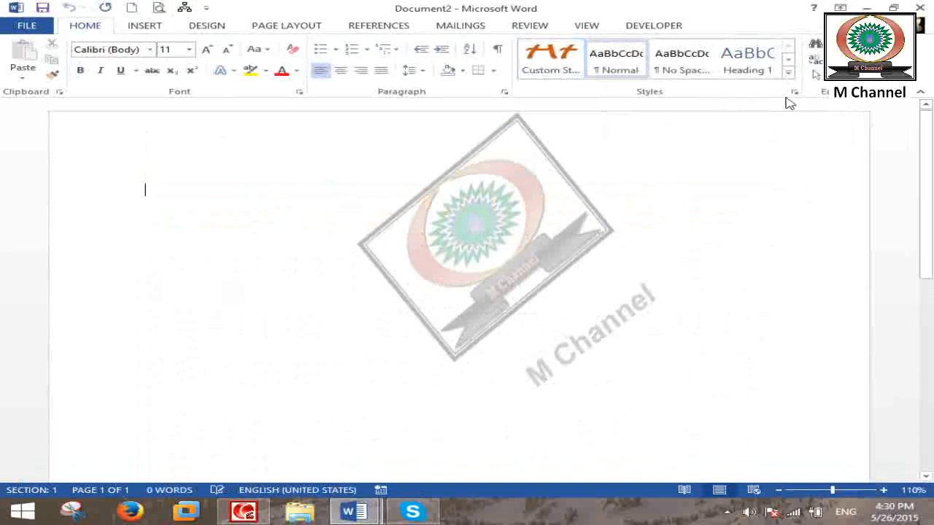
click(788, 72)
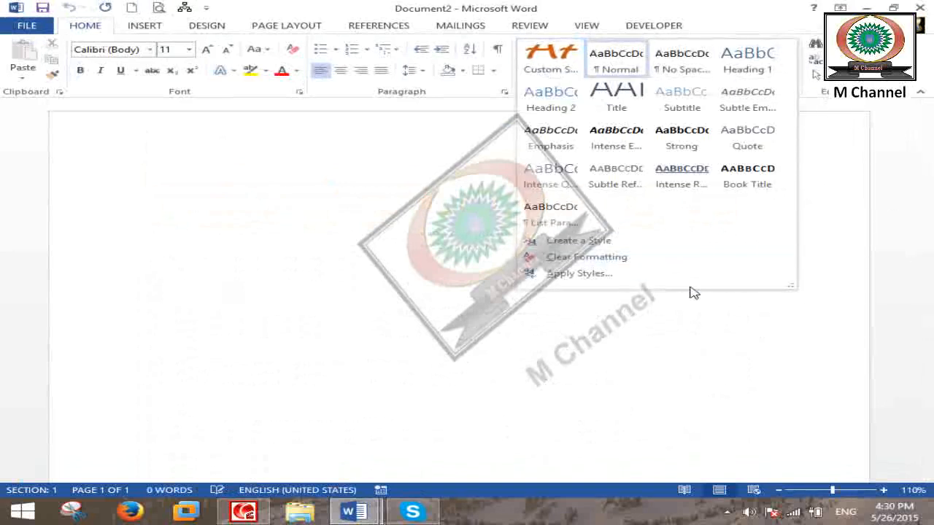
right_click(552, 60)
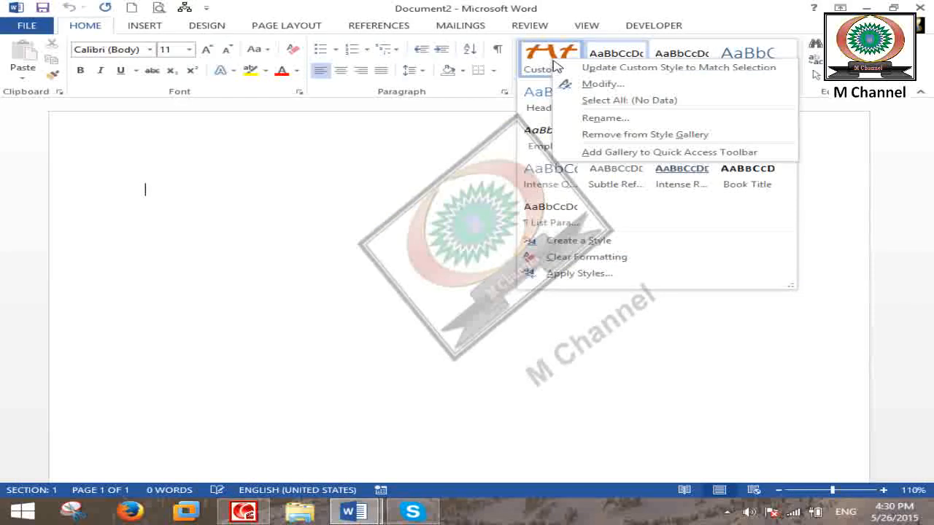
click(600, 85)
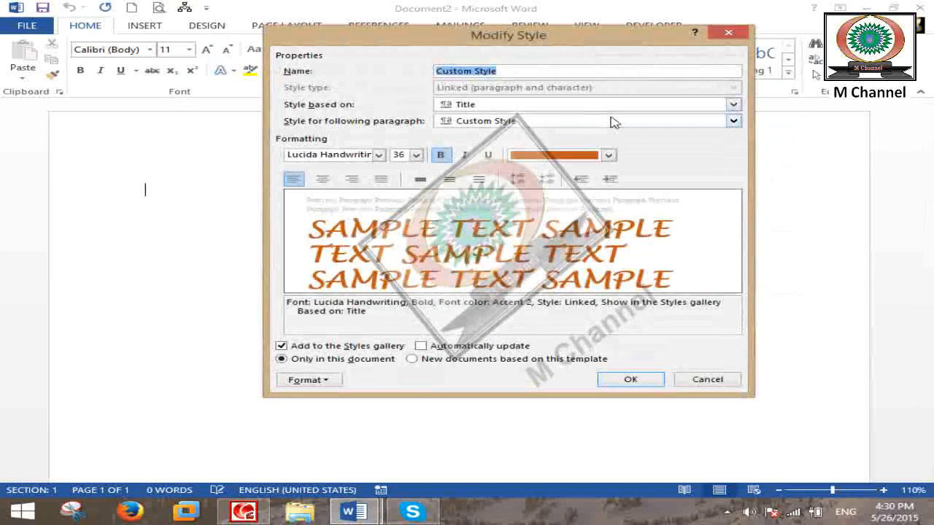
click(376, 351)
click(621, 379)
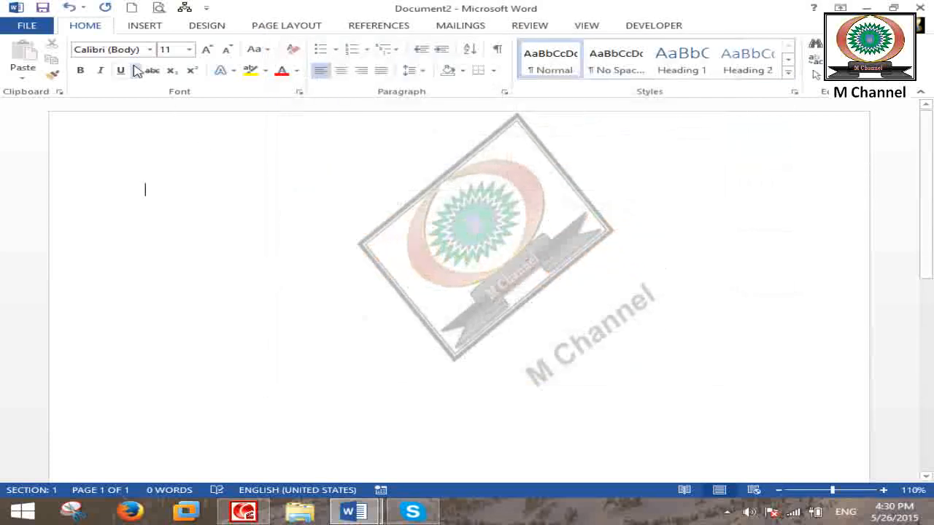
Create another blank document and show its full Styles list from Apply Styles.
click(131, 9)
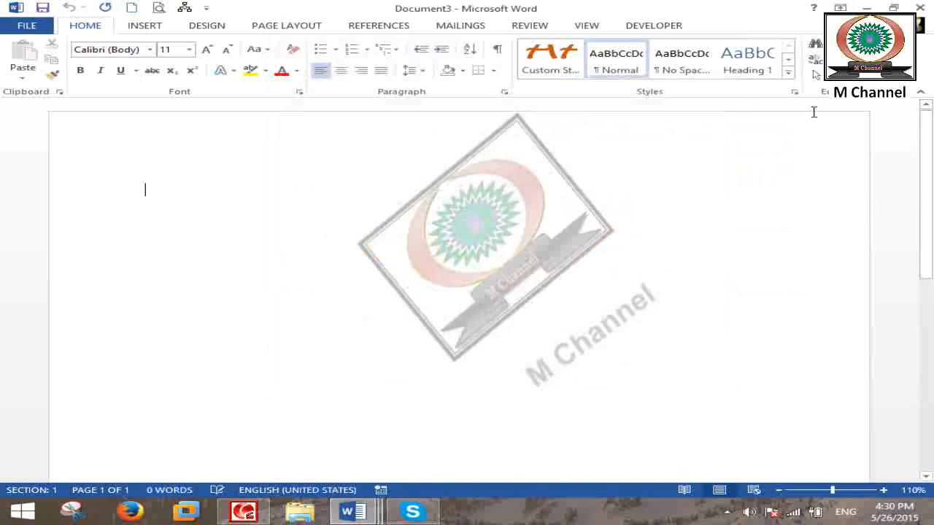
click(788, 74)
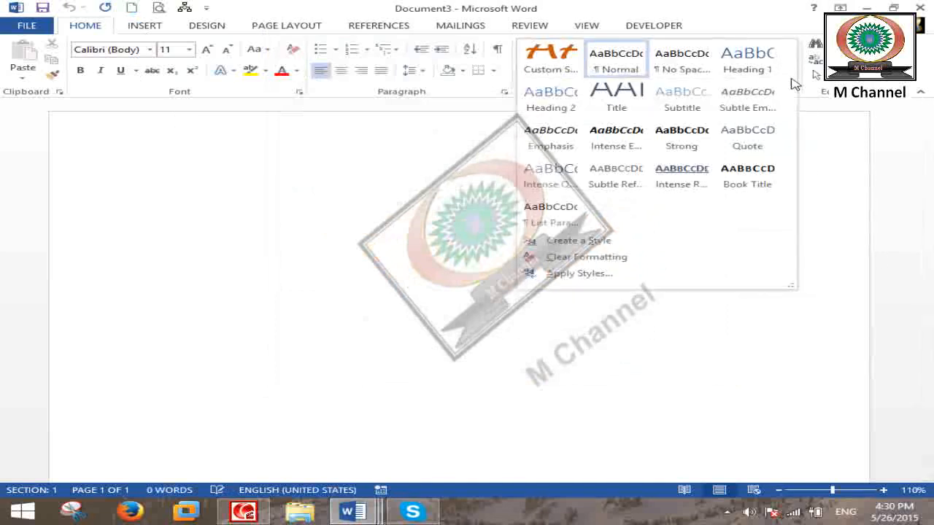
click(584, 273)
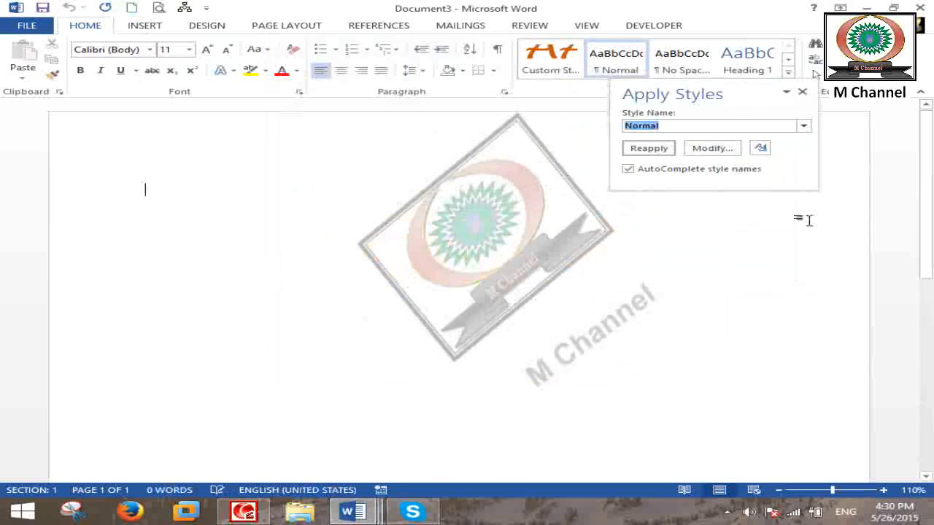
click(760, 147)
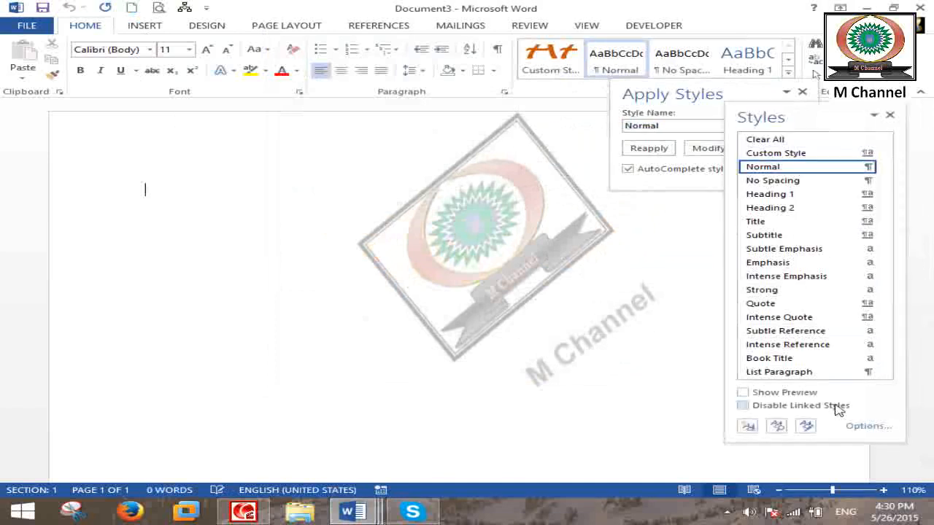
Delete Custom Style from the Normal.dotm template using the style Organizer.
click(806, 427)
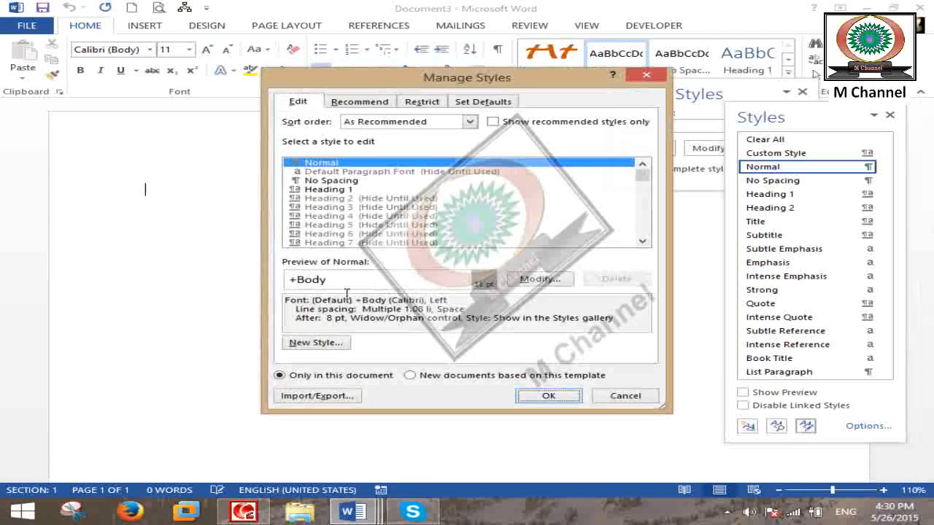
click(340, 398)
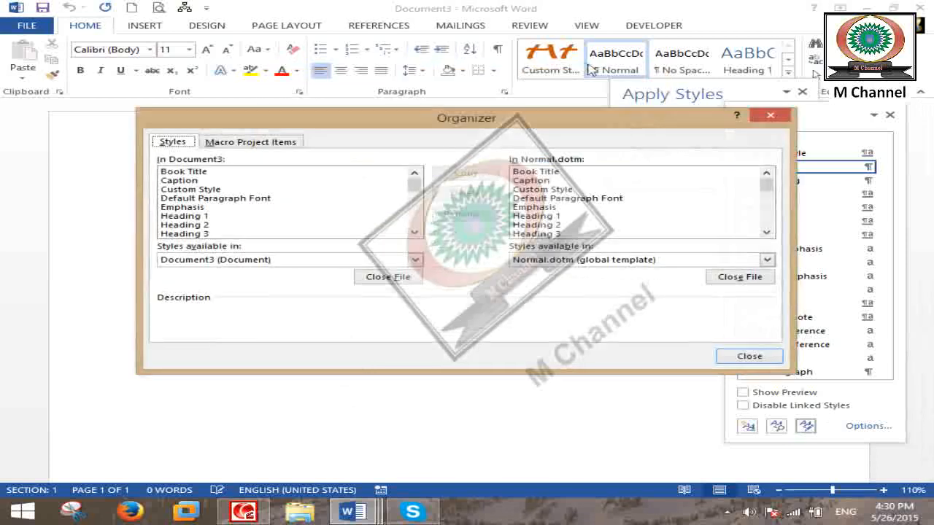
click(554, 191)
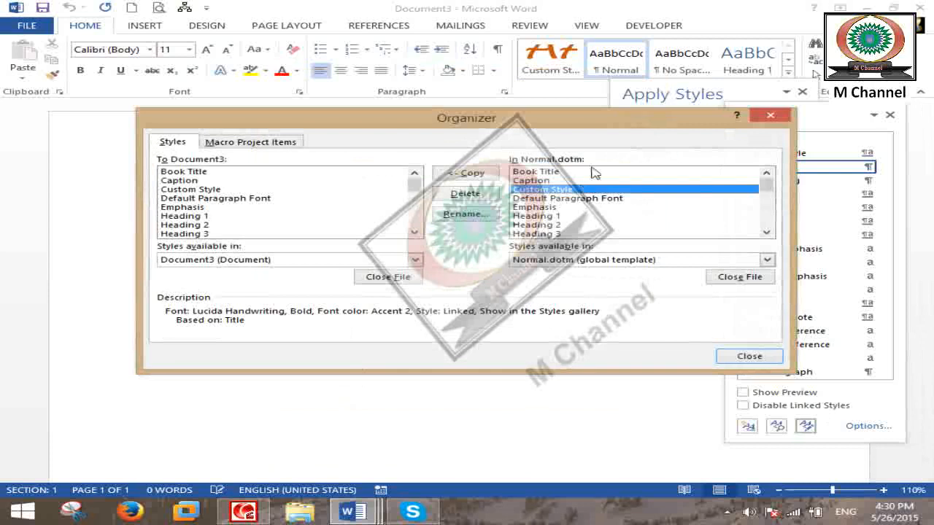
click(464, 194)
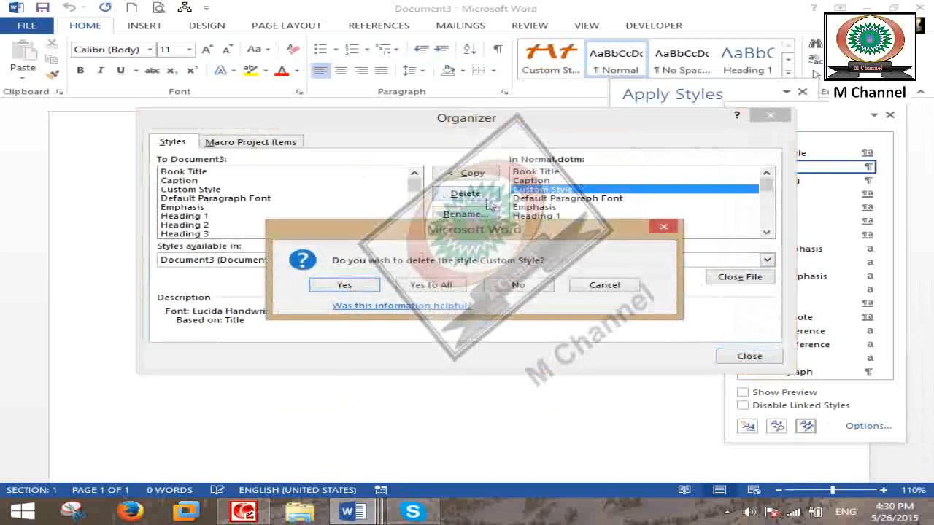
click(425, 285)
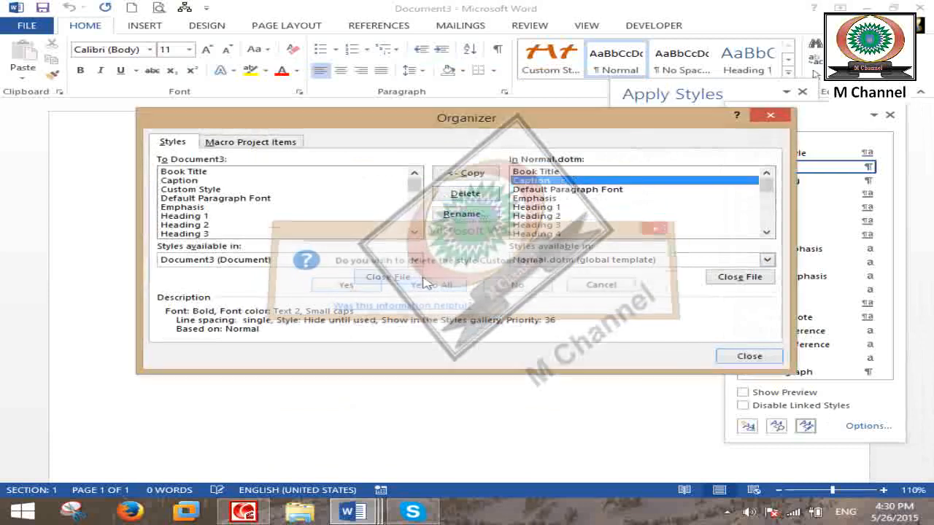
Delete Custom Style from Document3 as well and close the Organizer.
click(216, 191)
click(460, 198)
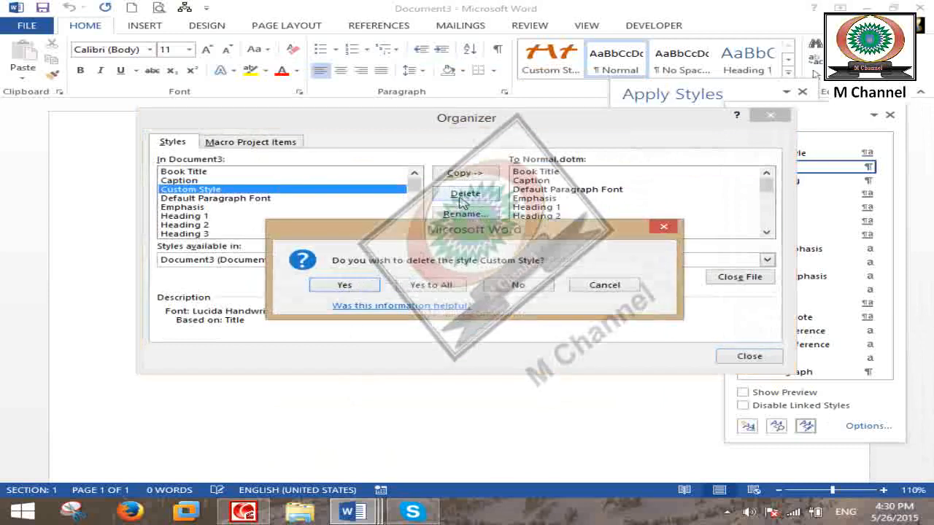
click(442, 283)
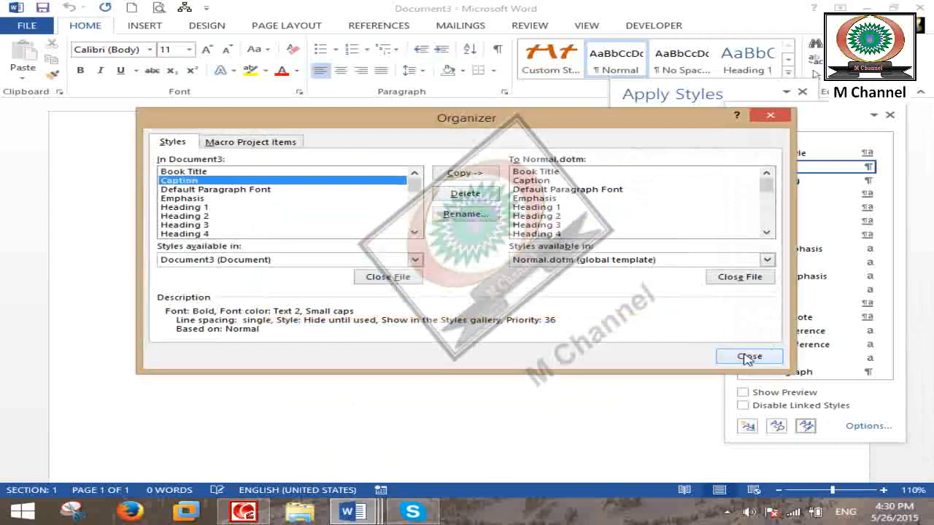
click(749, 357)
Close the Styles and Apply Styles panes, and show the full Styles gallery in a new blank document.
click(890, 116)
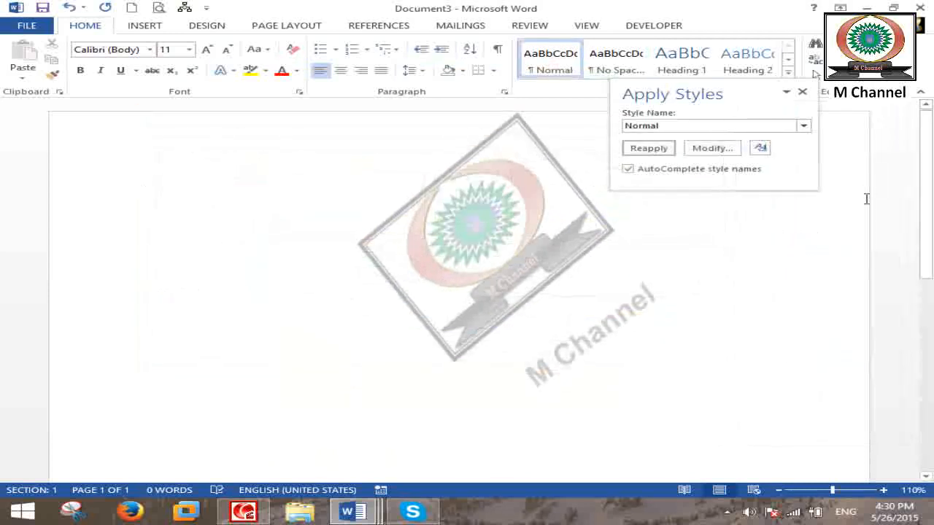
click(802, 91)
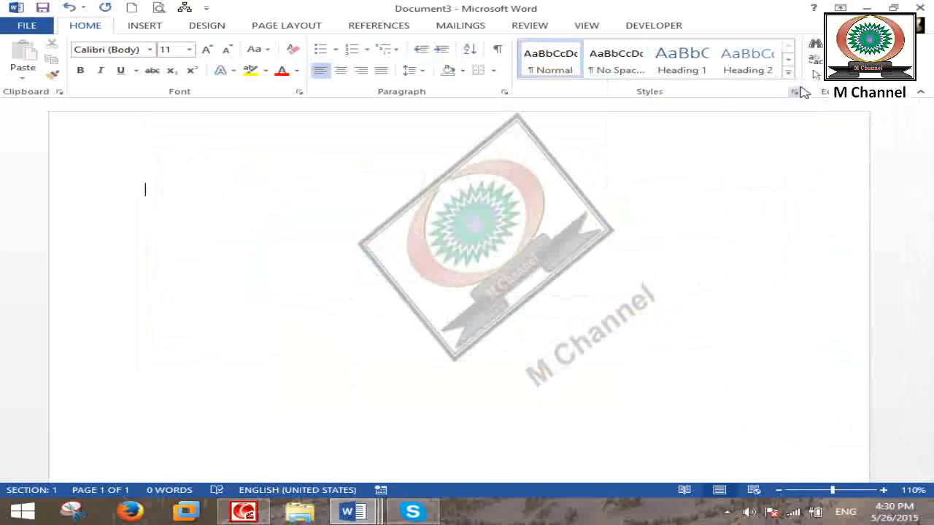
click(131, 7)
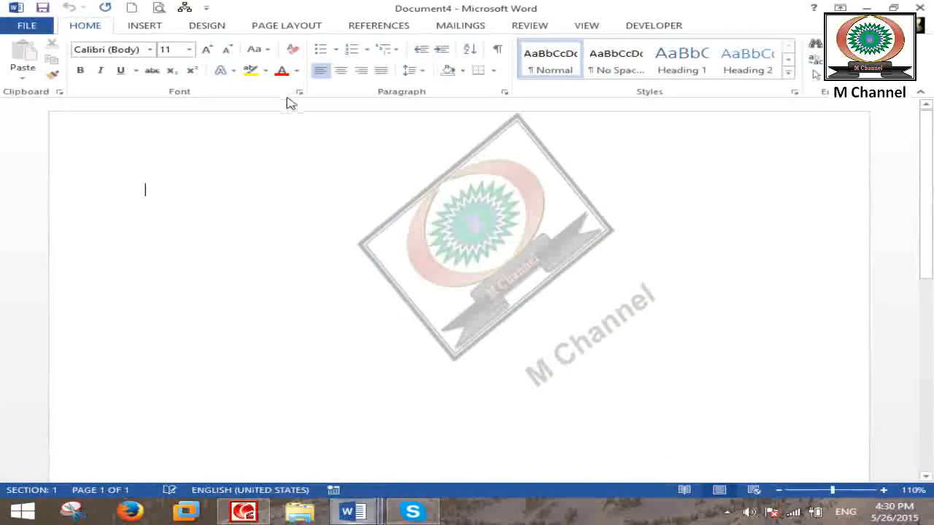
click(787, 73)
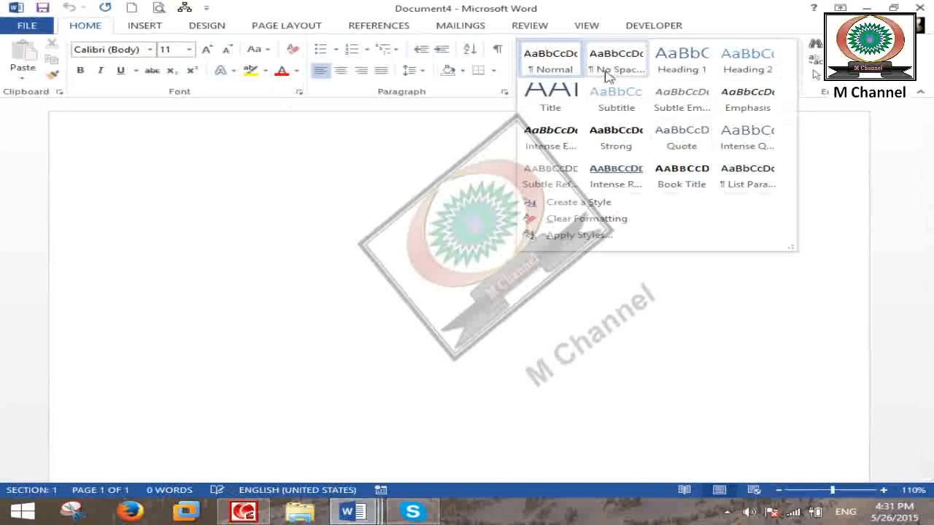
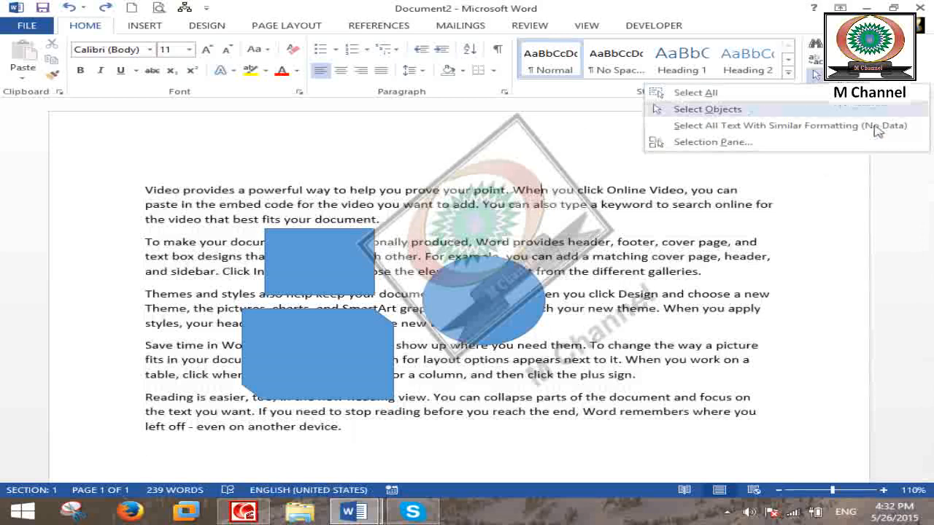
Select all three blue shapes over the text with Select Objects and delete them.
click(725, 109)
drag(175, 169, 598, 446)
key(Delete)
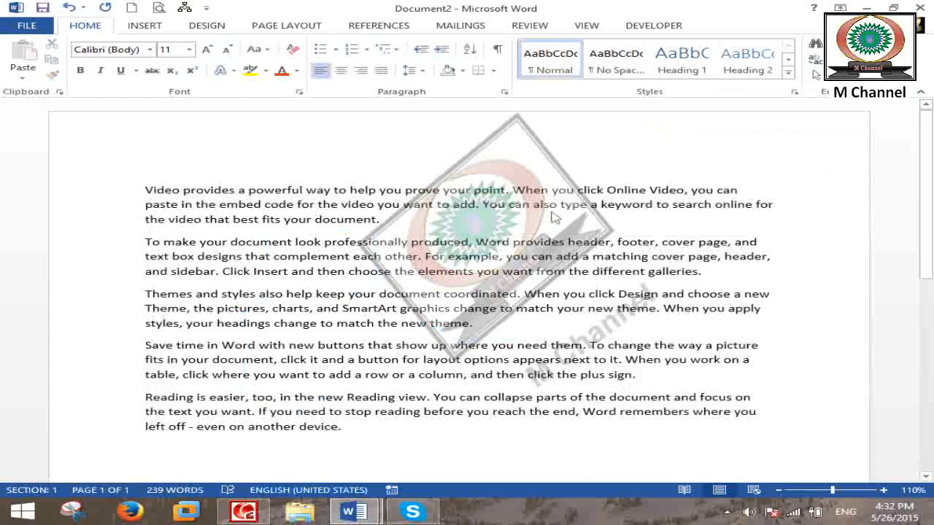
click(509, 228)
click(816, 74)
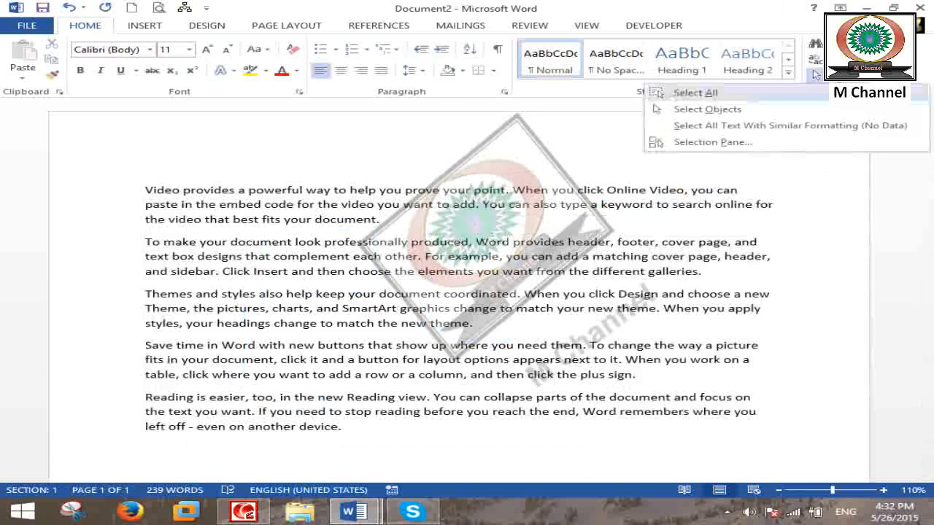
click(767, 134)
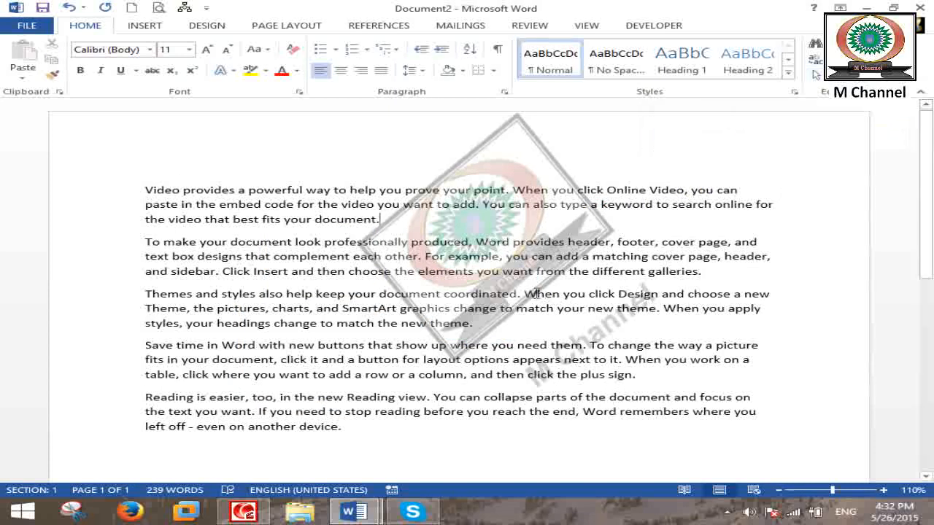
Add the line "Welcome Word Class" above the first paragraph and apply the Heading 1 style to it.
click(144, 191)
key(Return)
key(Up)
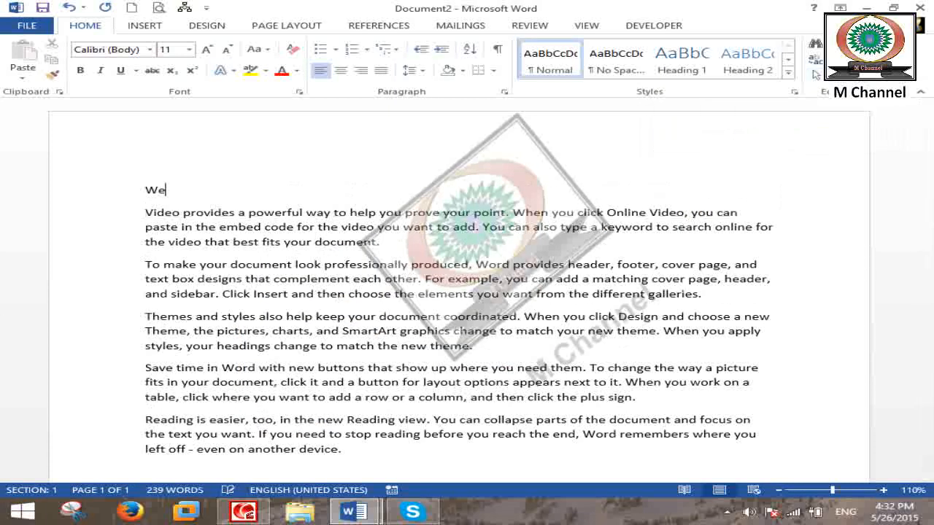
text(Welcome Word Class)
click(8, 179)
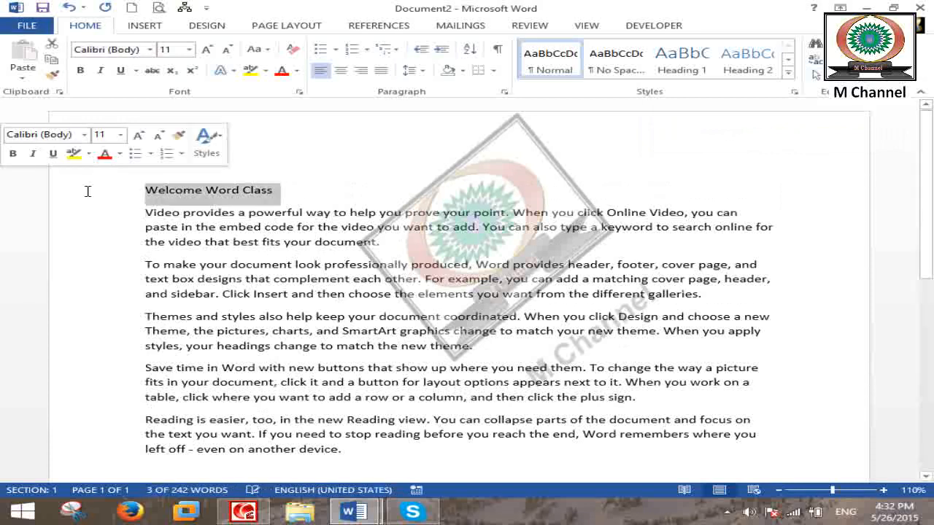
click(680, 69)
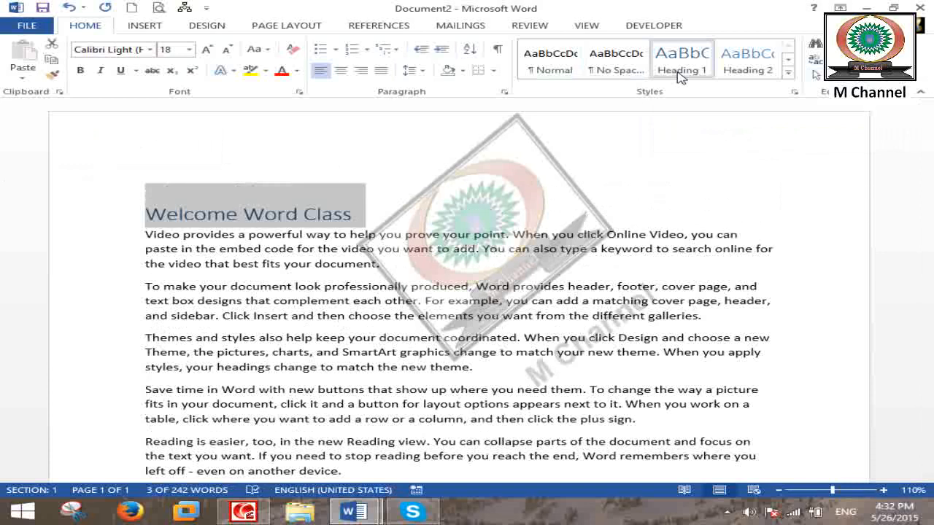
click(635, 203)
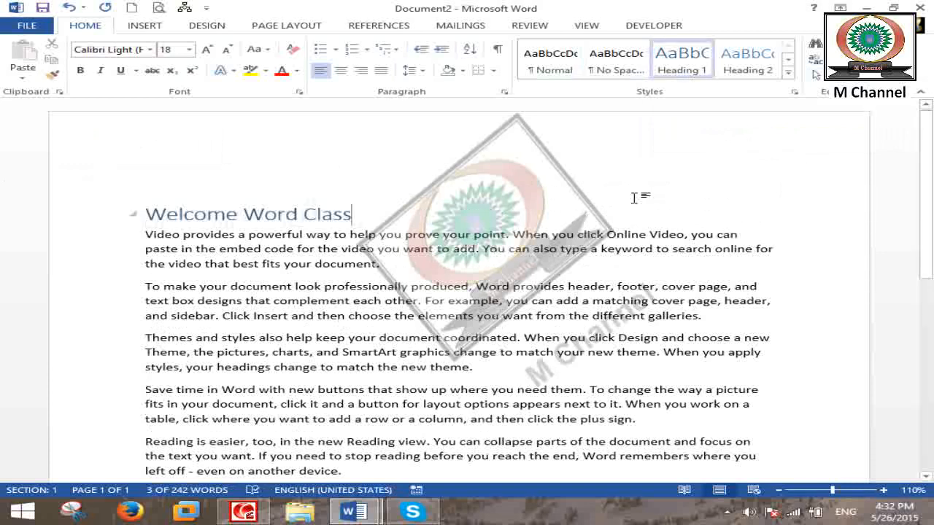
click(816, 74)
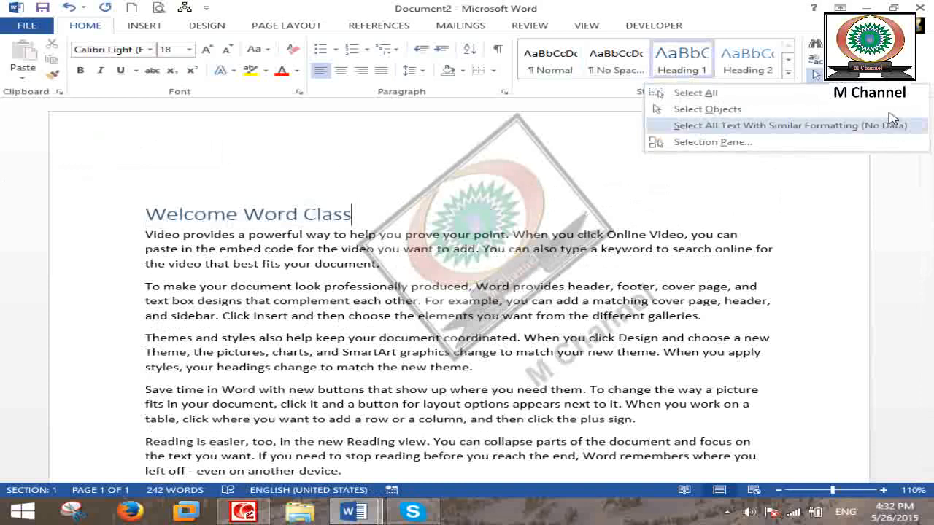
click(475, 323)
Apply Heading 1 to a portion of text in the "Themes and styles", "Save time in Word" and "Video provides" paragraphs.
drag(266, 353, 400, 367)
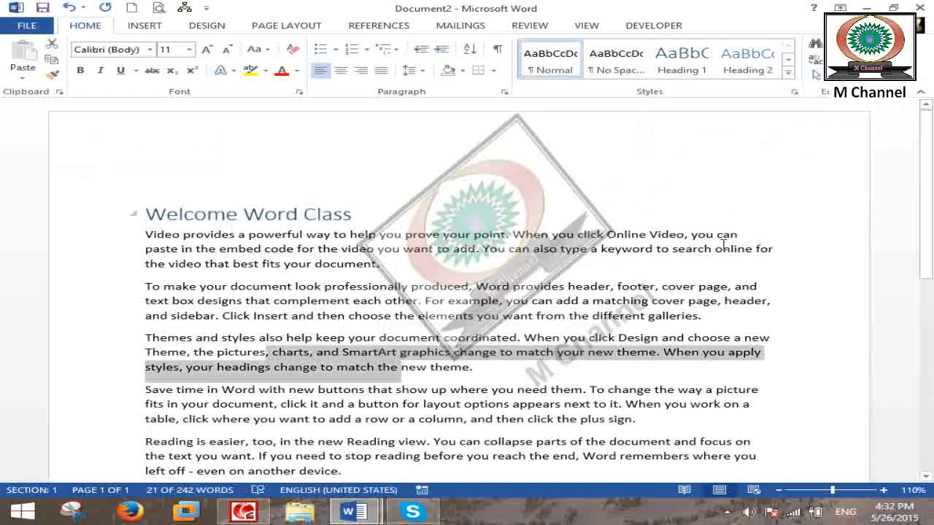
click(682, 59)
scroll(425, 314, down, 3)
drag(281, 308, 407, 322)
click(682, 58)
scroll(389, 188, down, 1)
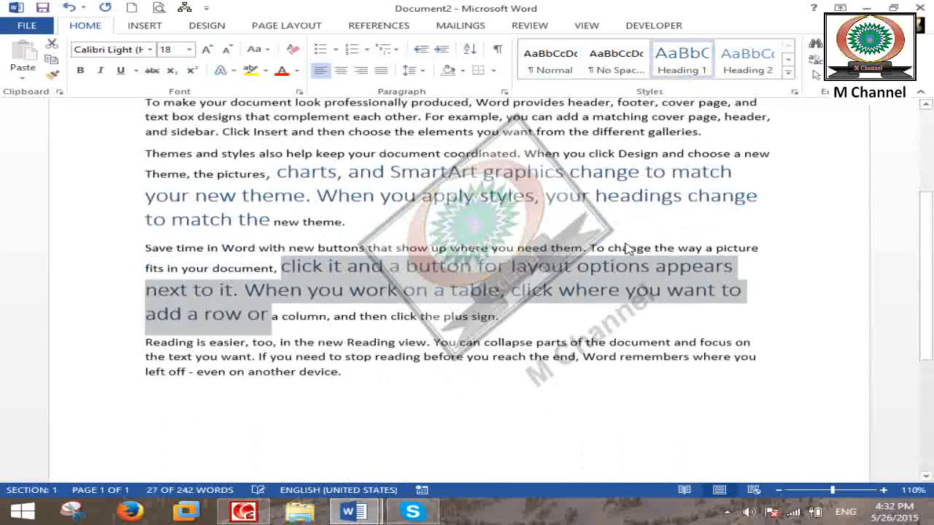
scroll(390, 188, up, 3)
drag(299, 205, 376, 214)
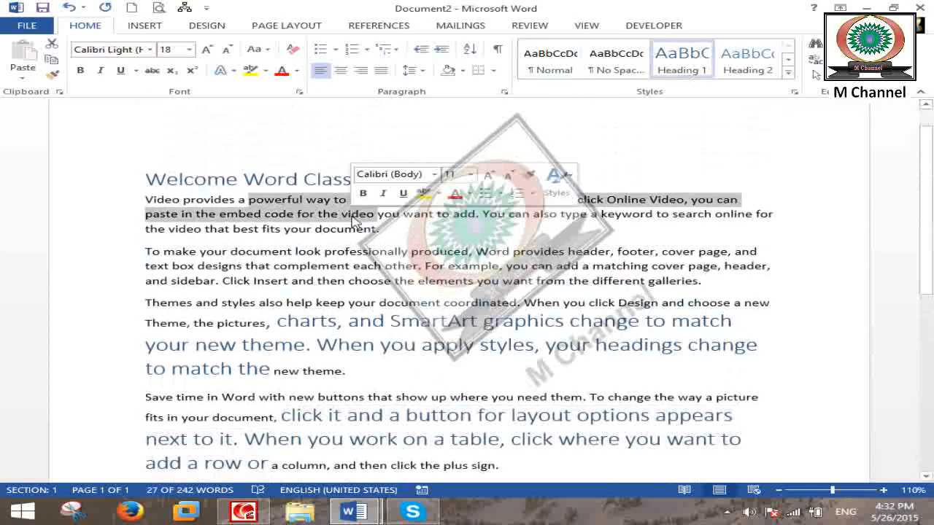
click(682, 58)
click(605, 271)
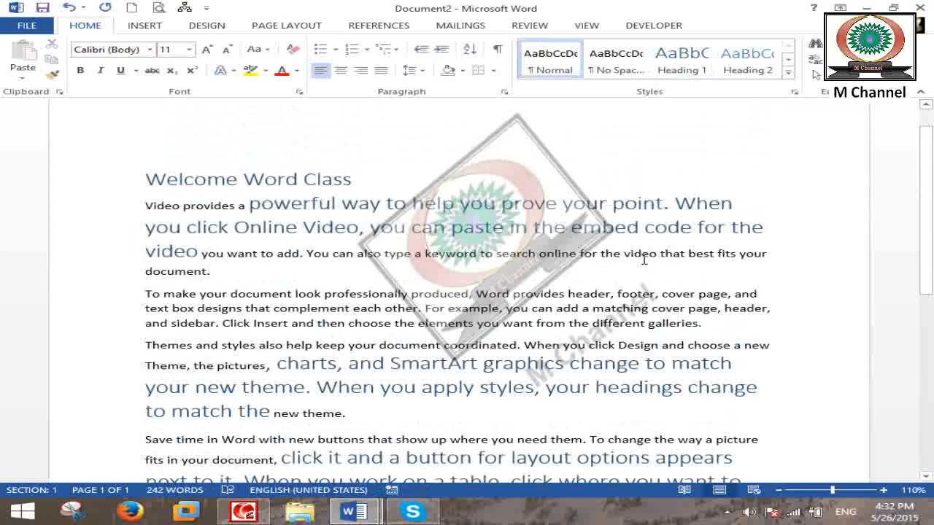
Select all text formatted like the Heading 1 passages and apply the Normal style to it.
click(333, 213)
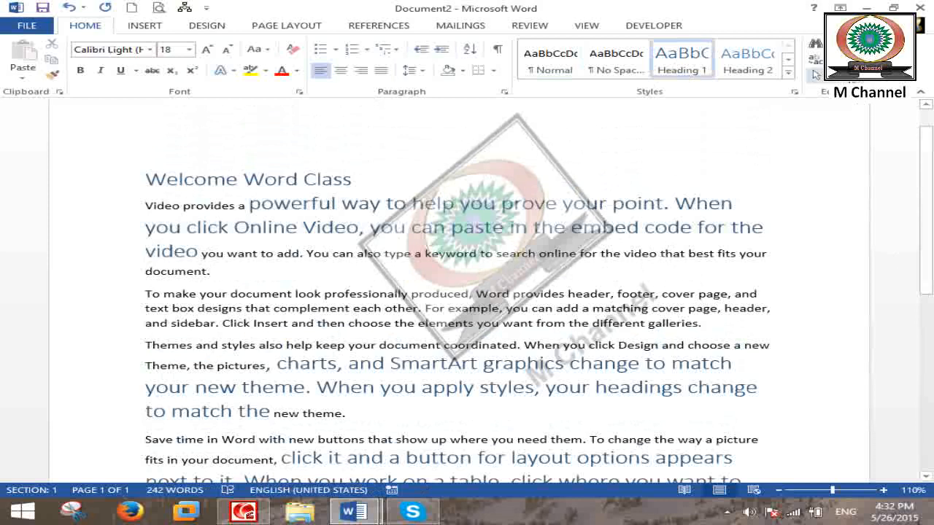
click(814, 74)
click(742, 125)
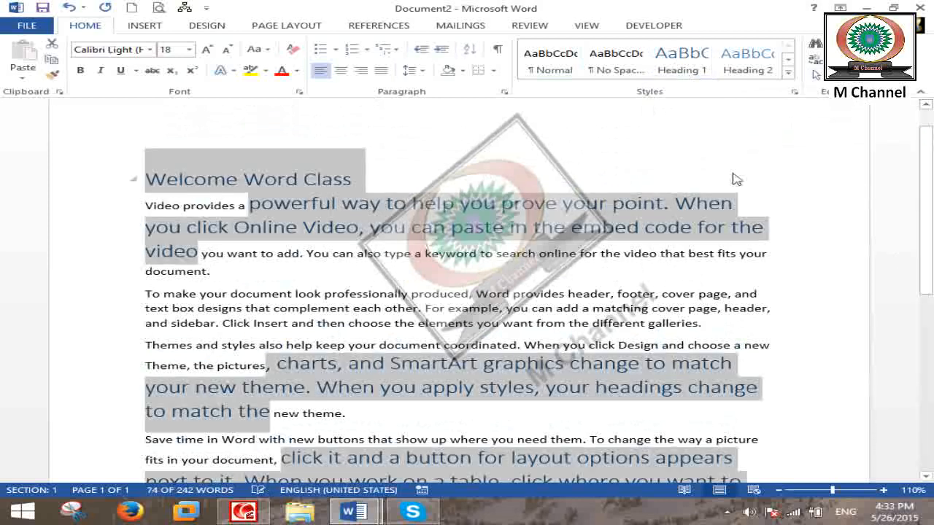
scroll(418, 212, down, 5)
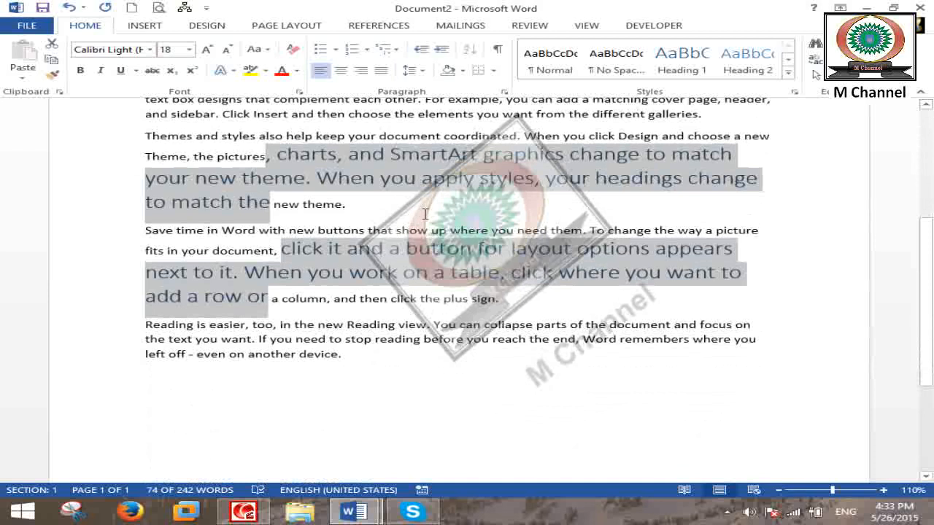
click(551, 60)
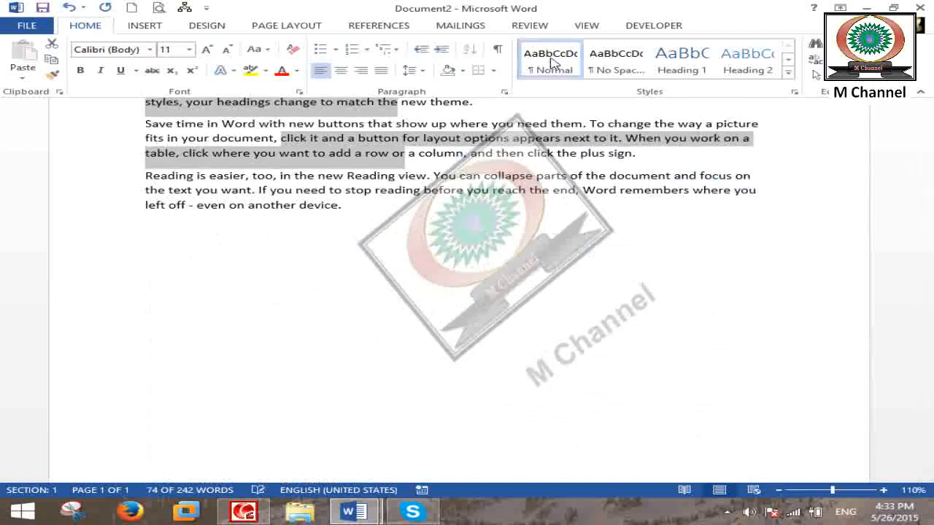
click(556, 294)
scroll(554, 295, up, 4)
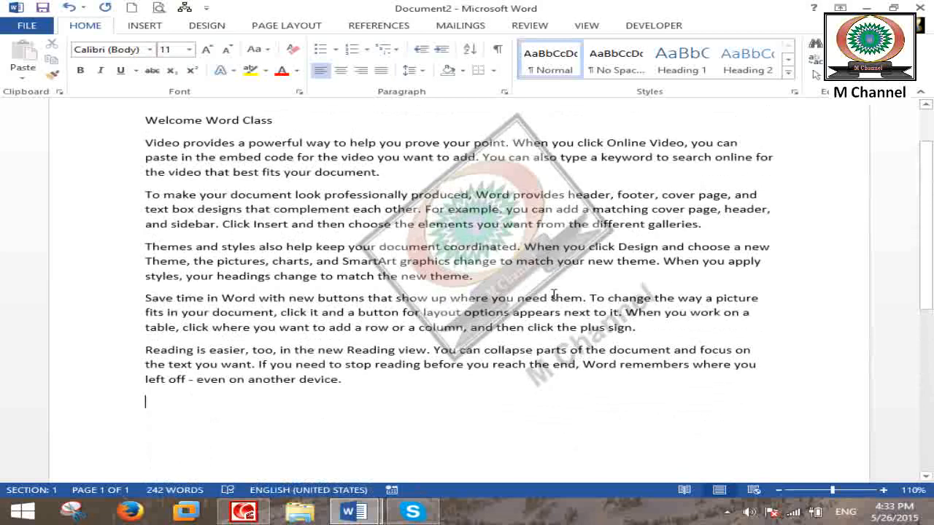
scroll(553, 287, up, 1)
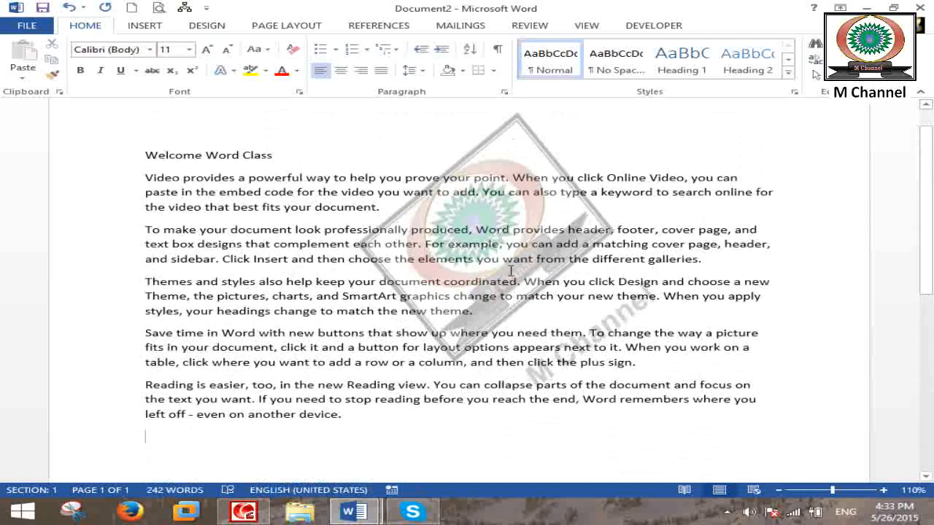
click(815, 74)
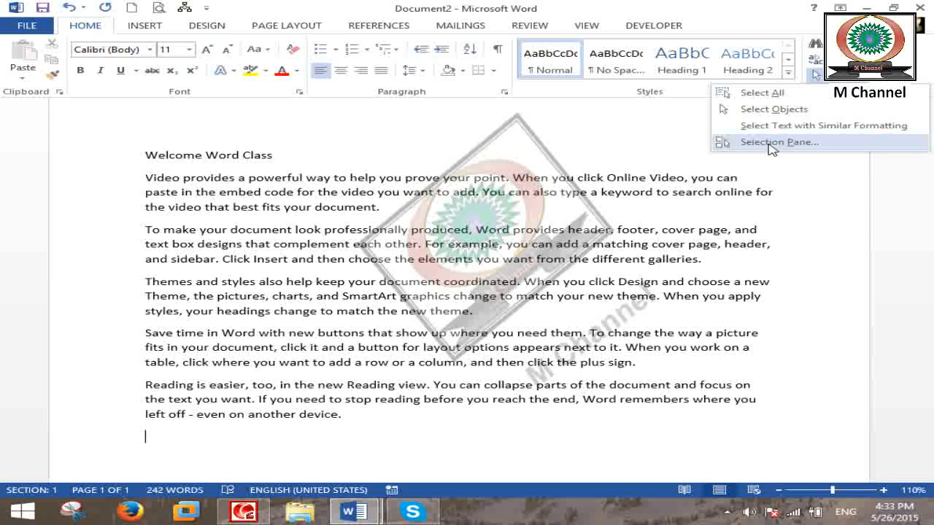
click(339, 201)
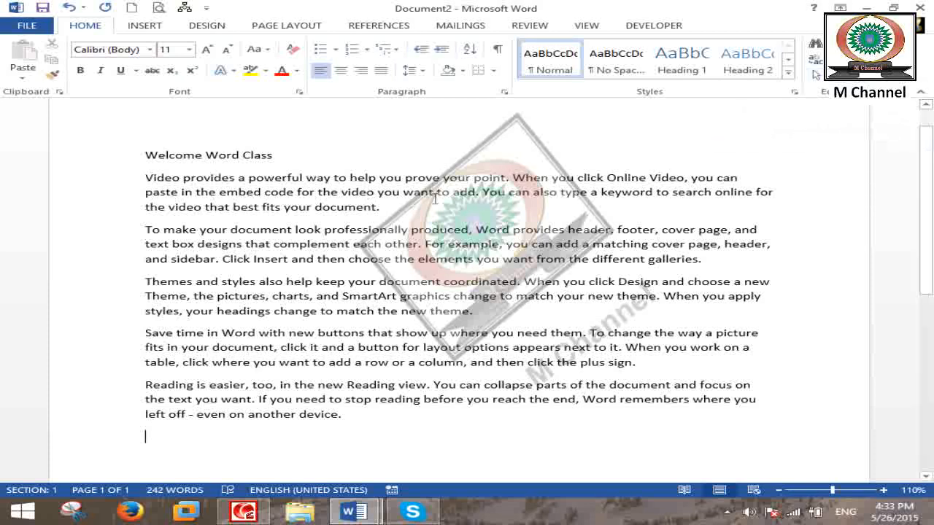
Draw a rectangle over the paragraph beginning "To make your document".
click(145, 25)
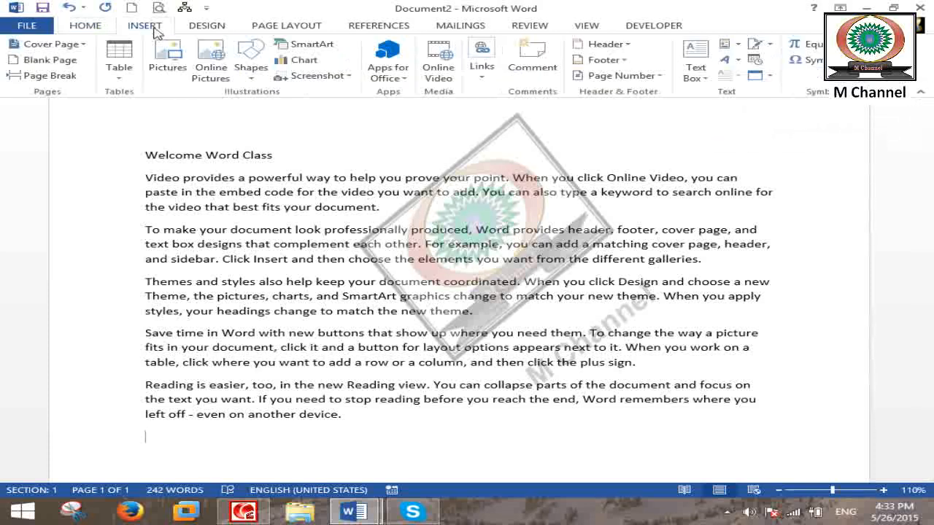
click(251, 67)
click(310, 106)
drag(252, 209, 362, 280)
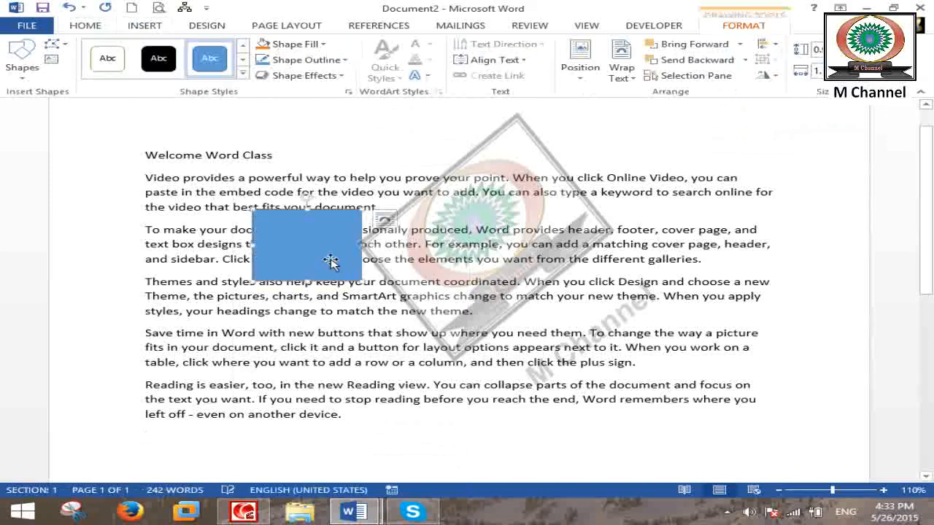
Draw an isosceles triangle beside the rectangle and shift it farther to the right.
click(22, 57)
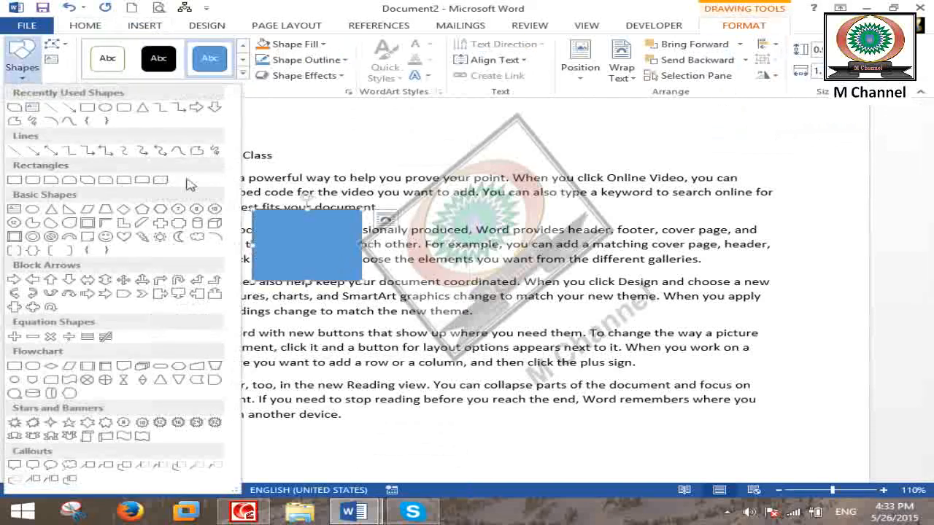
click(143, 107)
drag(386, 202, 524, 293)
drag(461, 256, 515, 256)
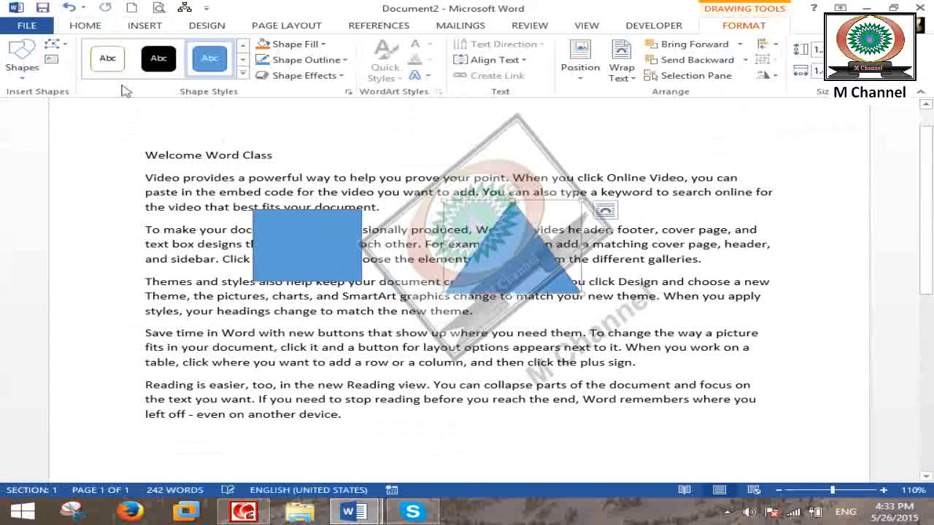
Draw a teardrop and arrange the shapes in a row with the rectangle on the left, teardrop in the middle and triangle on the right.
click(22, 58)
click(64, 217)
drag(336, 328, 481, 422)
drag(395, 376, 374, 349)
drag(505, 260, 563, 246)
drag(315, 259, 270, 243)
drag(369, 362, 398, 259)
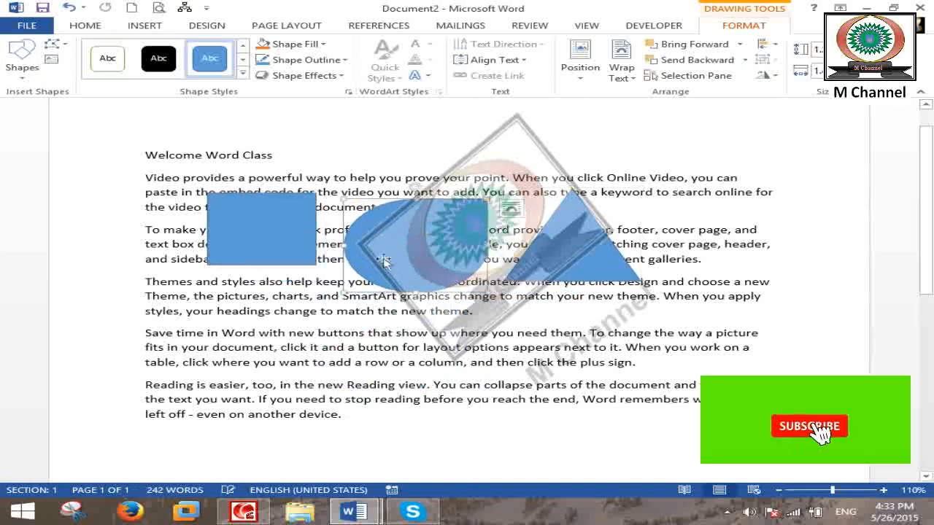
Open the Selection Pane, then hide all shapes and show them all again.
click(502, 162)
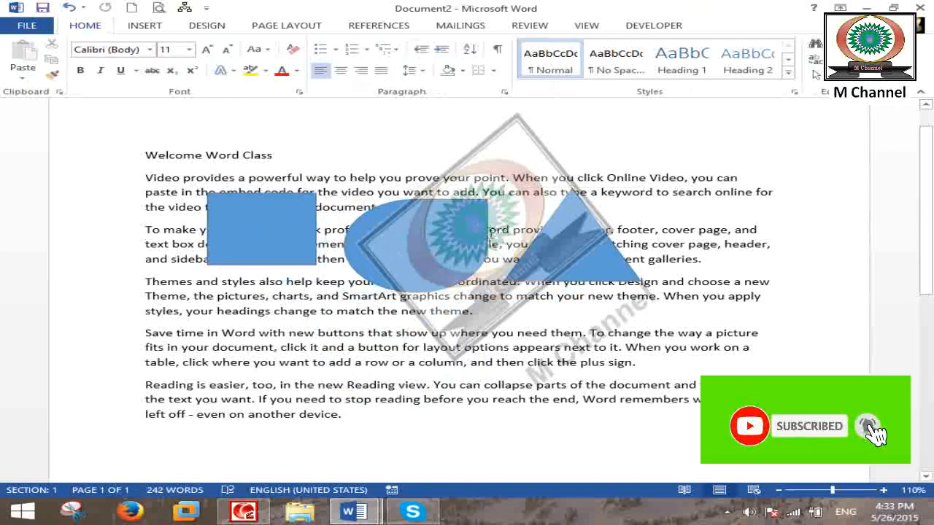
click(817, 74)
click(773, 141)
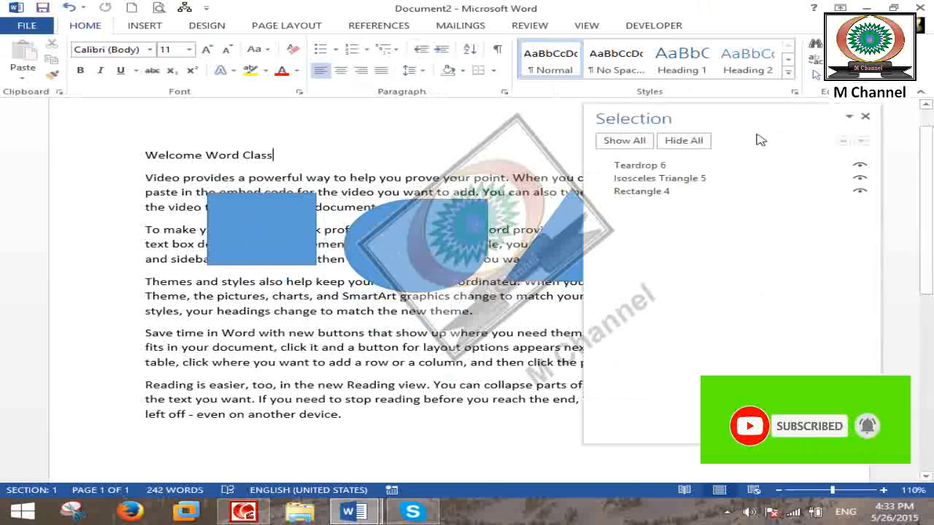
click(693, 141)
click(629, 141)
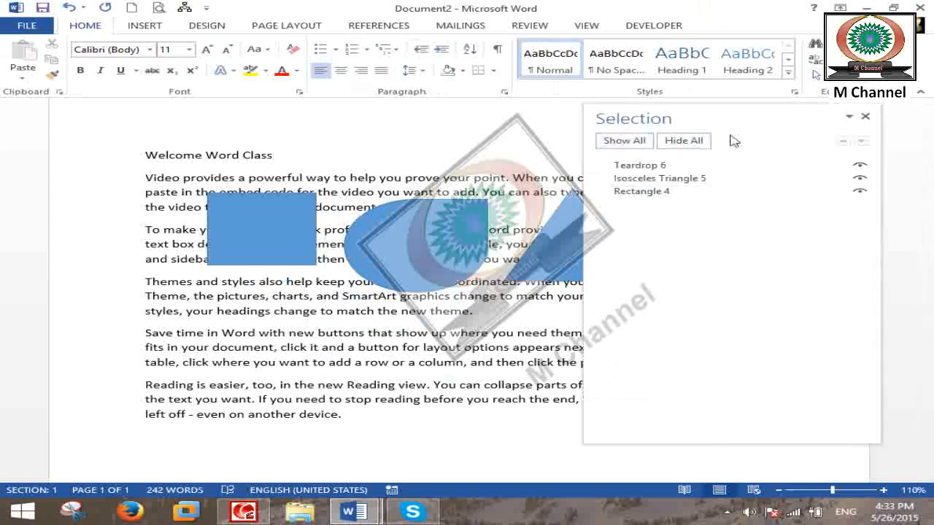
drag(687, 114, 717, 97)
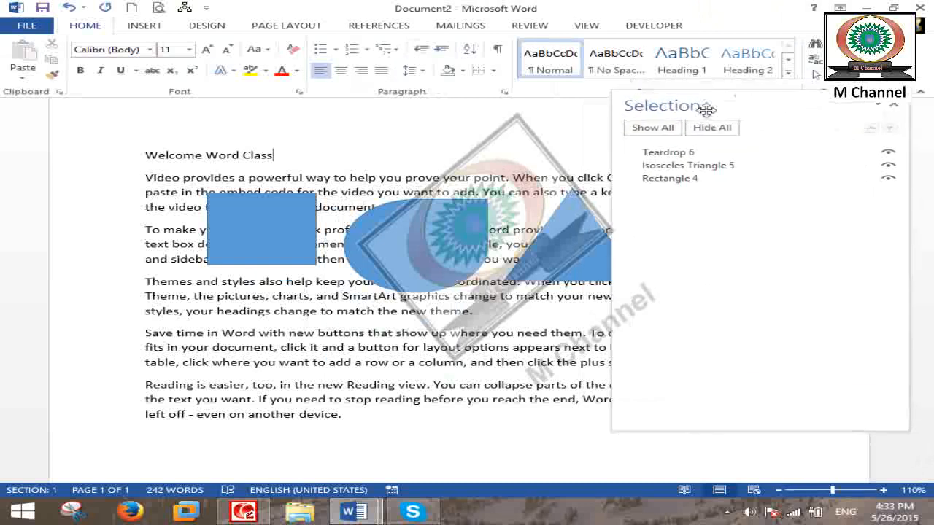
click(716, 133)
click(652, 128)
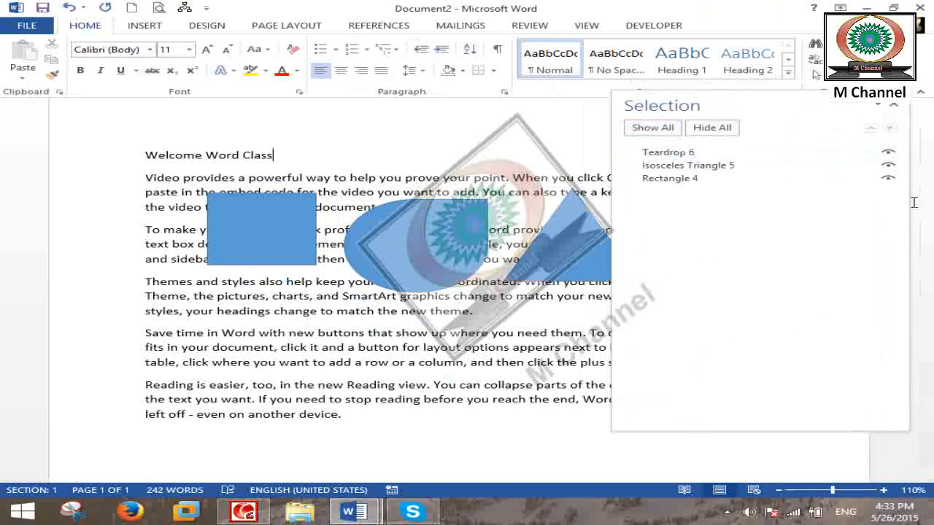
Hide the teardrop, triangle and rectangle one by one, then show each of them again.
click(887, 152)
click(887, 166)
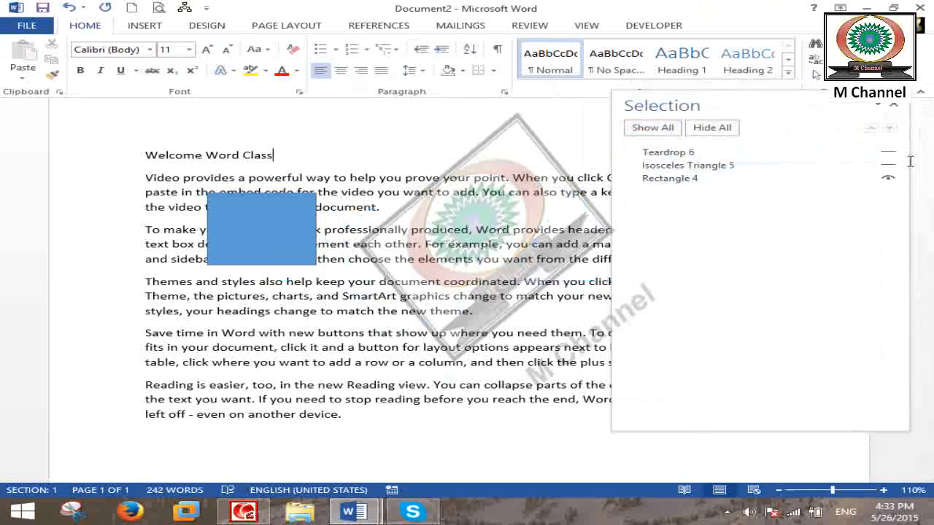
click(887, 179)
click(888, 178)
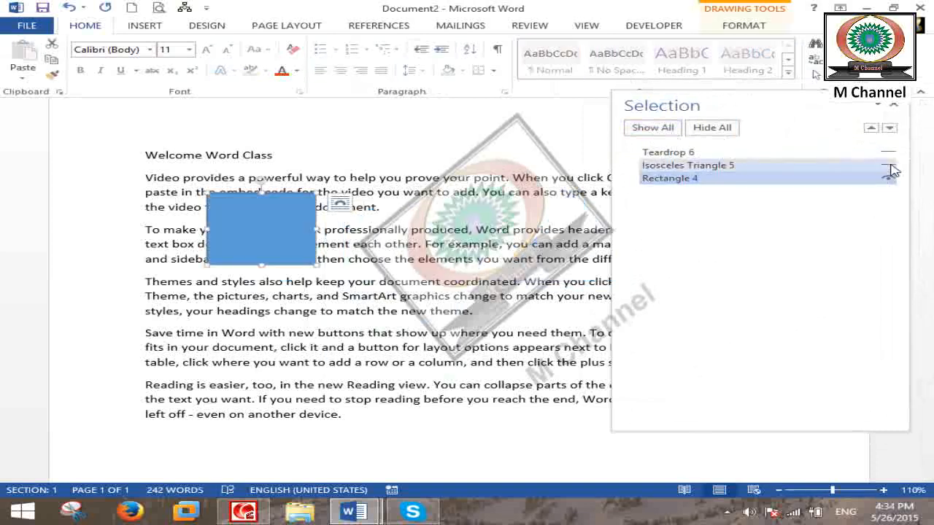
click(887, 166)
click(887, 153)
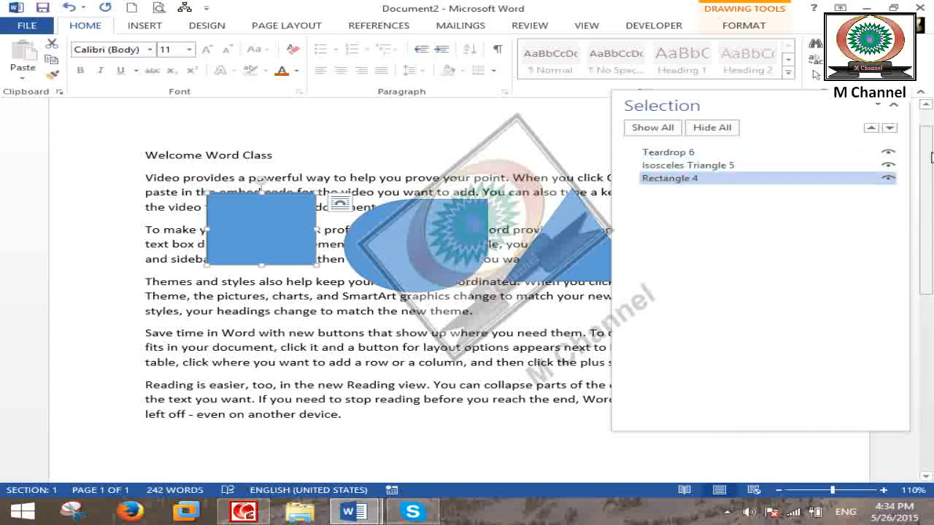
Move the teardrop and triangle over the rectangle so that all three shapes overlap.
drag(389, 240, 290, 245)
drag(559, 259, 337, 270)
drag(384, 101, 717, 152)
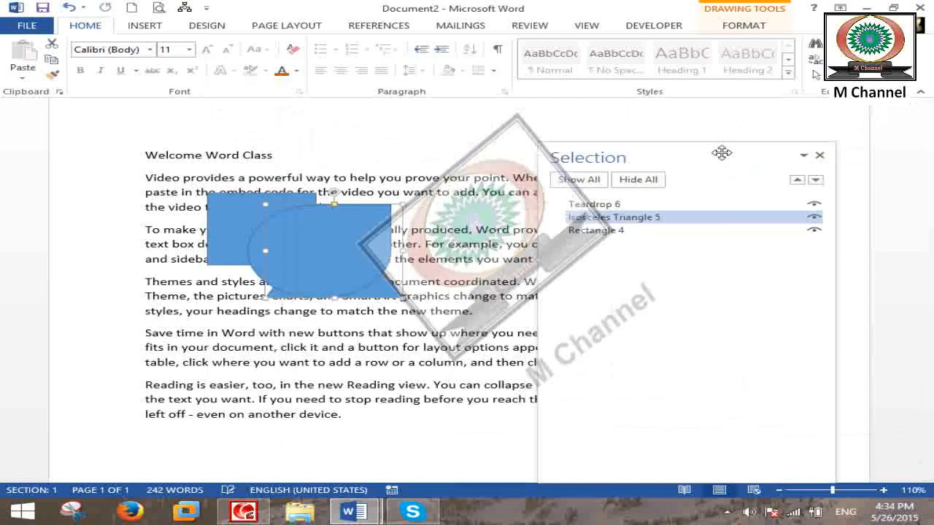
drag(356, 231, 334, 222)
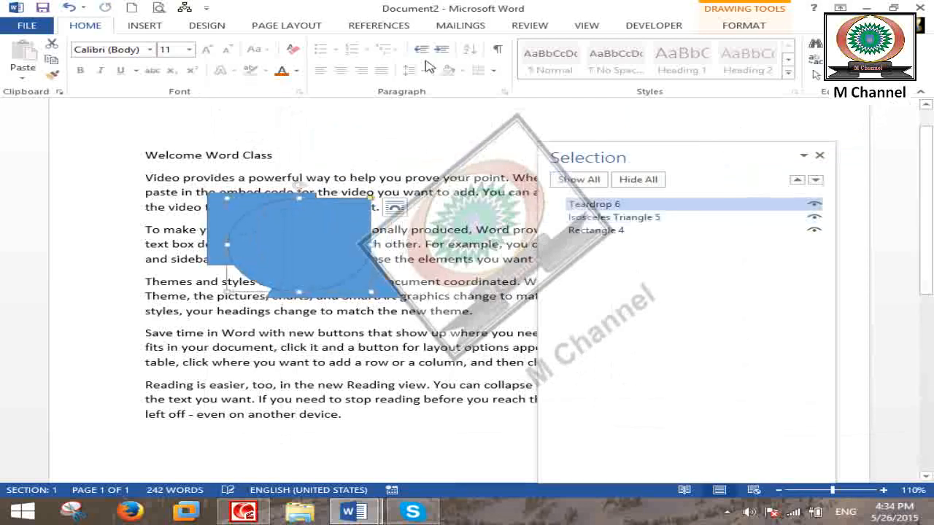
Apply the gold gradient shape style to the teardrop and move the triangle slightly down.
click(743, 25)
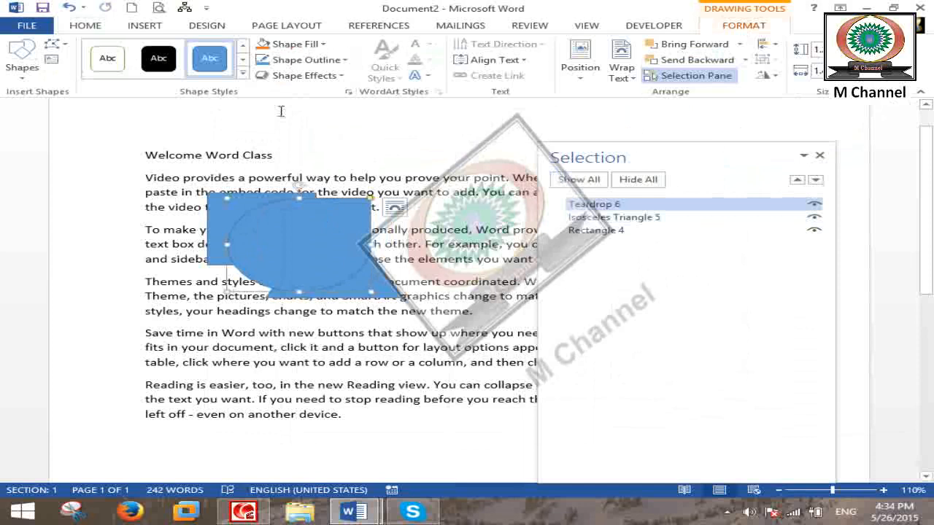
click(231, 80)
click(310, 252)
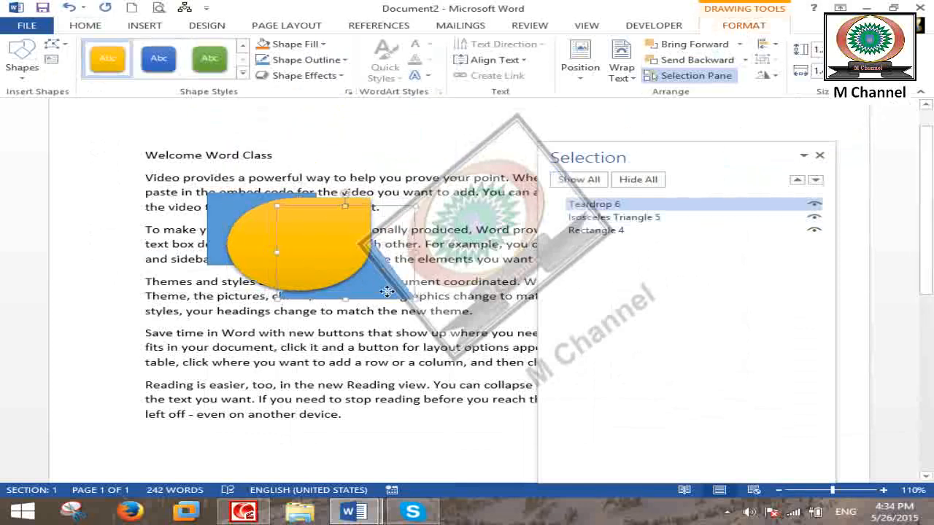
click(346, 284)
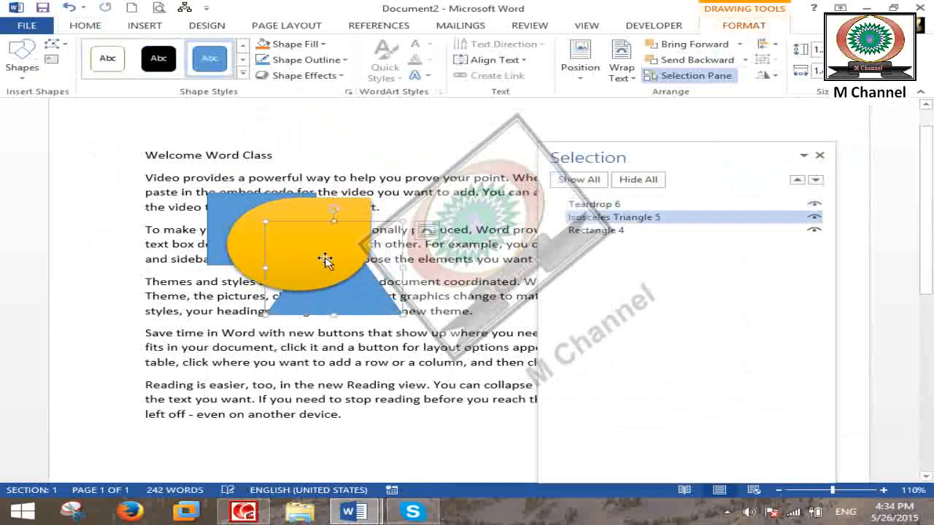
Send the teardrop behind the other two shapes, then bring it forward to the top of the stacking order.
click(306, 241)
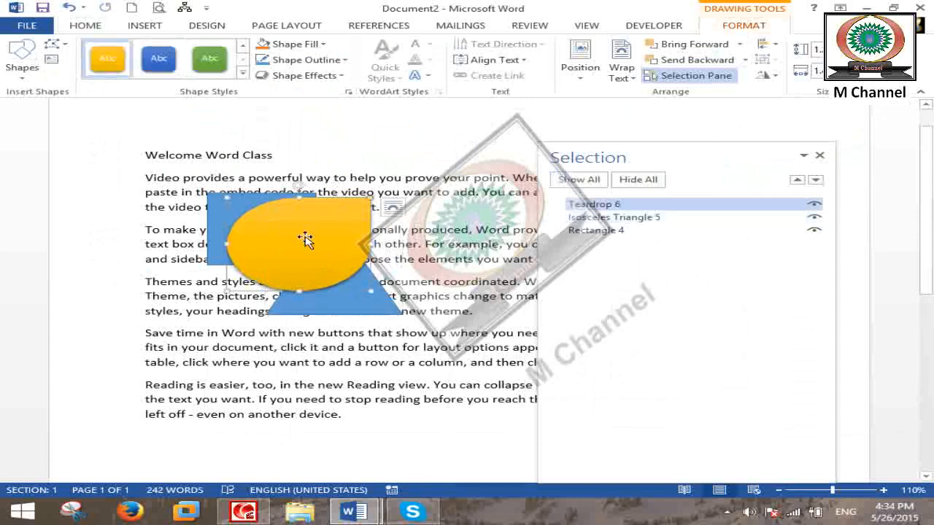
click(815, 182)
click(814, 183)
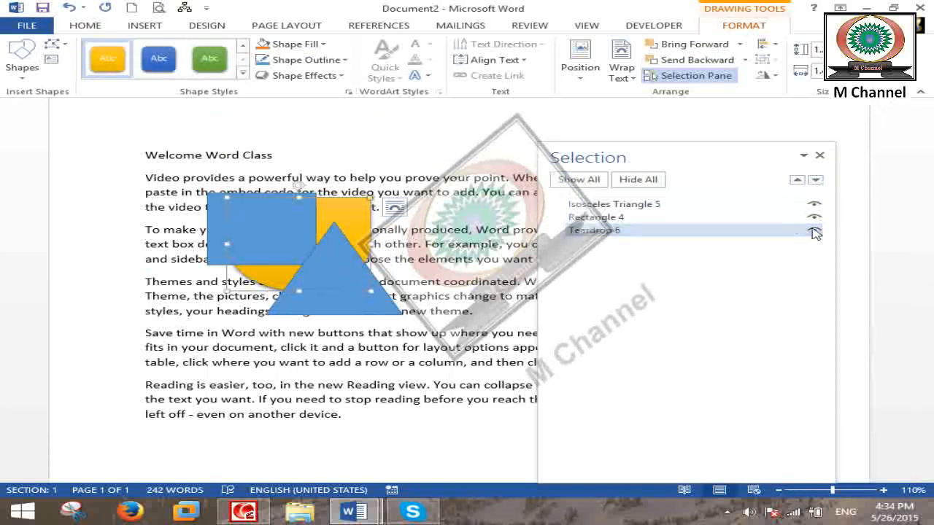
click(796, 181)
click(796, 181)
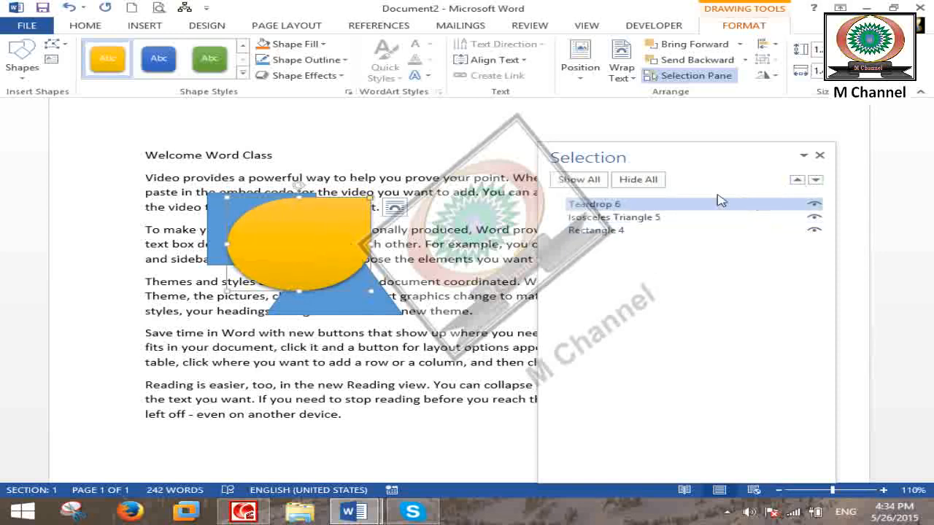
Close the Selection Pane and return to the document text.
click(819, 156)
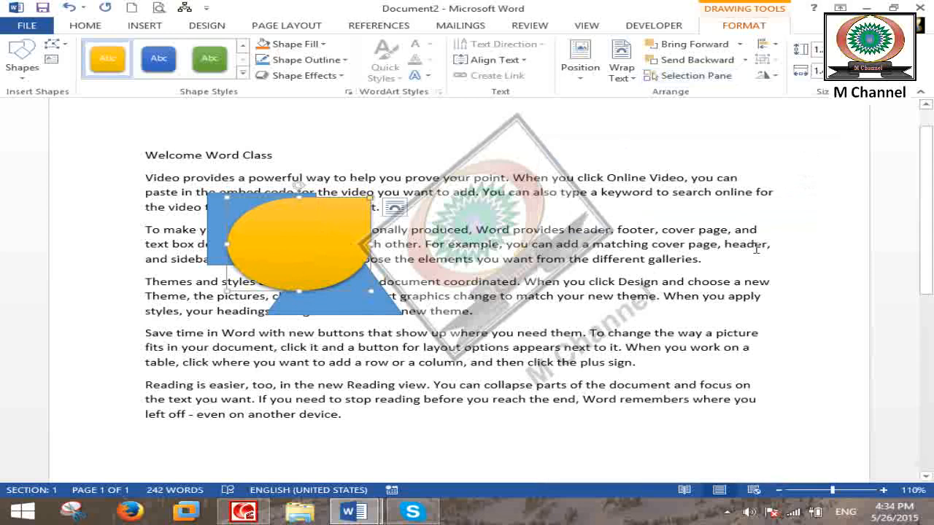
click(607, 196)
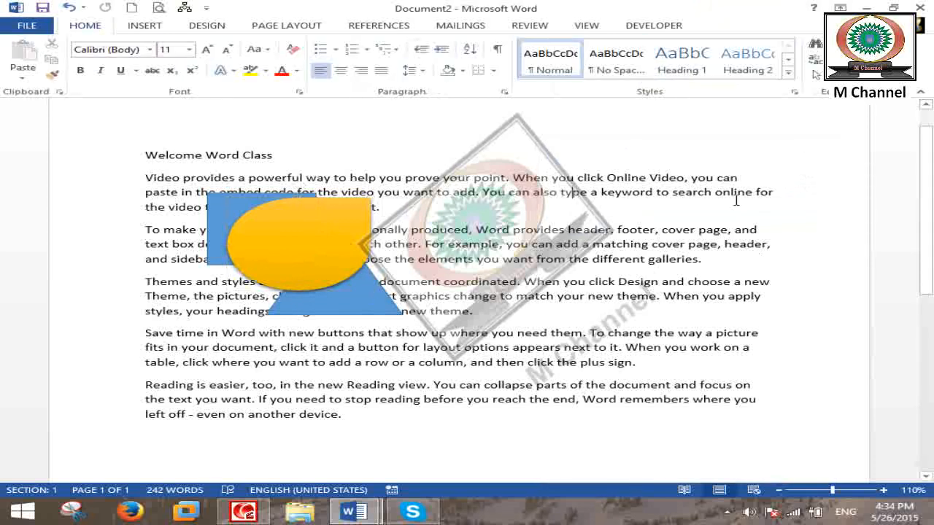
click(816, 74)
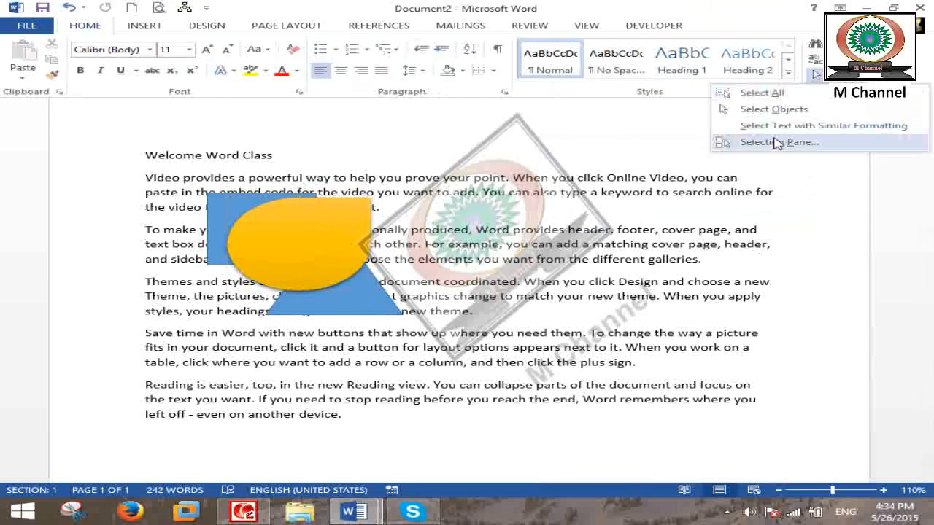
click(693, 221)
Select the rectangle, teardrop and triangle together and delete them.
click(332, 262)
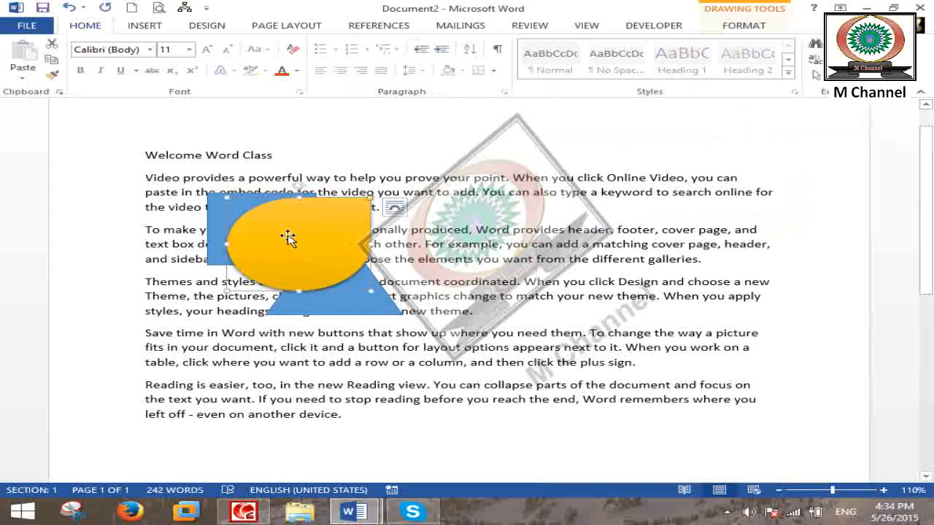
click(333, 308)
click(206, 212)
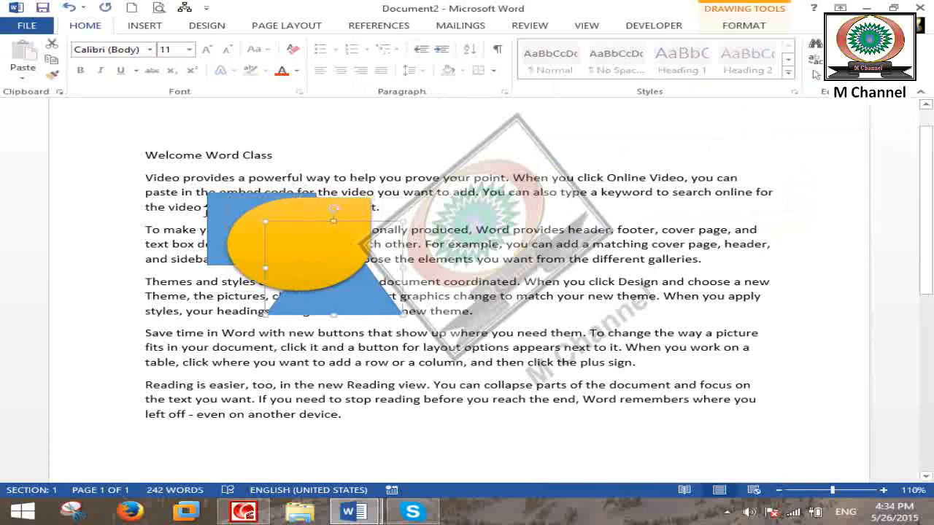
click(223, 205)
shift+click(337, 234)
shift+click(371, 294)
key(Delete)
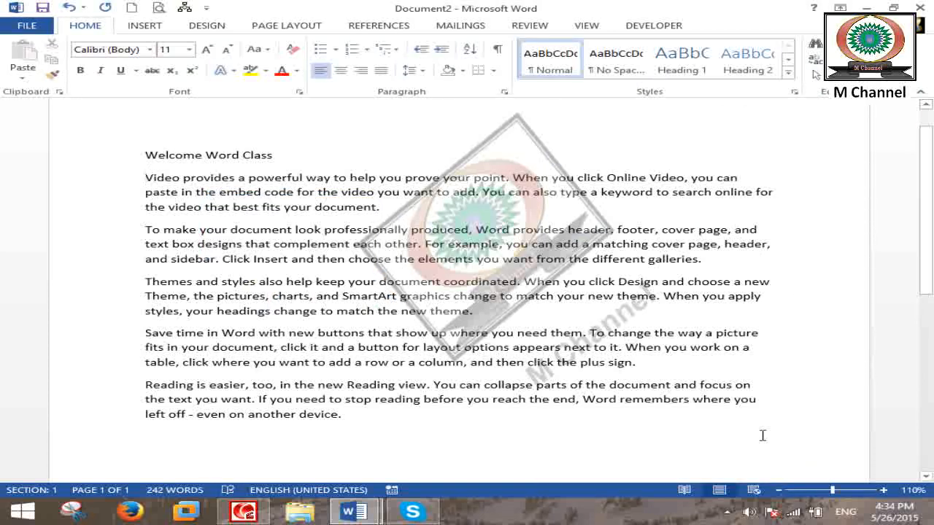
Replace the entire document content with sample text generated by =RAND.OLD().
key(ctrl+a)
key(Delete)
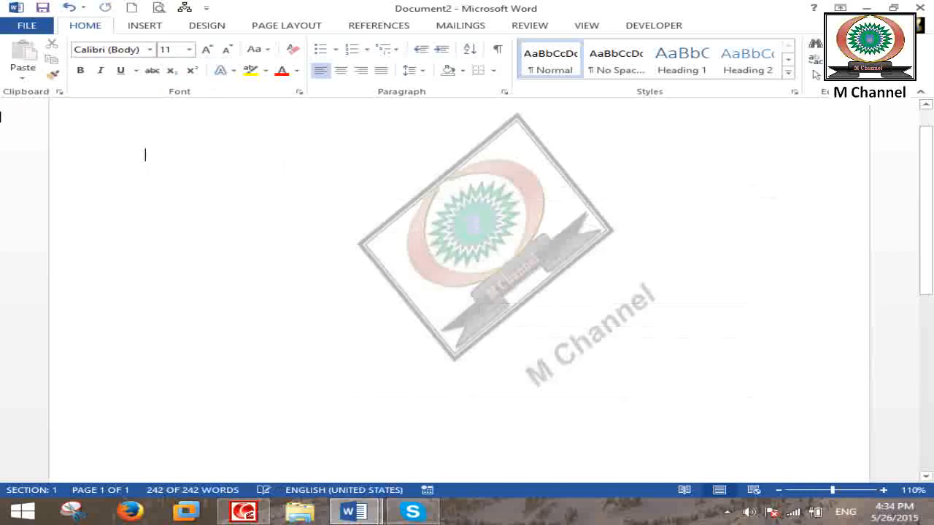
text(=RAND/.)
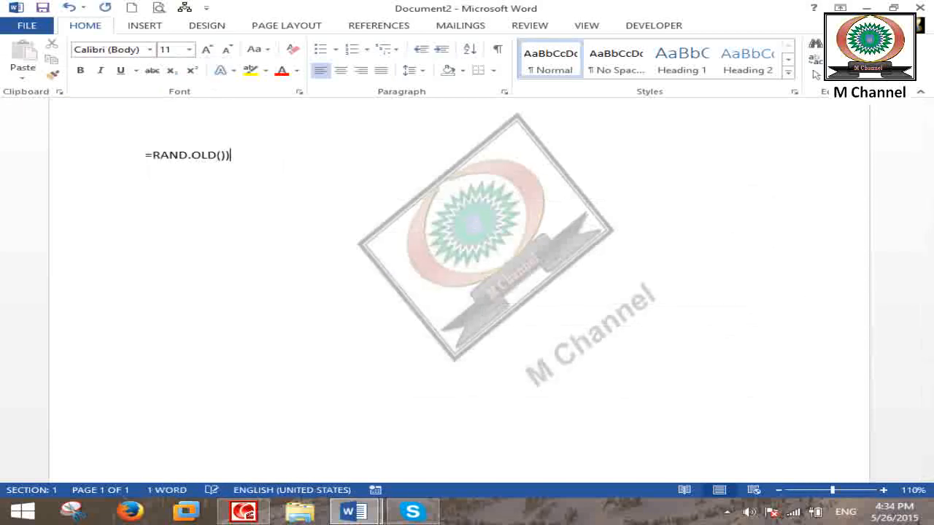
text(OLD())
key(Return)
Enlarge the font of all the sample text to size 29.
key(ctrl+a)
key(ctrl+bracketright)
key(ctrl+bracketright)
key(ctrl+bracketright)
key(ctrl+bracketright)
key(ctrl+bracketright)
key(ctrl+bracketright)
key(ctrl+bracketright)
key(ctrl+bracketright)
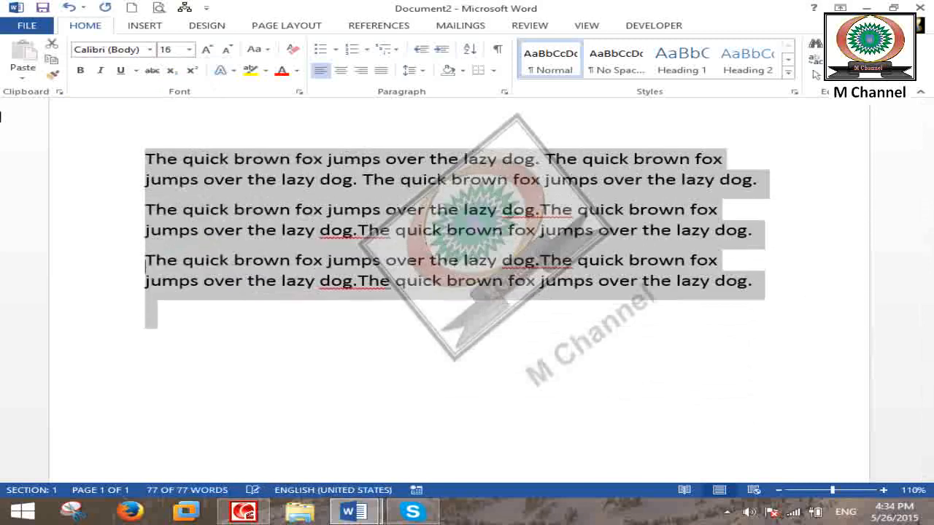
key(ctrl+bracketright)
key(ctrl+bracketright)
key(ctrl+bracketright)
key(ctrl+bracketright)
key(ctrl+bracketright)
key(ctrl+bracketright)
key(ctrl+bracketright)
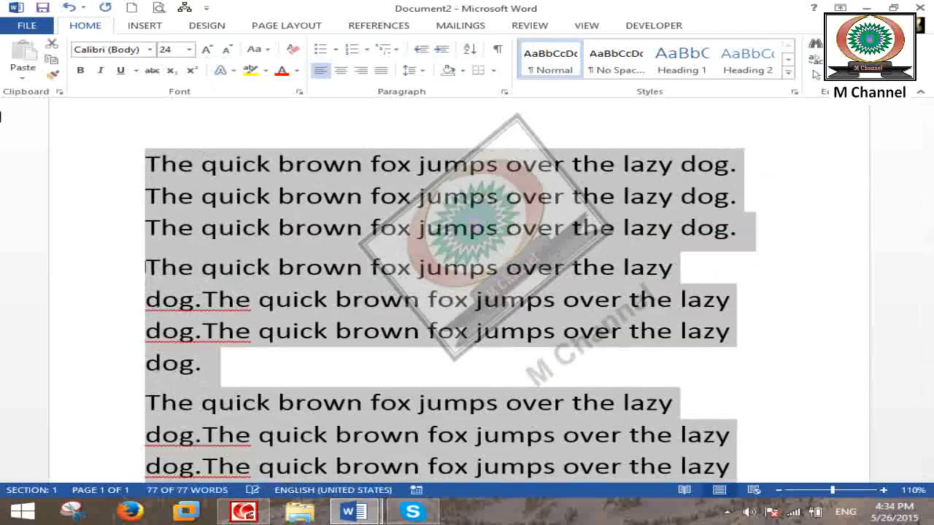
key(ctrl+bracketright)
key(ctrl+bracketright)
key(ctrl+bracketright)
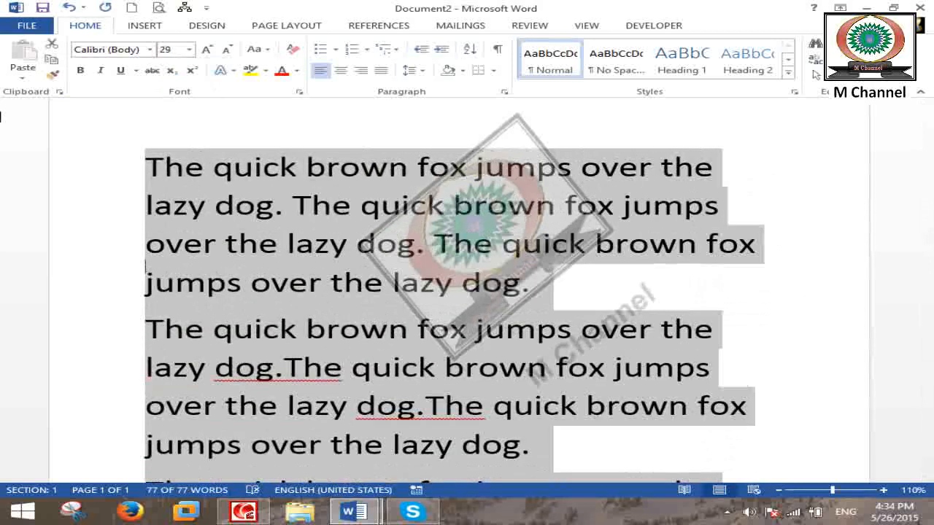
Set up a find and replace in the sample text that looks for DOG and substitutes cow.
ctrl+scroll(269, 146, down, 5)
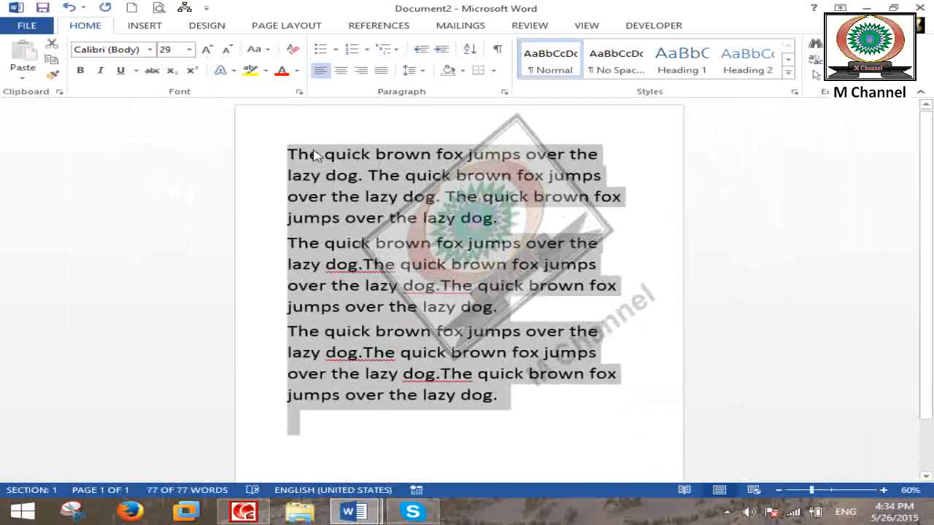
click(533, 219)
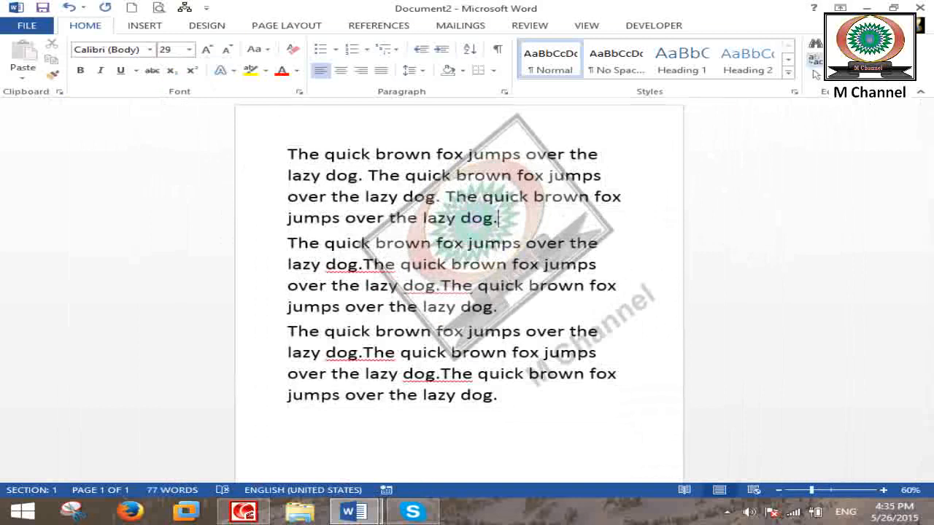
key(ctrl+h)
drag(498, 32, 493, 9)
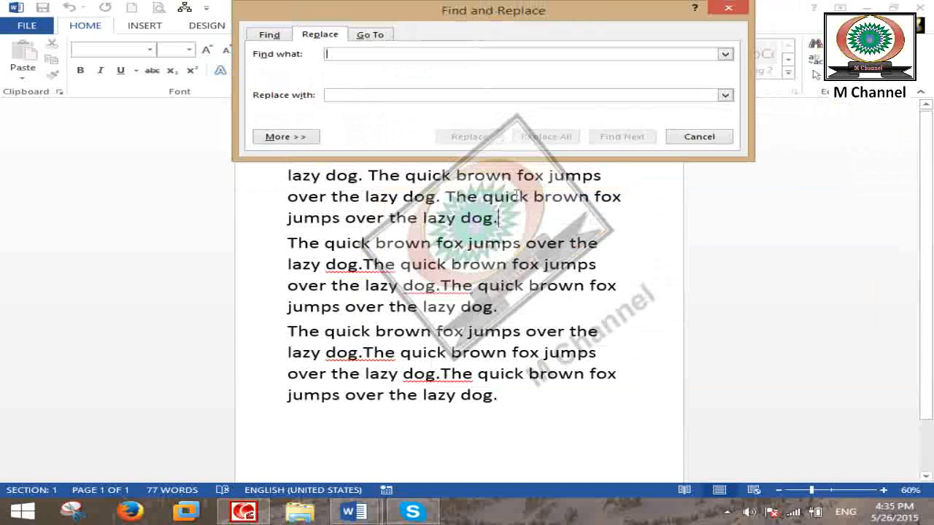
text(DOG)
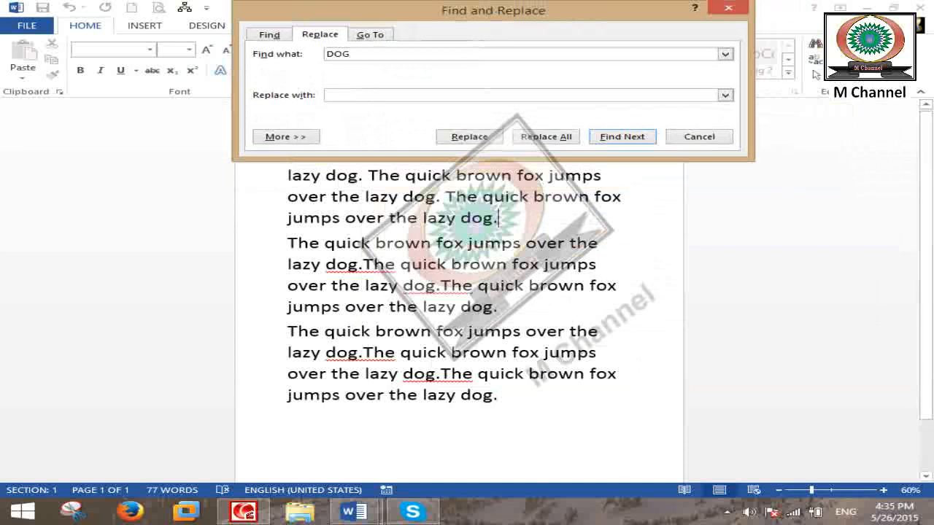
key(Tab)
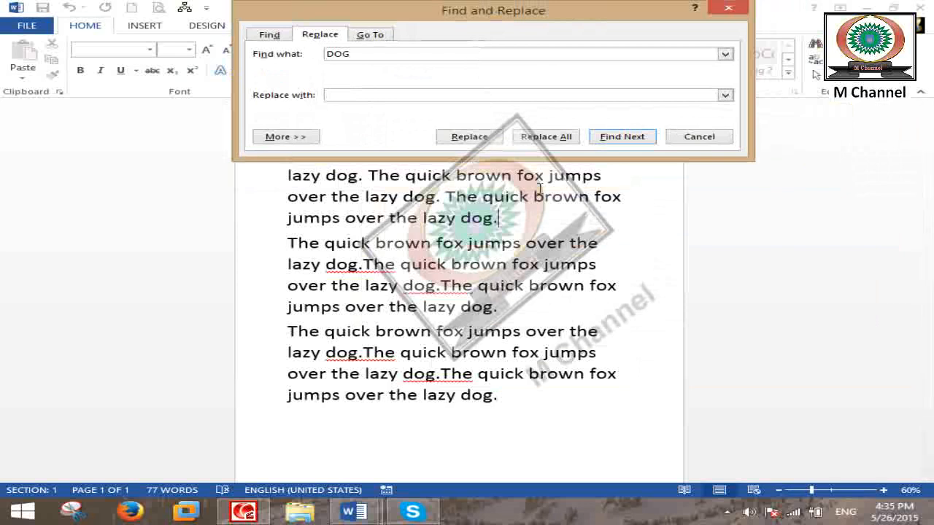
text(cow)
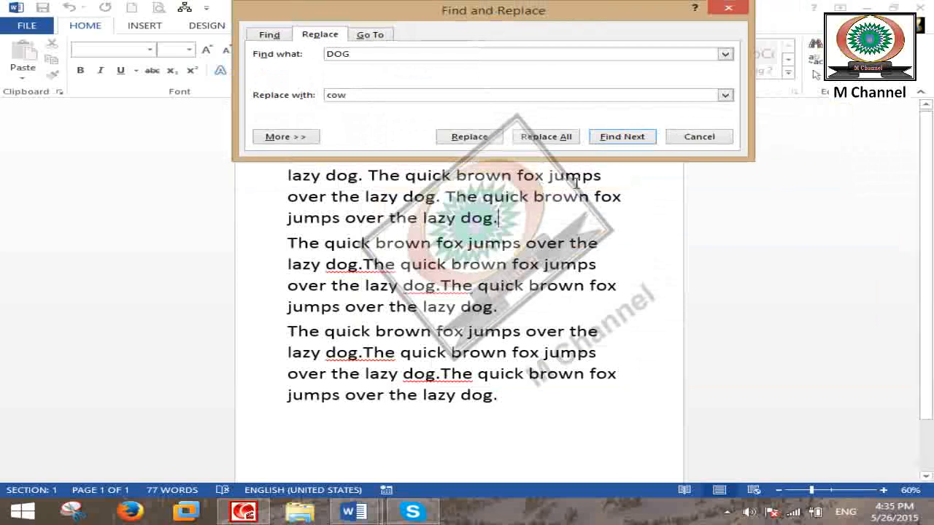
drag(508, 18, 763, 332)
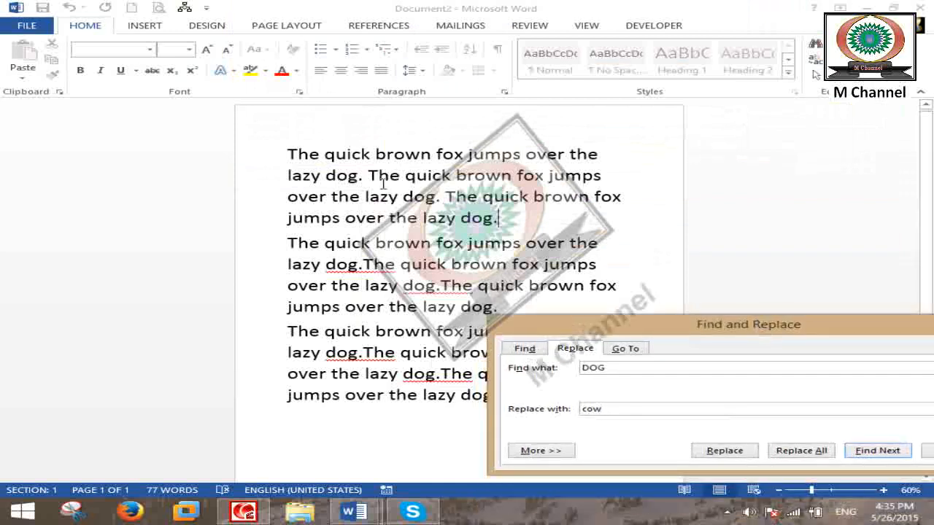
drag(670, 324, 541, 95)
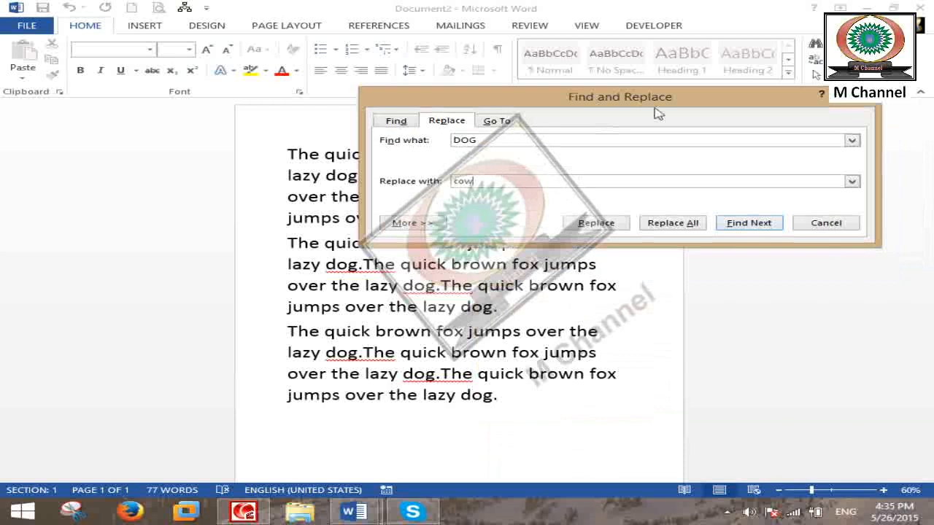
Replace DOG with cow one occurrence at a time, replace all remaining ones, and close Find and Replace.
click(612, 229)
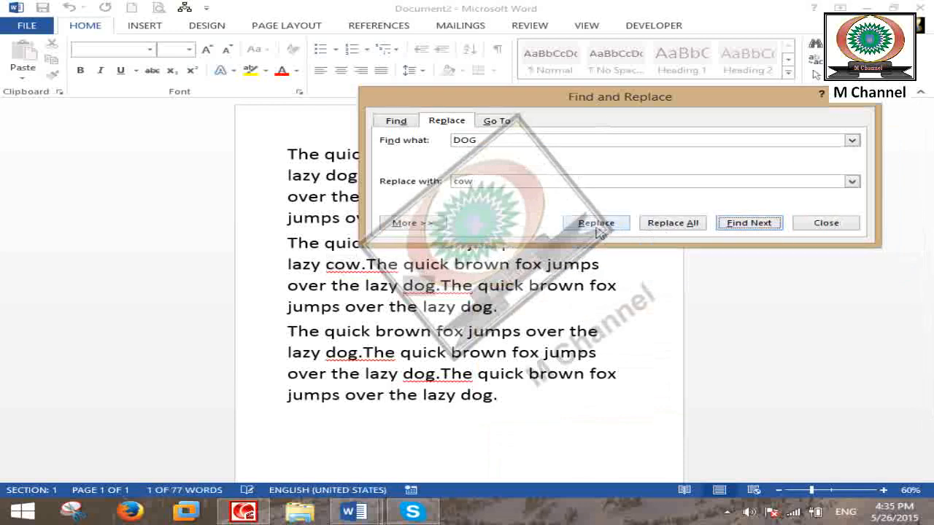
click(598, 227)
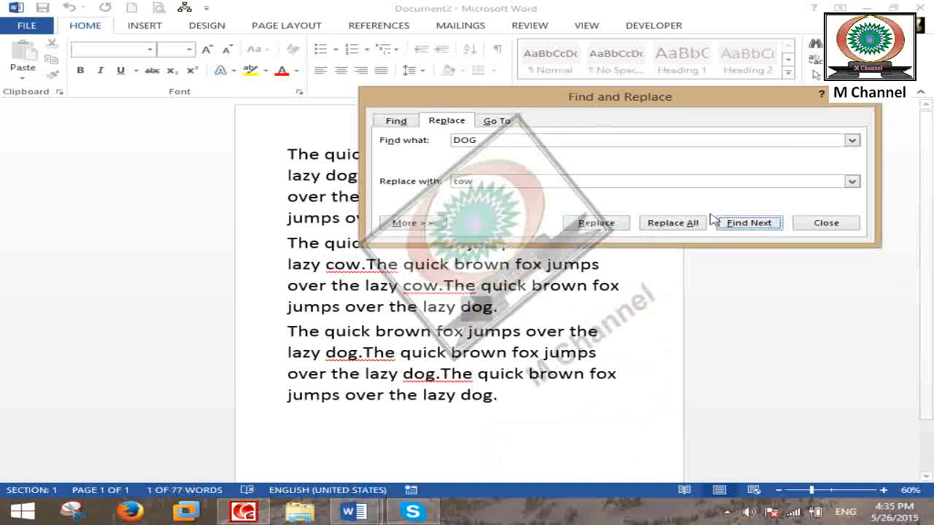
click(677, 222)
click(471, 294)
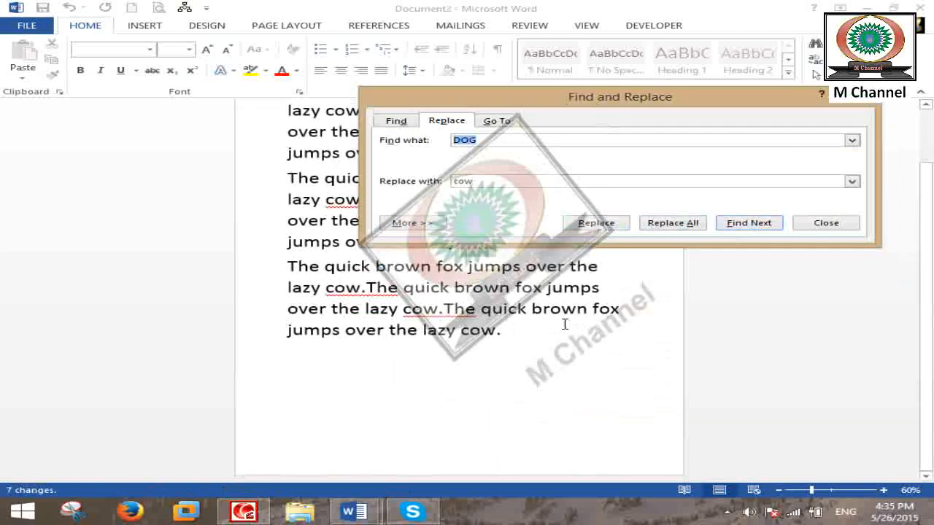
drag(525, 98, 695, 290)
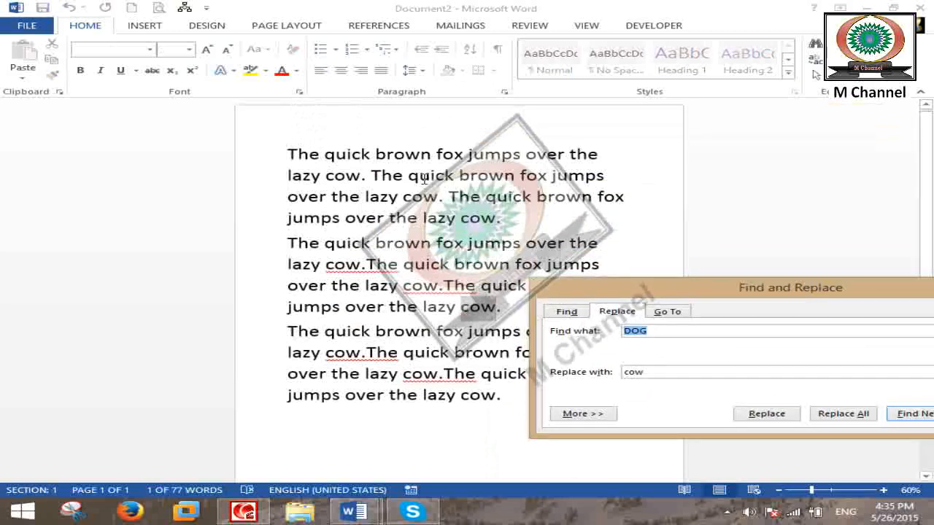
drag(685, 292, 477, 89)
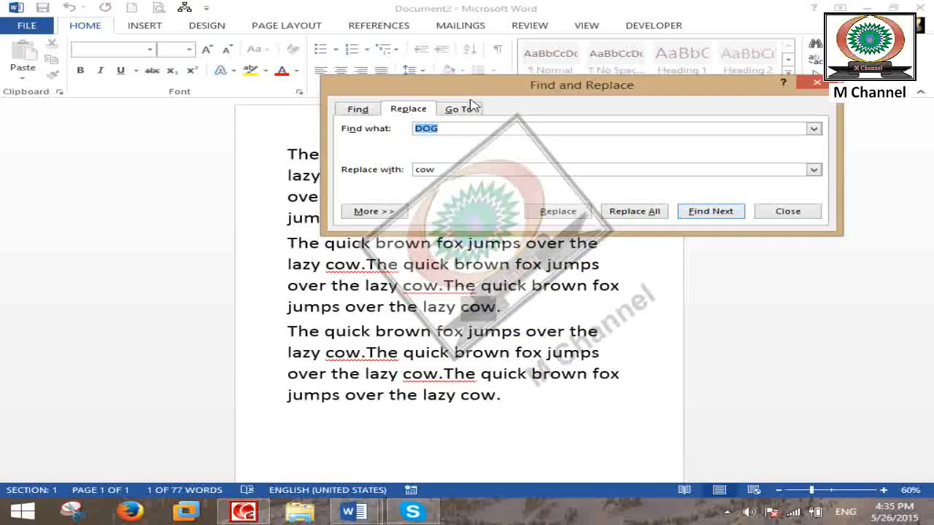
click(792, 211)
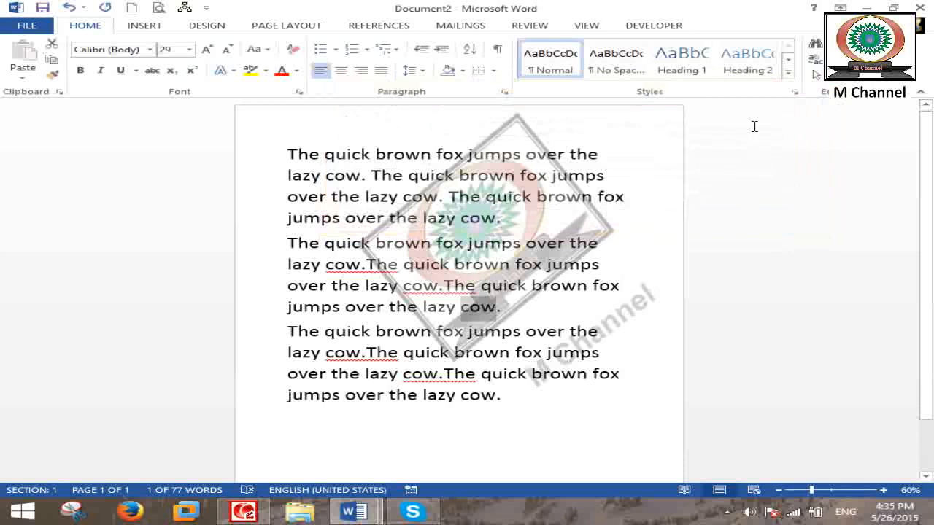
Undo the replace-all and the last single replacement of dog with cow.
key(ctrl+z)
key(ctrl+z)
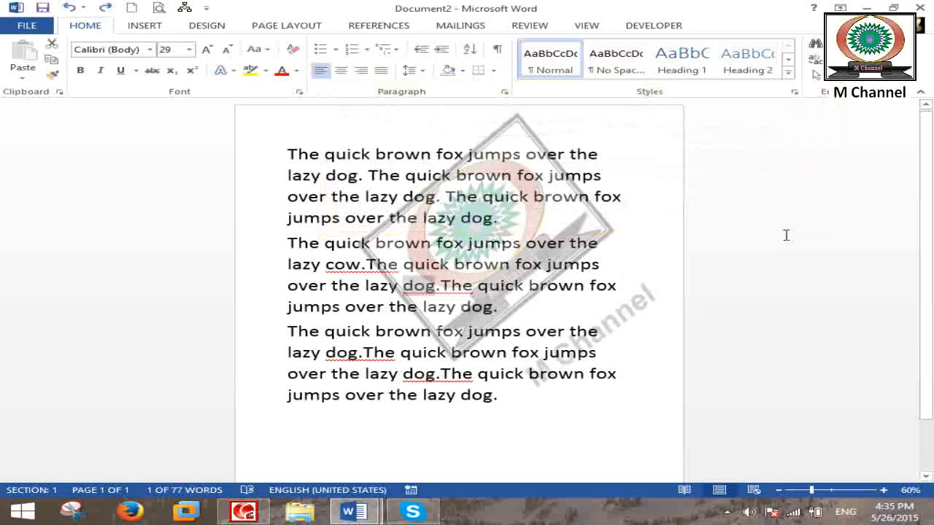
click(528, 216)
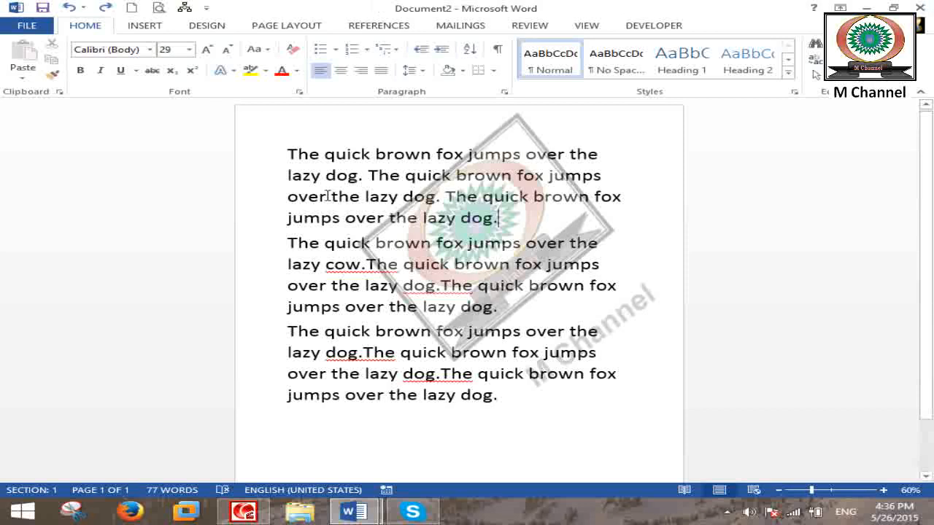
Highlight the capitalised The and the lowercase the in the first line, and their initial letters, to compare case.
double_click(297, 156)
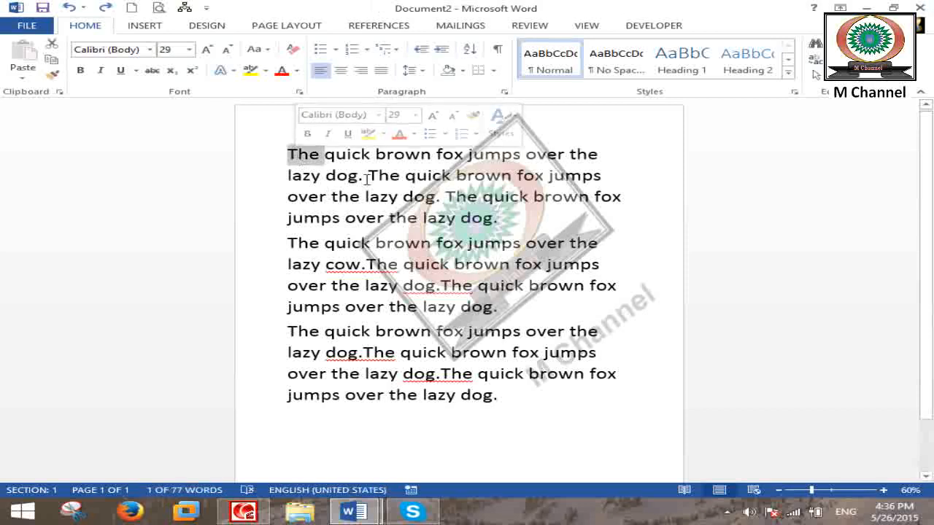
click(630, 232)
double_click(584, 155)
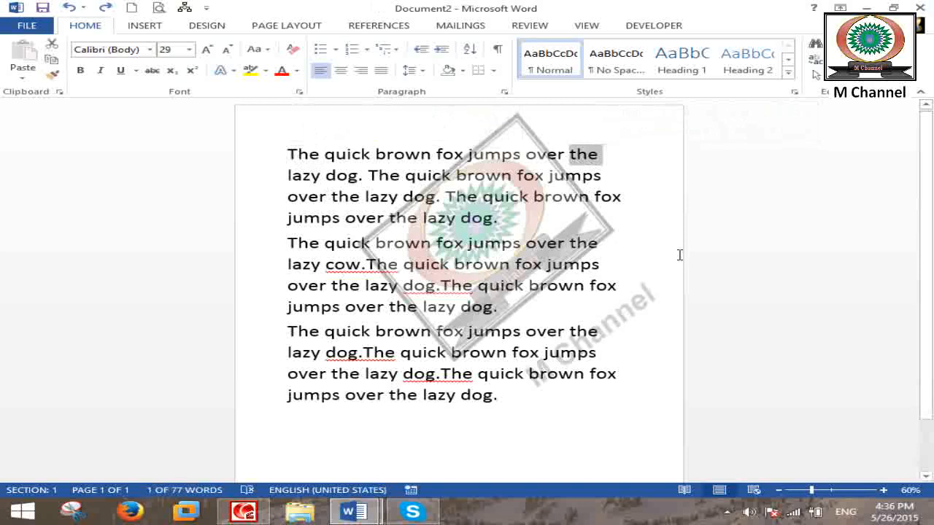
click(620, 225)
drag(569, 154, 577, 154)
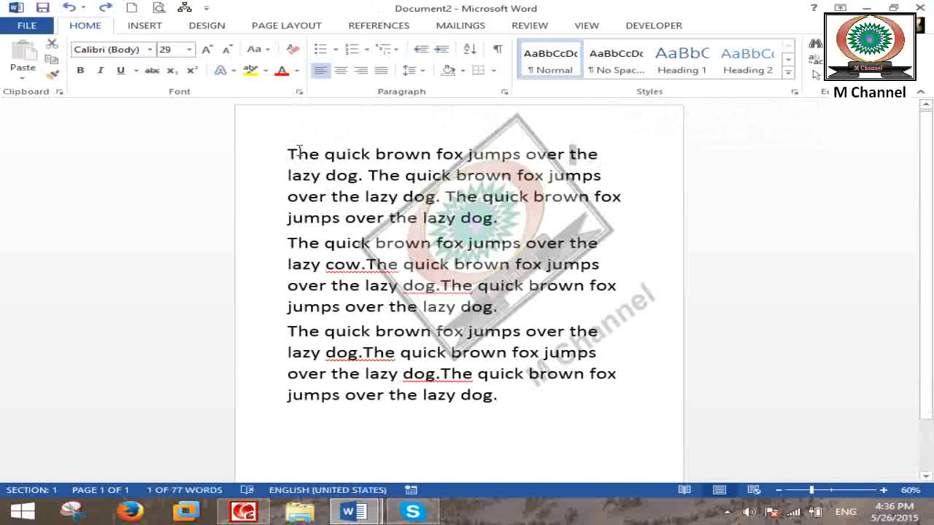
drag(299, 150, 286, 151)
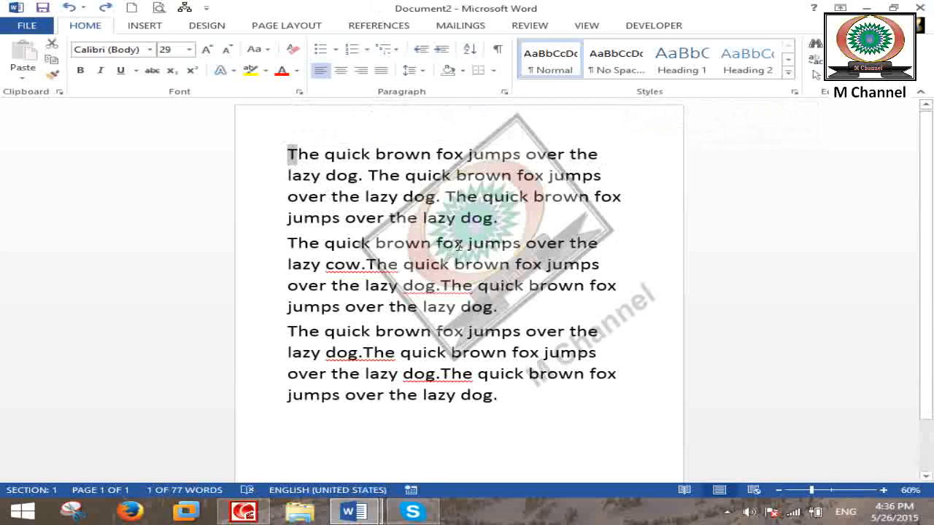
click(559, 224)
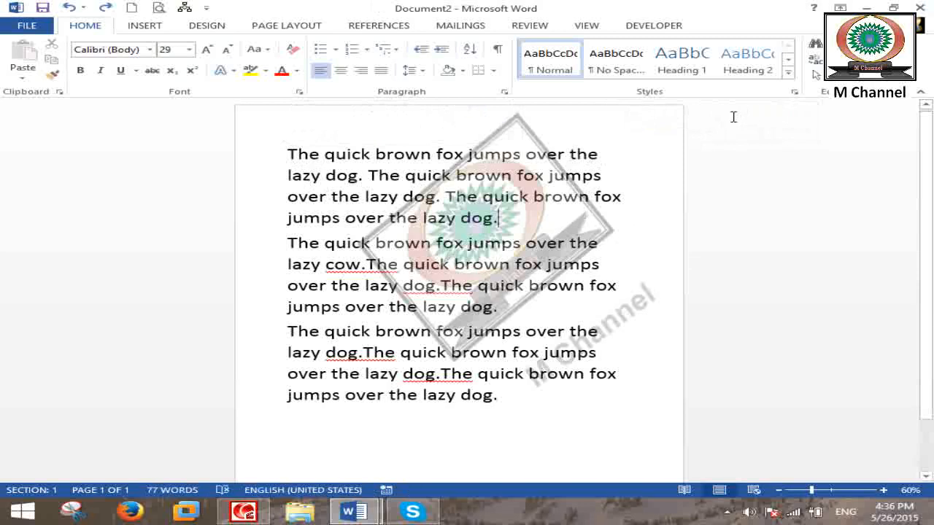
Set up a replacement of The with A, keeping the first paragraph's opening lines in view.
click(813, 59)
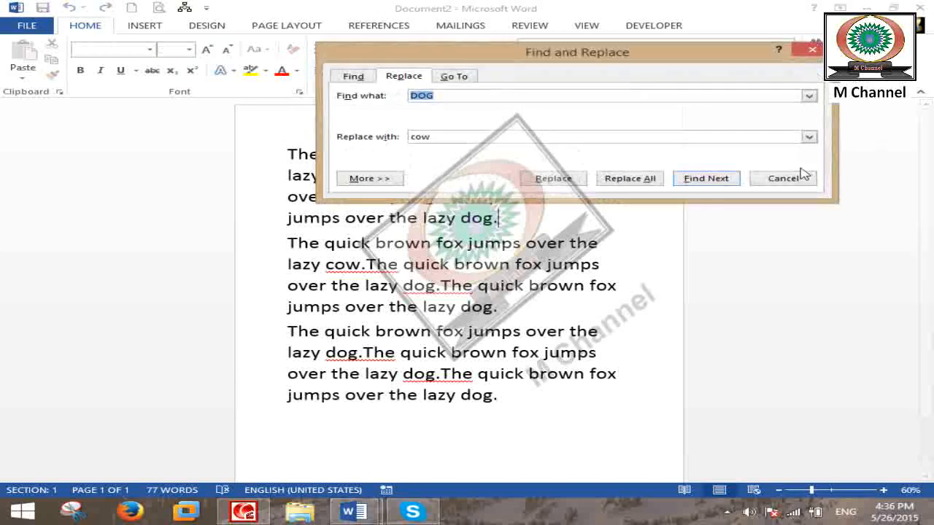
text(TH)
key(BackSpace)
key(BackSpace)
text(The)
key(Tab)
text(A)
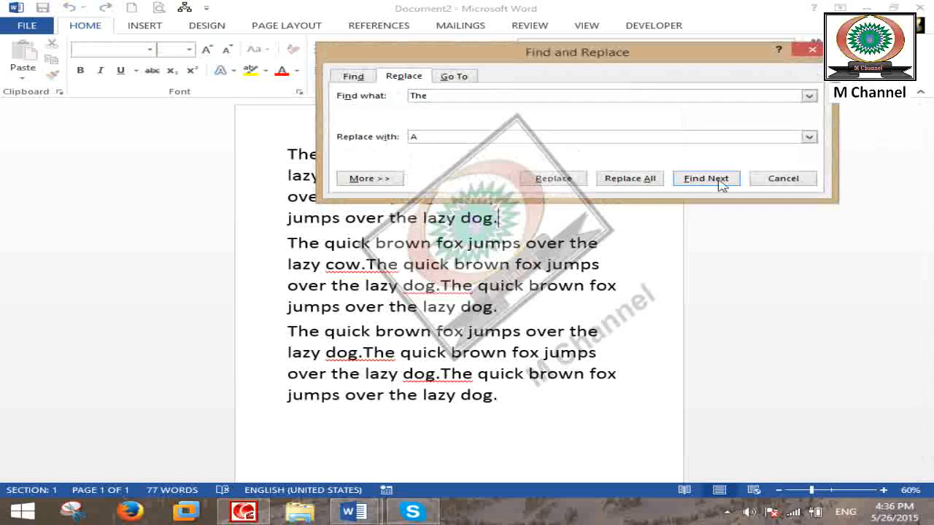
drag(475, 63, 394, 240)
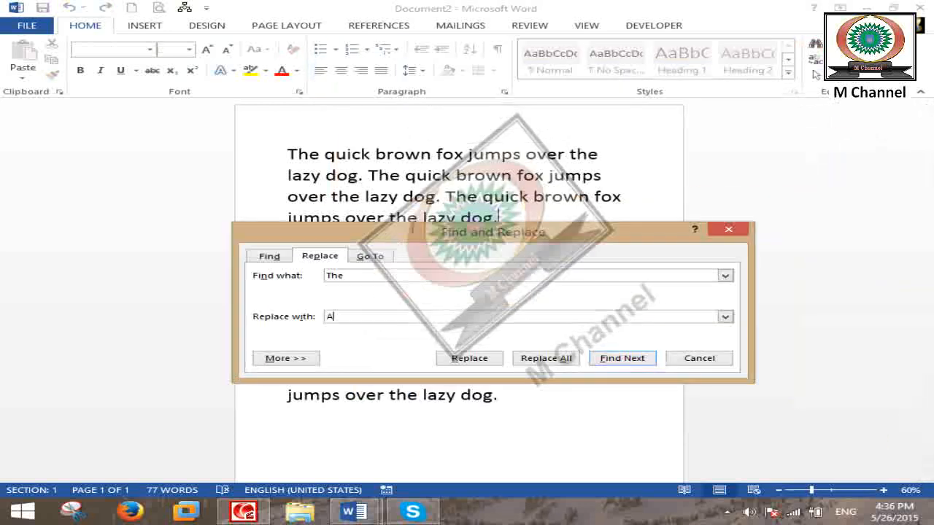
Try replacing all occurrences of The with A without case matching, and undo the replacement.
click(556, 362)
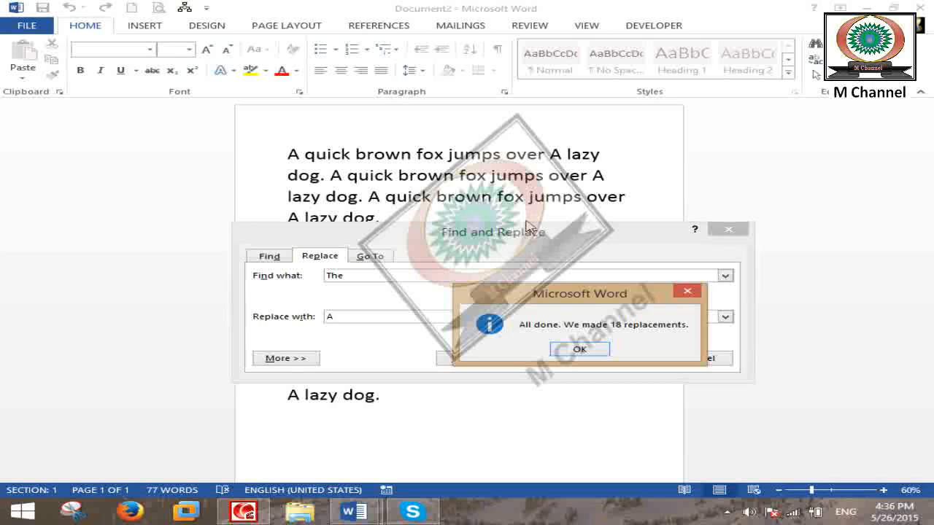
click(561, 350)
click(521, 143)
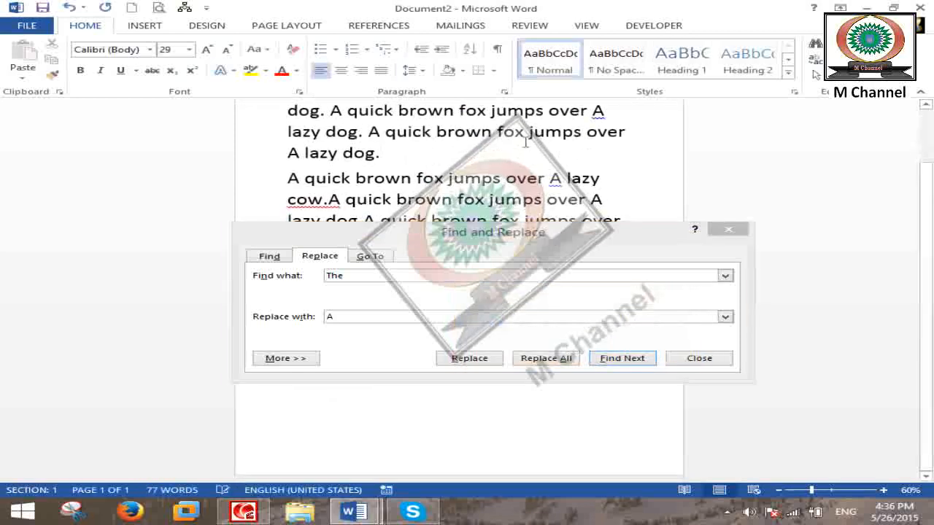
key(ctrl+z)
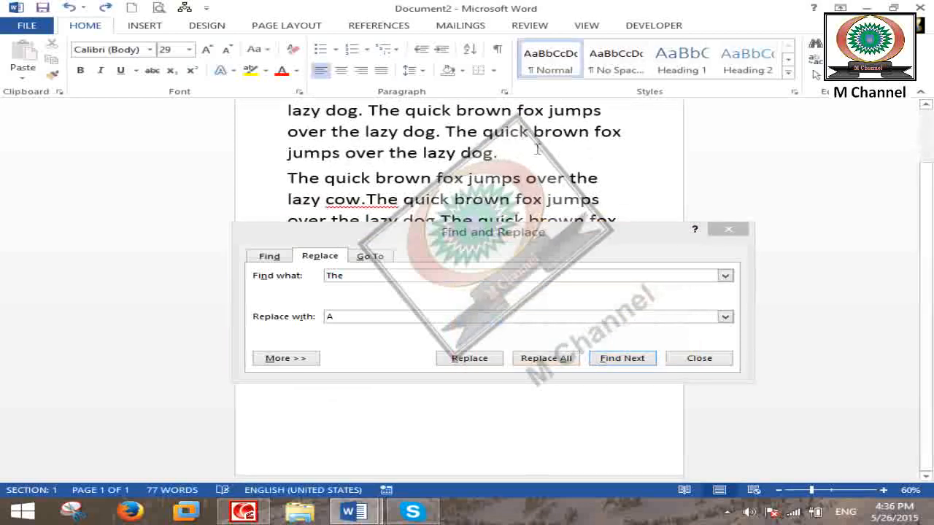
Turn on the Match case search option for the replacement of The with A.
click(303, 363)
click(314, 409)
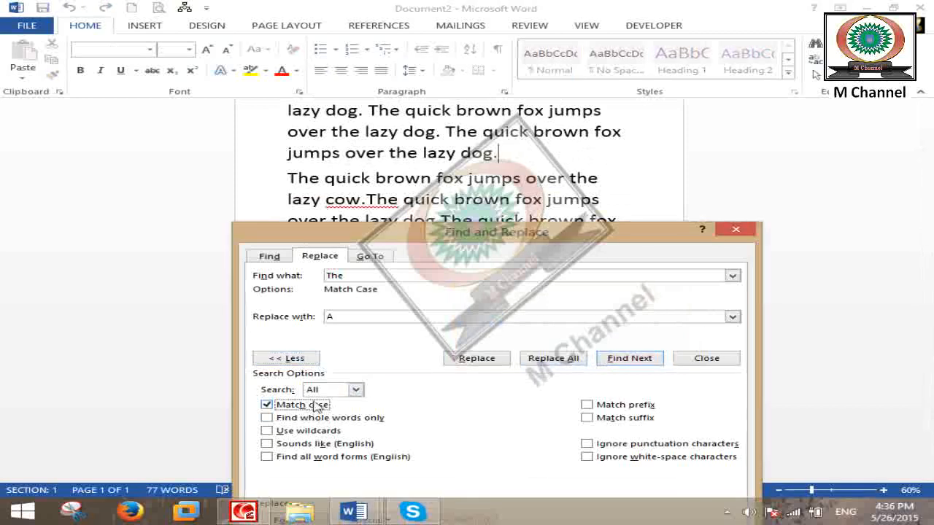
click(293, 360)
scroll(538, 177, up, 2)
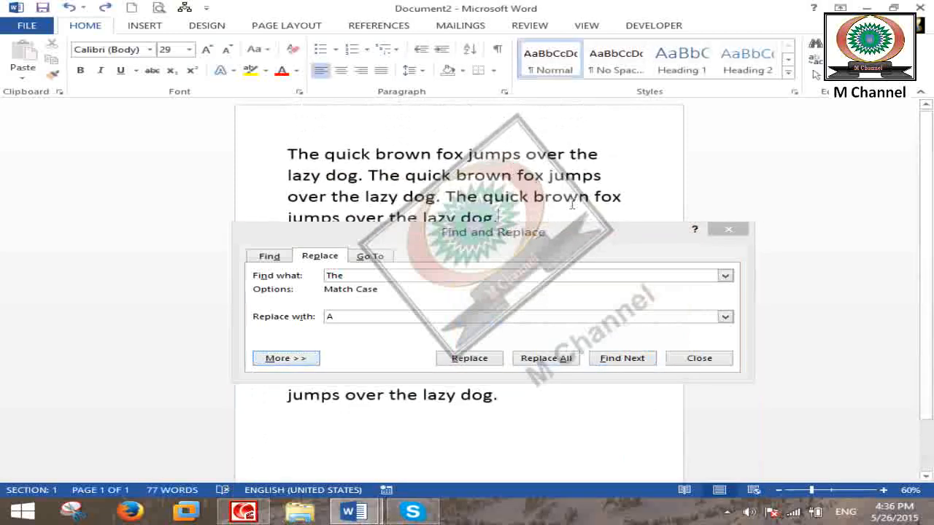
Replace all case-matching occurrences of The with A, close Find and Replace, and select the entire document text.
click(544, 361)
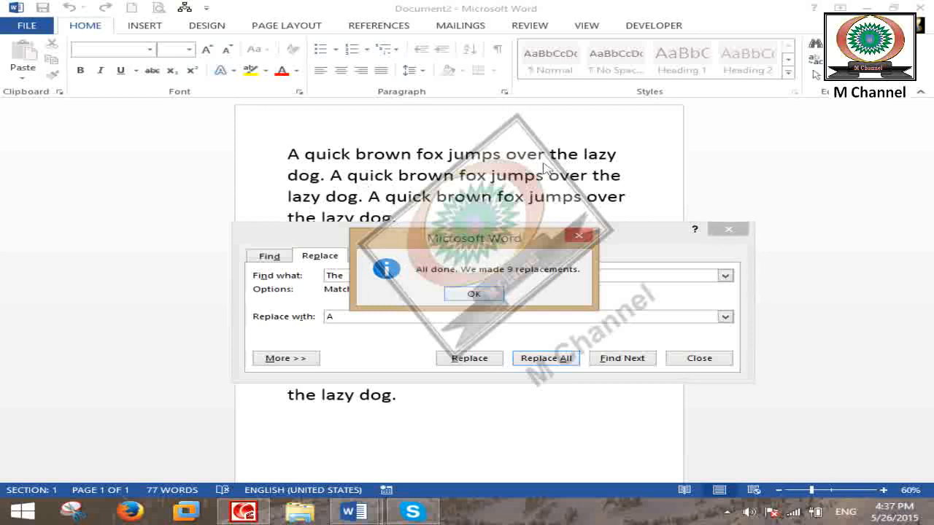
drag(467, 238, 708, 279)
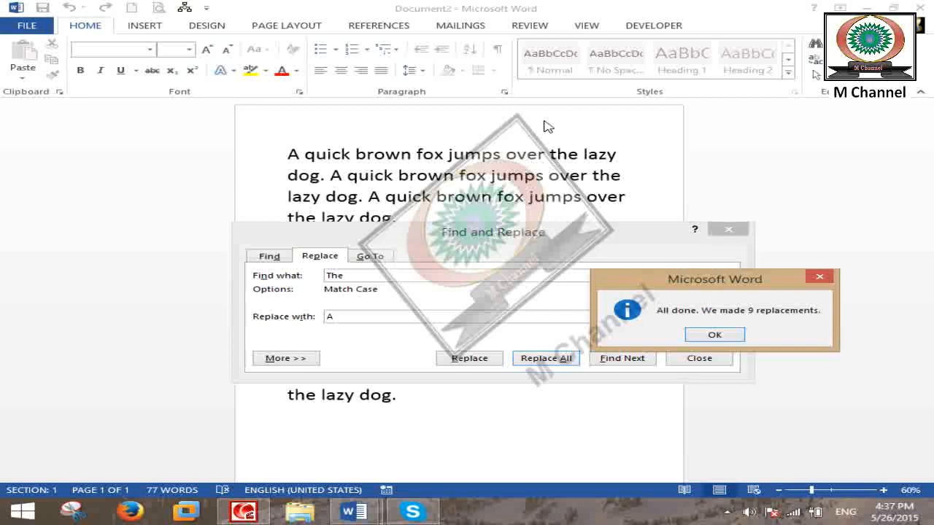
click(707, 335)
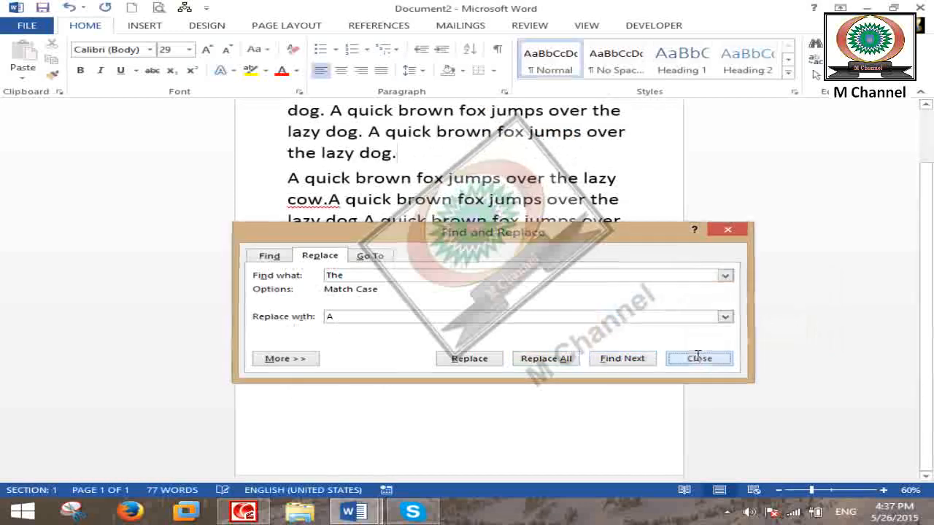
click(698, 357)
key(ctrl+a)
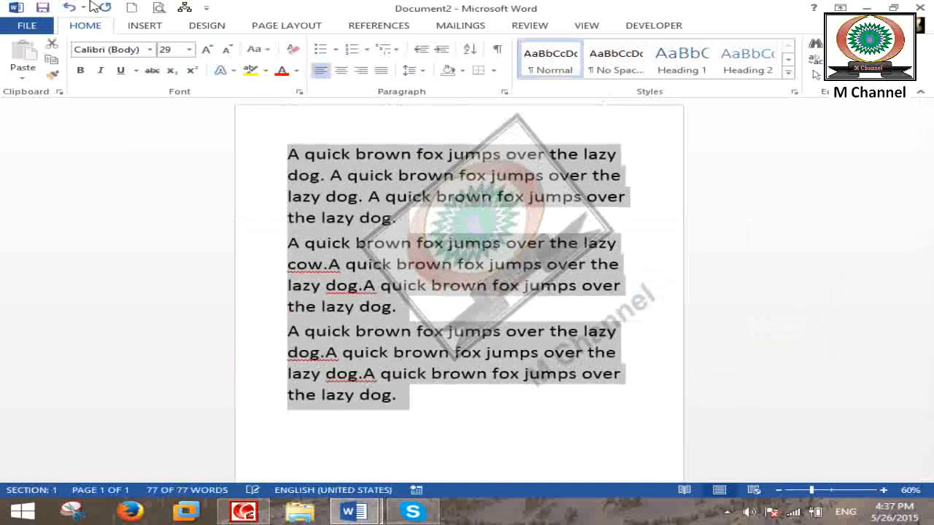
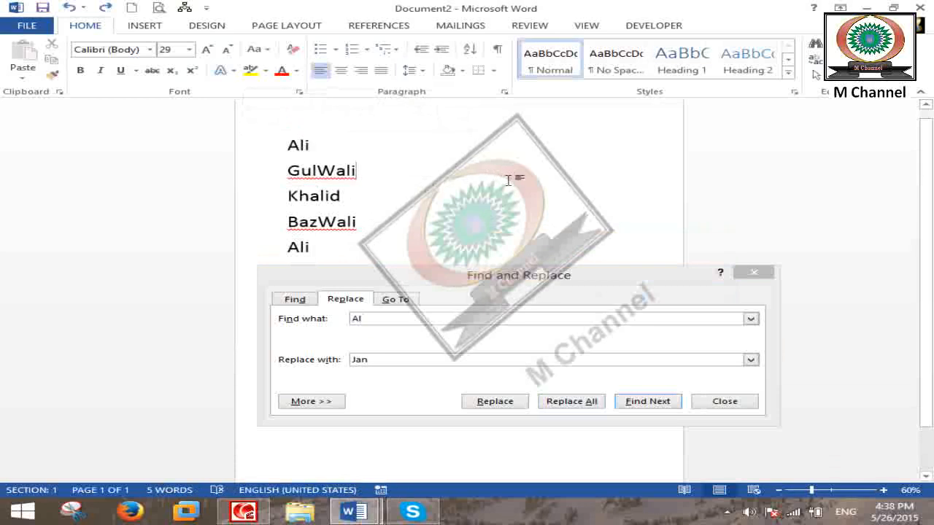
Expand the replacement's search options and enable Find whole words only, keeping the list of names in view.
click(291, 401)
drag(475, 277, 595, 126)
click(467, 311)
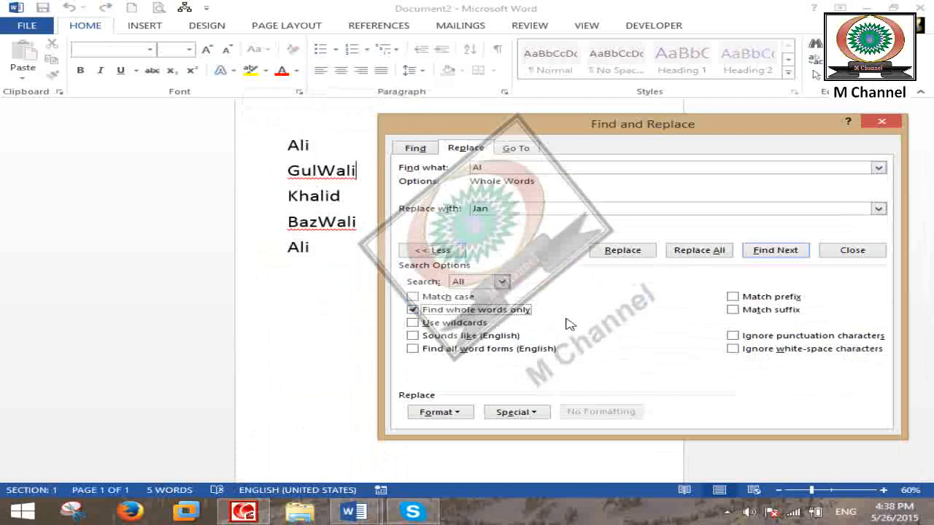
Collapse the search options and try replacing all whole-word matches of the incomplete two-letter search term.
click(436, 250)
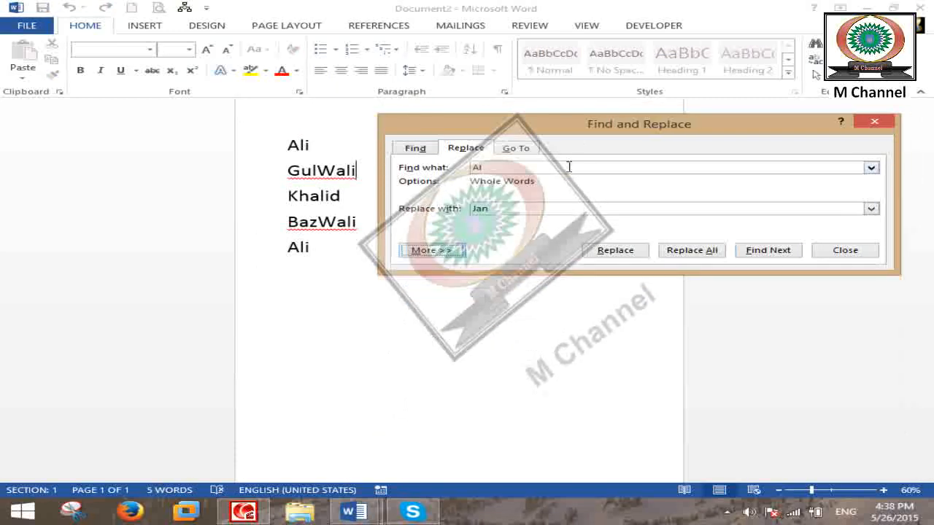
click(436, 251)
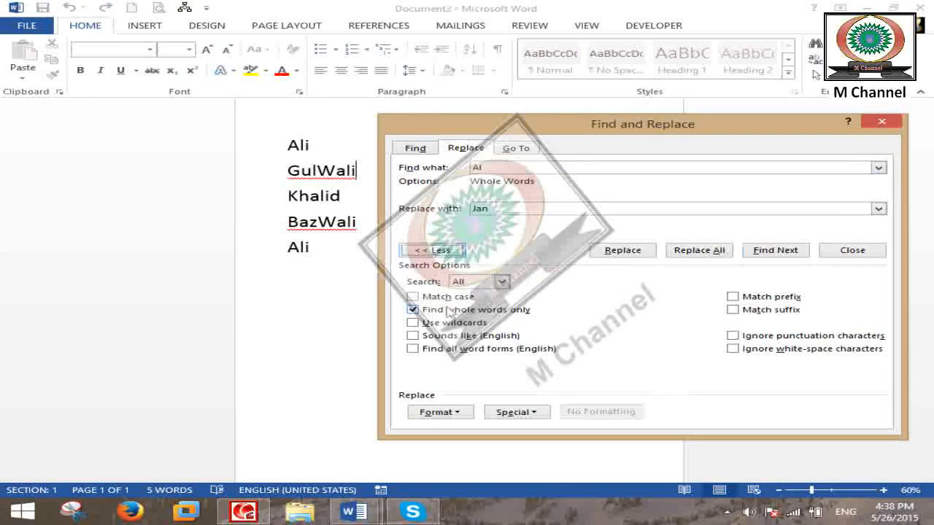
click(434, 250)
drag(522, 123, 551, 148)
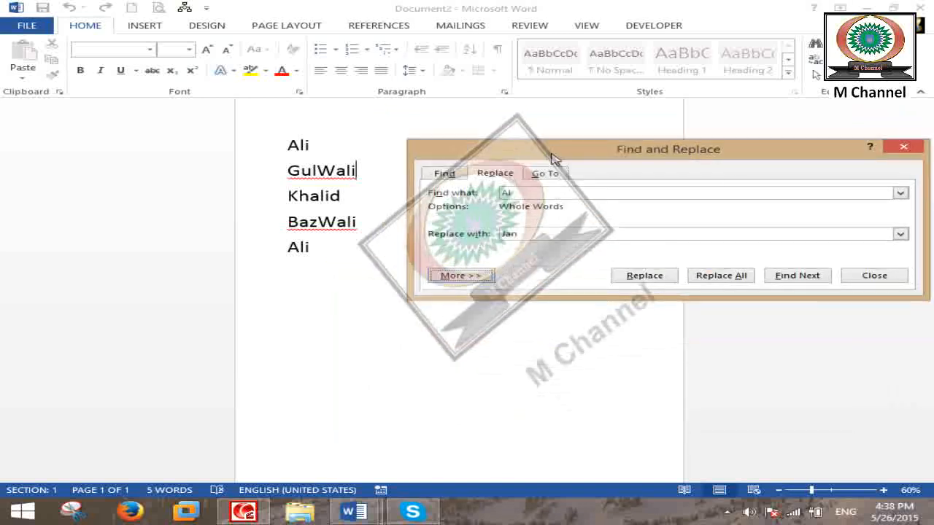
click(721, 276)
click(475, 294)
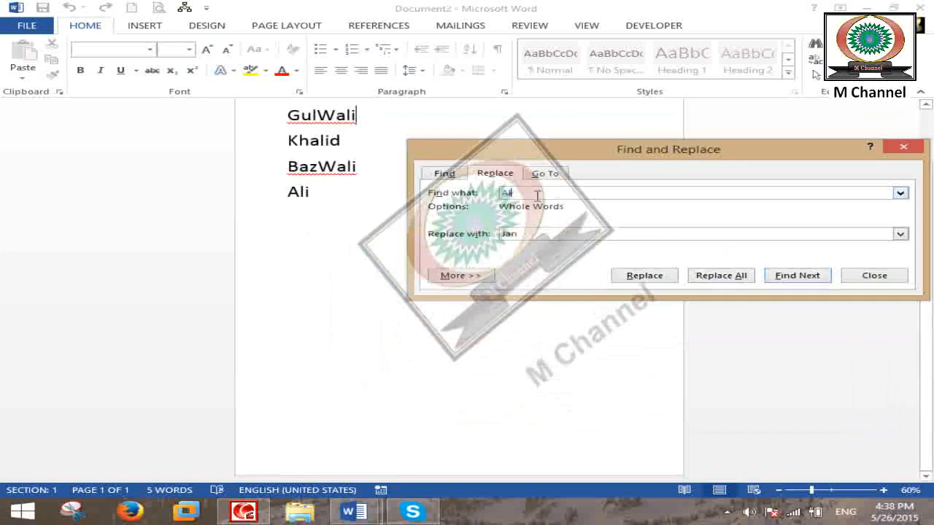
Complete the search term to the full first name on the list's first line and replace all its whole-word occurrences.
click(537, 195)
text(i)
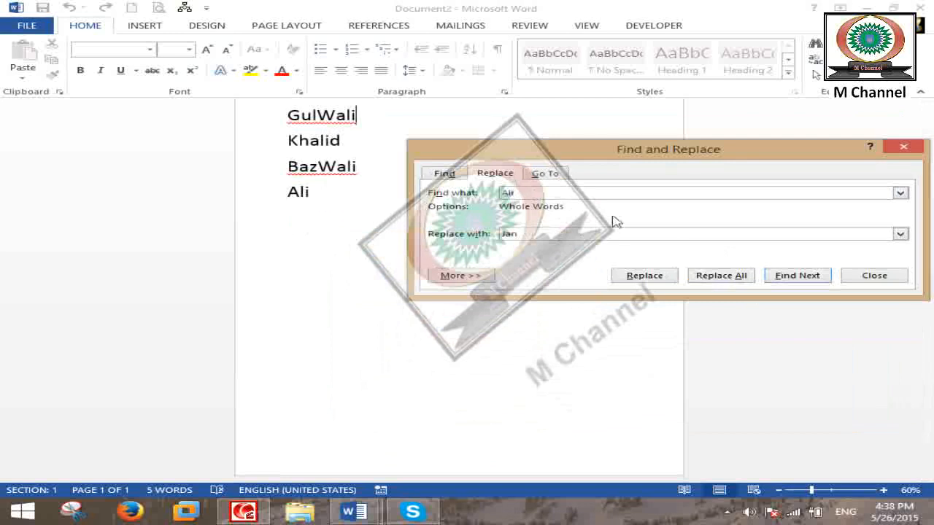
click(721, 276)
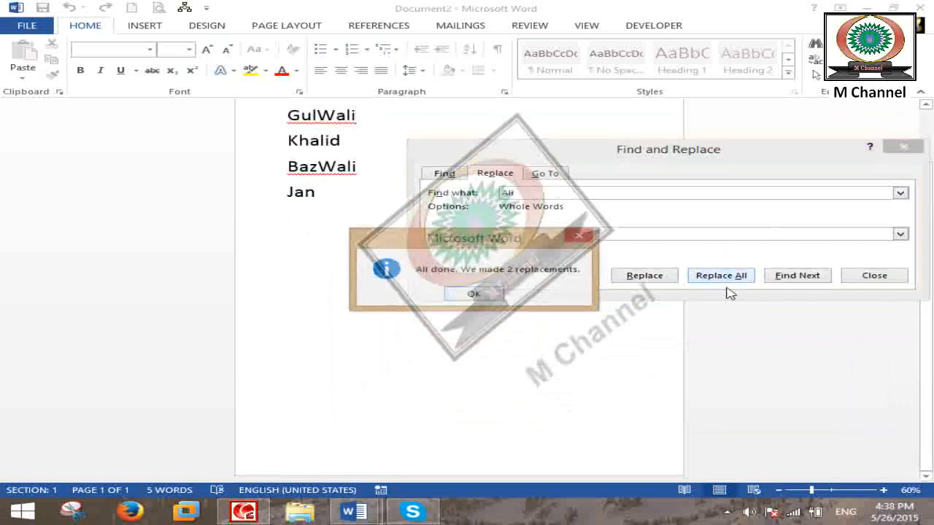
click(481, 294)
Check the replaced first and last entries against the three middle names, and close Find and Replace.
drag(509, 153, 407, 319)
click(431, 229)
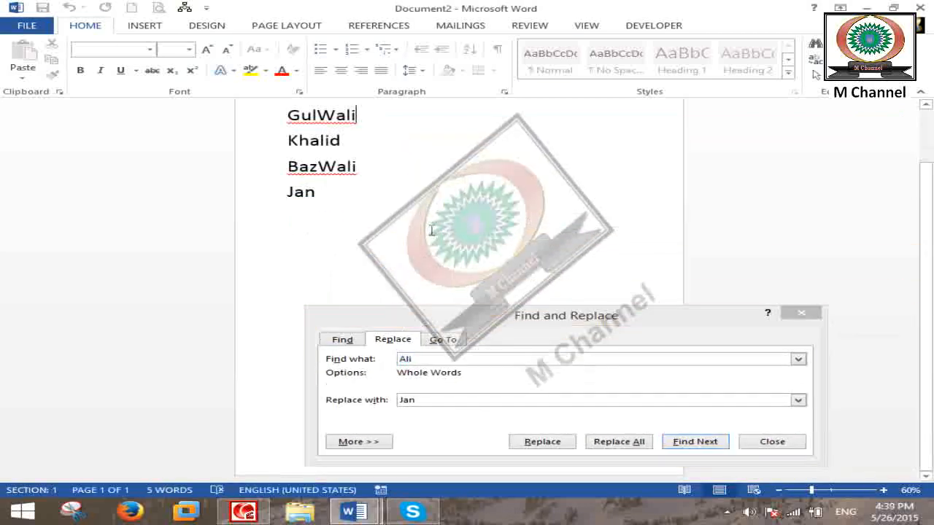
scroll(446, 229, up, 1)
scroll(448, 229, up, 1)
click(309, 154)
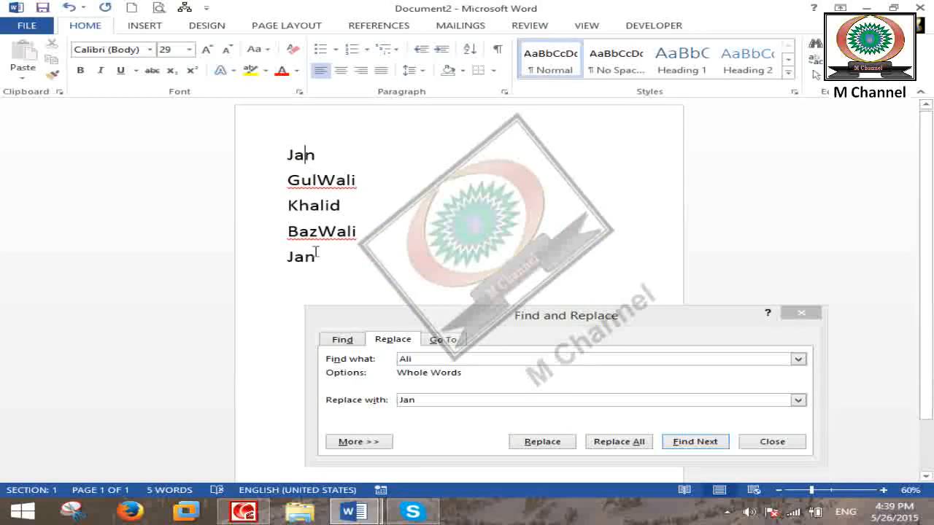
drag(417, 235, 246, 183)
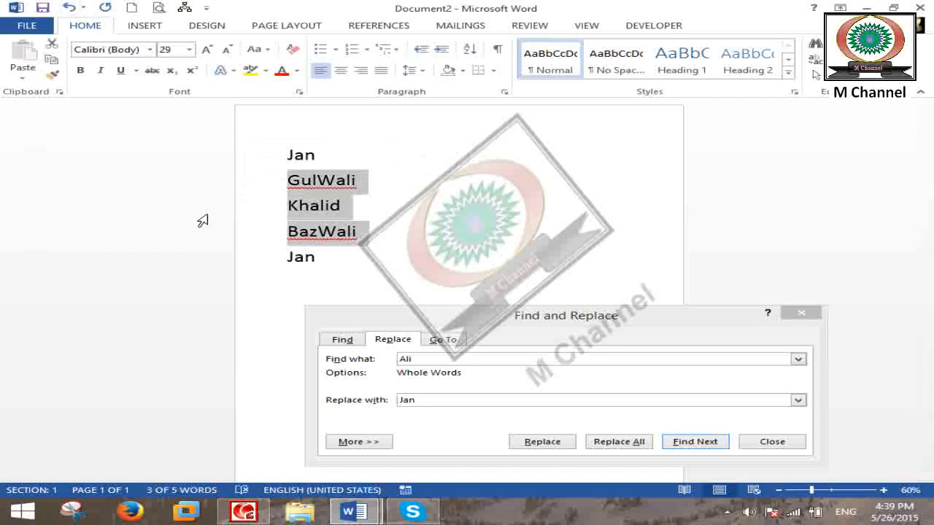
drag(489, 321, 506, 206)
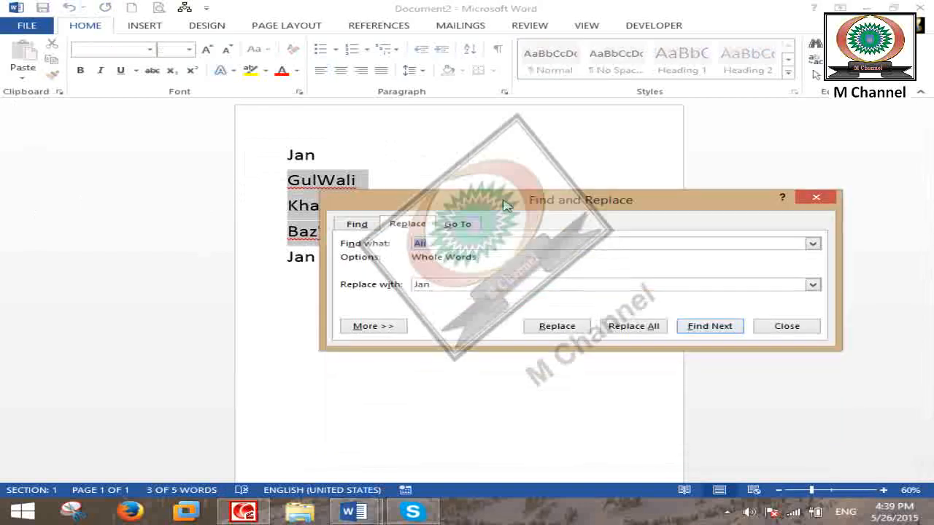
click(792, 332)
click(471, 328)
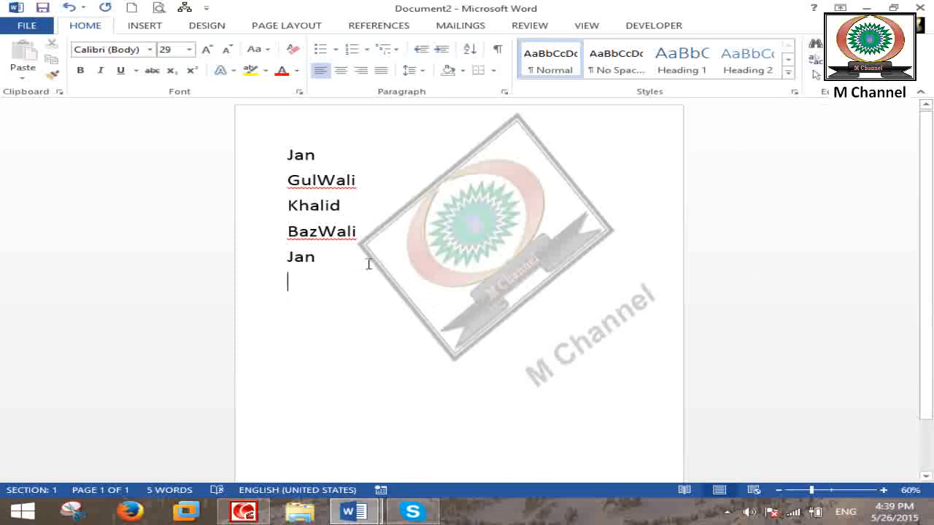
Replace the whole list of names with sample paragraphs generated by =rand.old().
drag(416, 282, 177, 114)
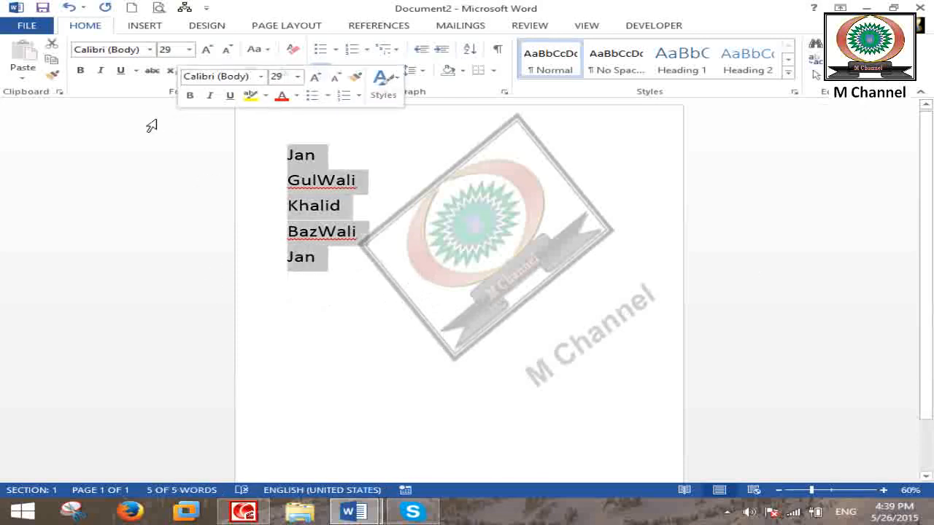
text(=ran)
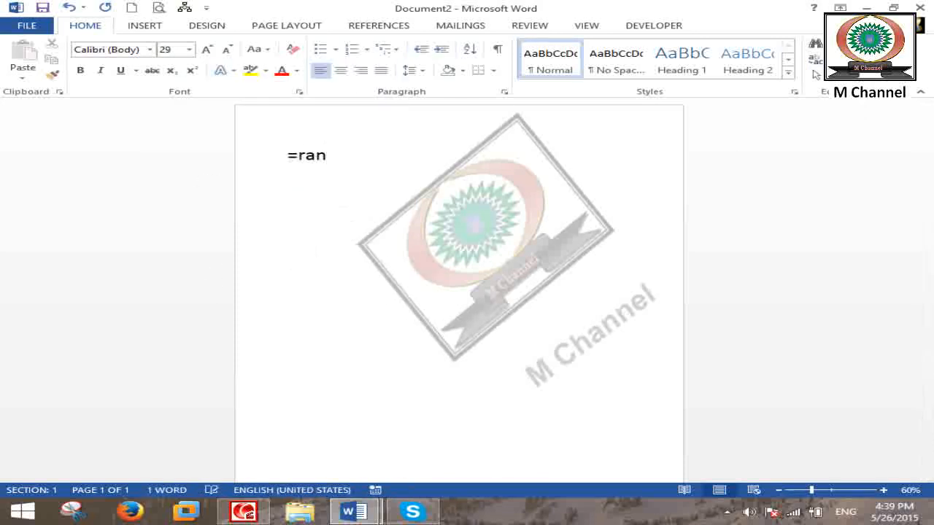
text(d.old())
key(Return)
key(ctrl+a)
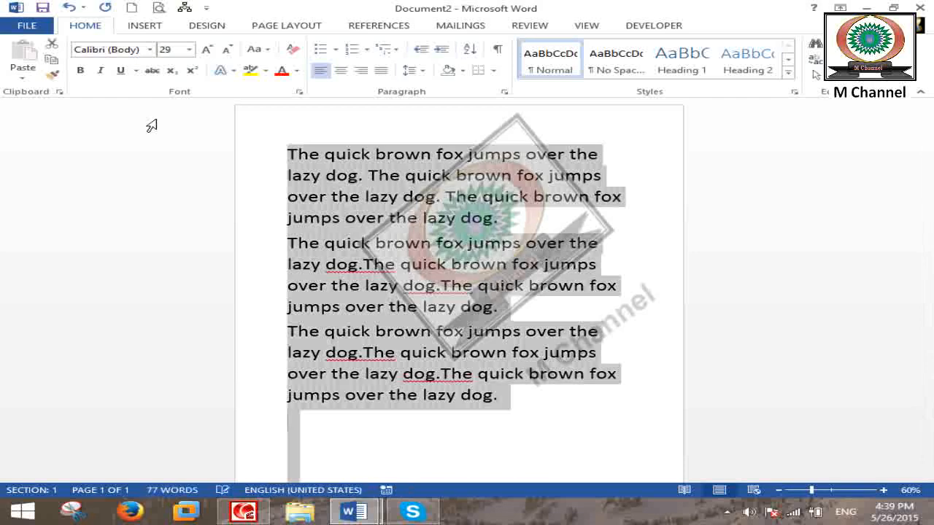
click(667, 372)
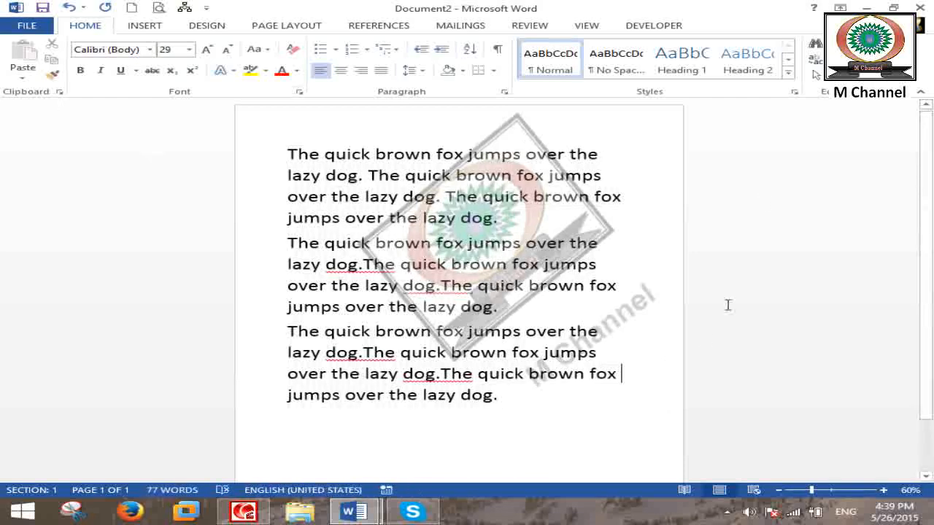
Search the document for dog and compare the headings, pages and results views.
click(813, 45)
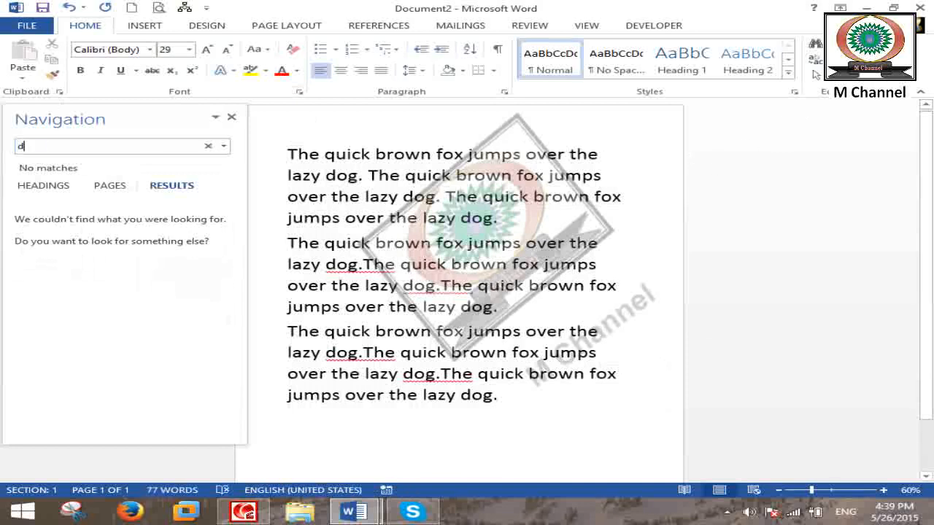
text(dog)
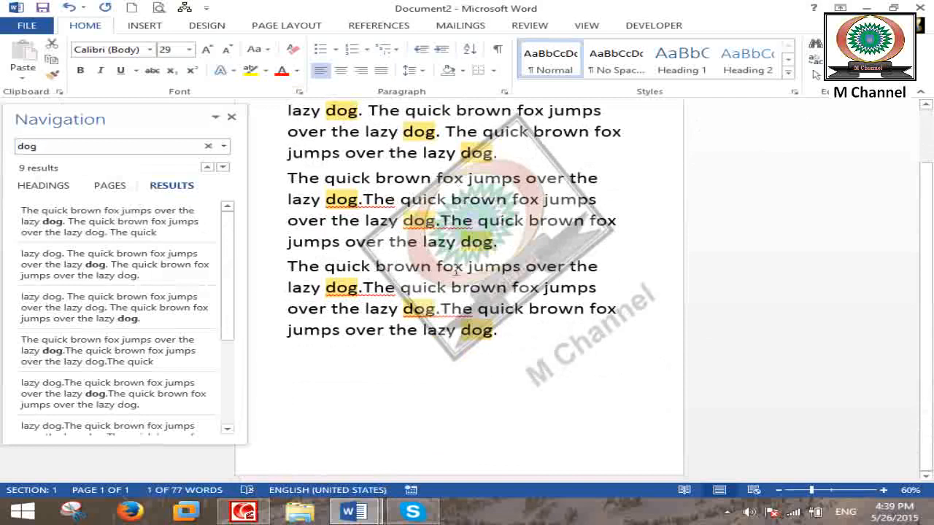
click(43, 186)
click(111, 188)
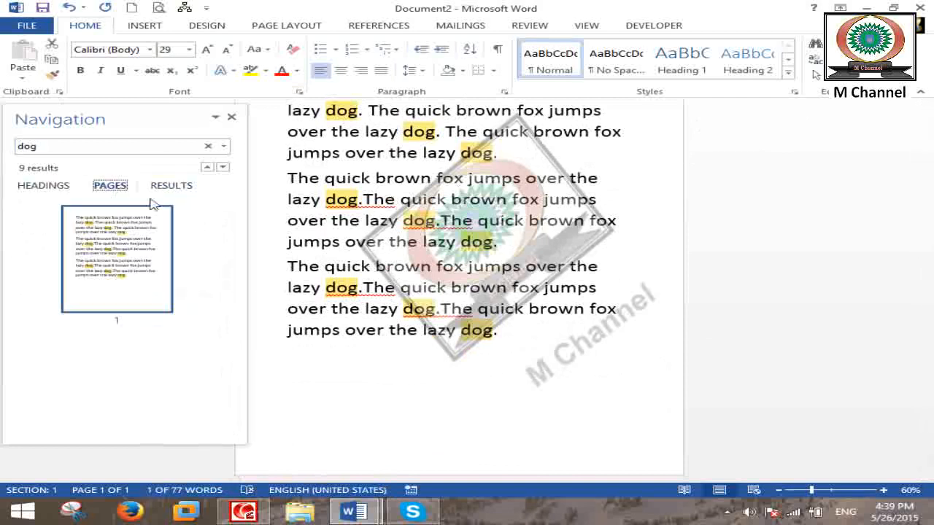
click(168, 188)
Go through the found occurrences of dog one by one to the last result, and close the Navigation pane.
click(76, 239)
click(84, 266)
click(82, 306)
click(83, 346)
click(86, 390)
click(91, 428)
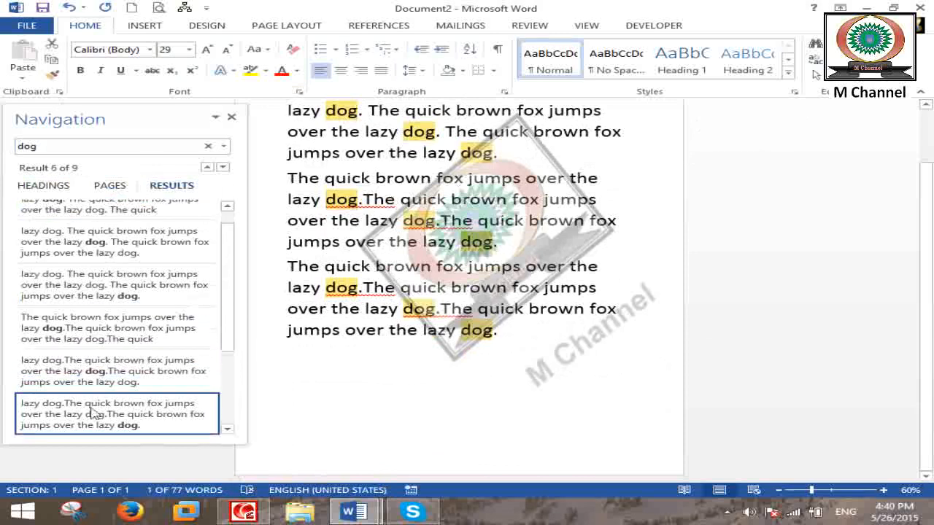
scroll(202, 338, down, 2)
click(211, 329)
click(102, 365)
click(97, 414)
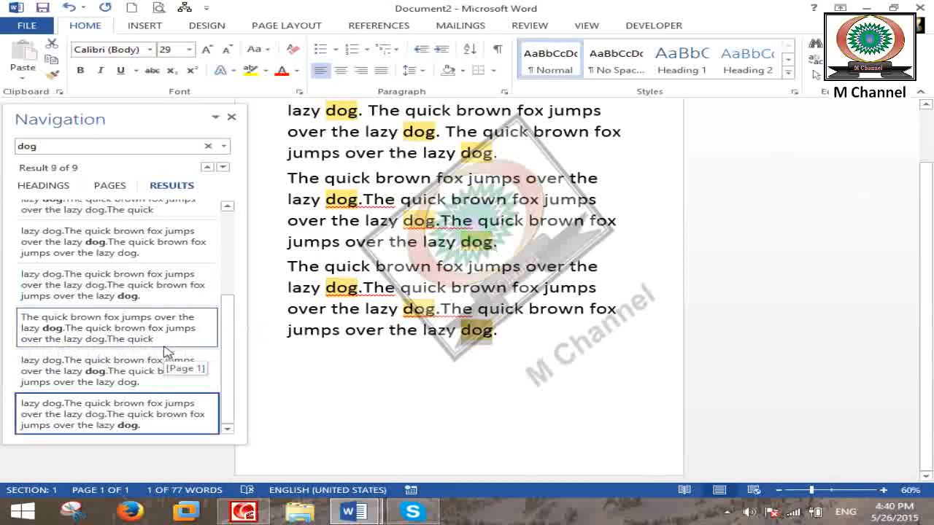
click(229, 118)
click(611, 343)
scroll(606, 328, up, 2)
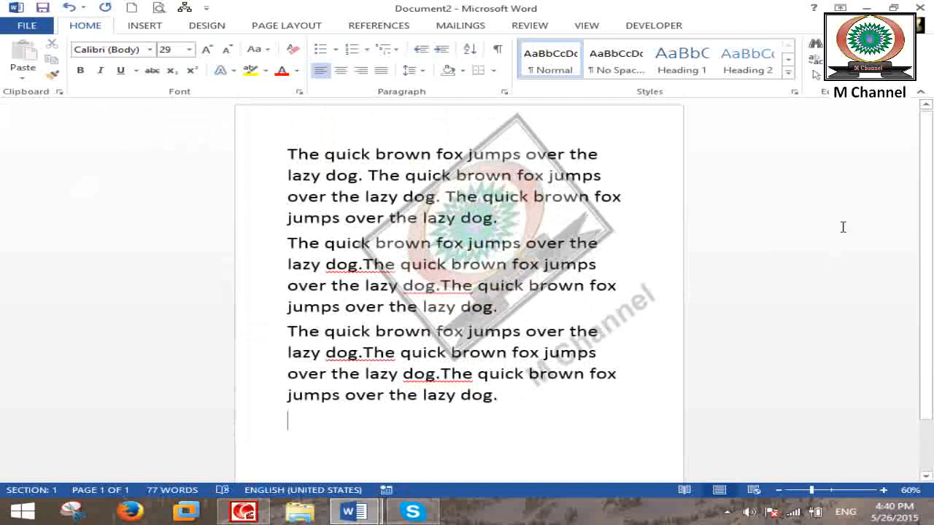
Use Advanced Find to step through several occurrences of dog, keeping the sample text in view.
click(823, 44)
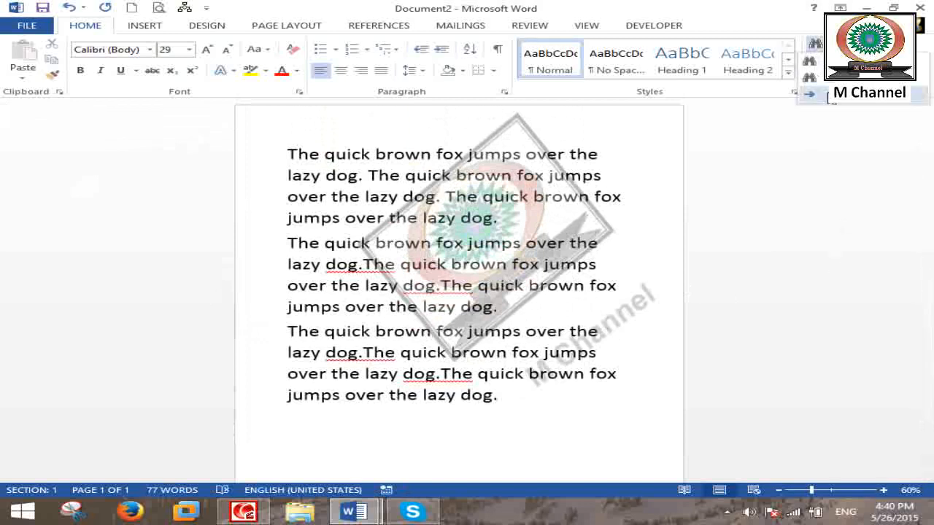
click(825, 77)
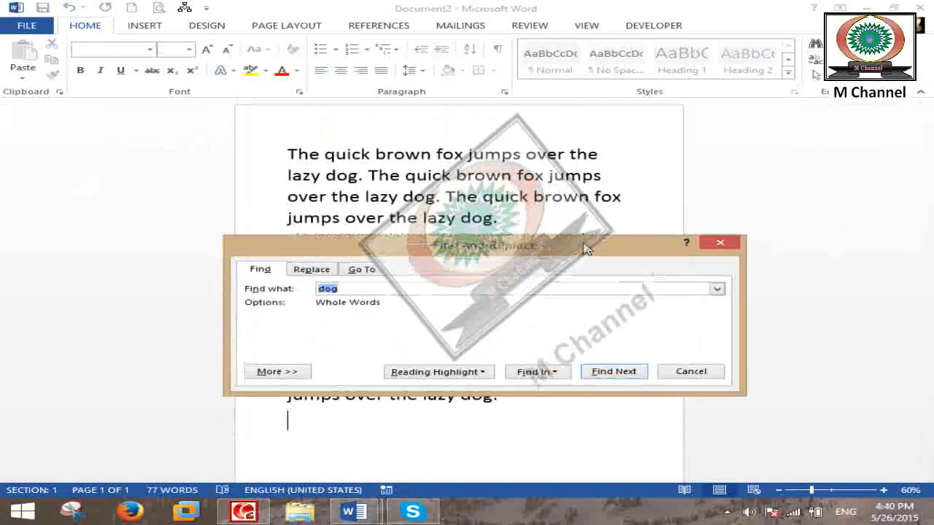
drag(585, 249, 613, 48)
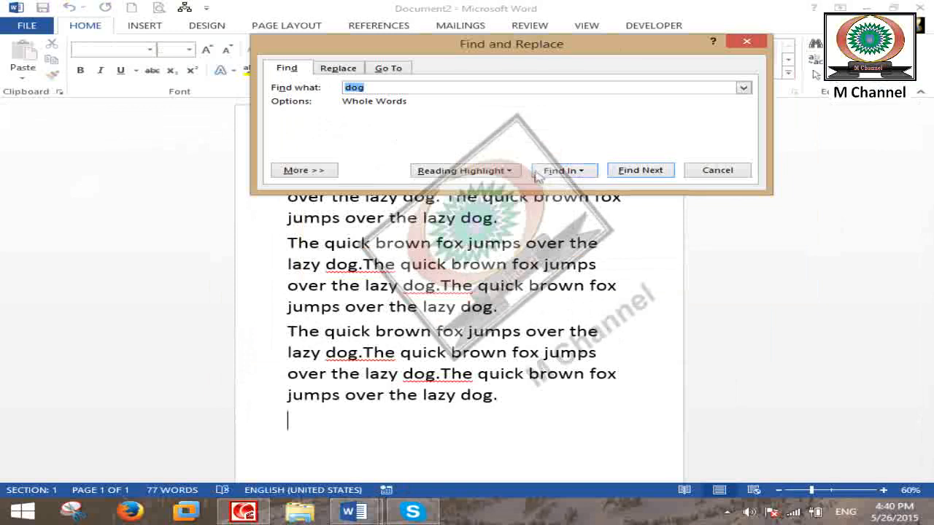
click(642, 170)
click(636, 139)
click(636, 138)
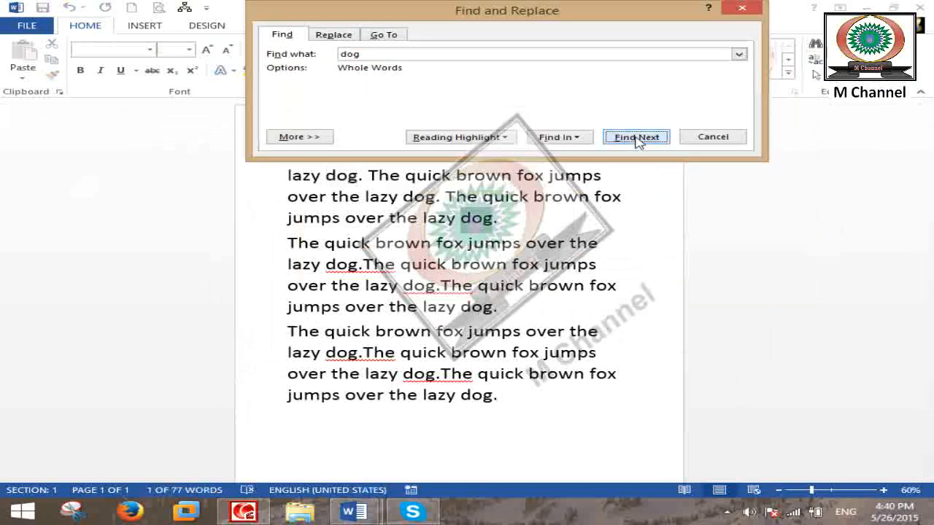
click(638, 142)
click(639, 143)
click(639, 143)
click(560, 308)
click(556, 310)
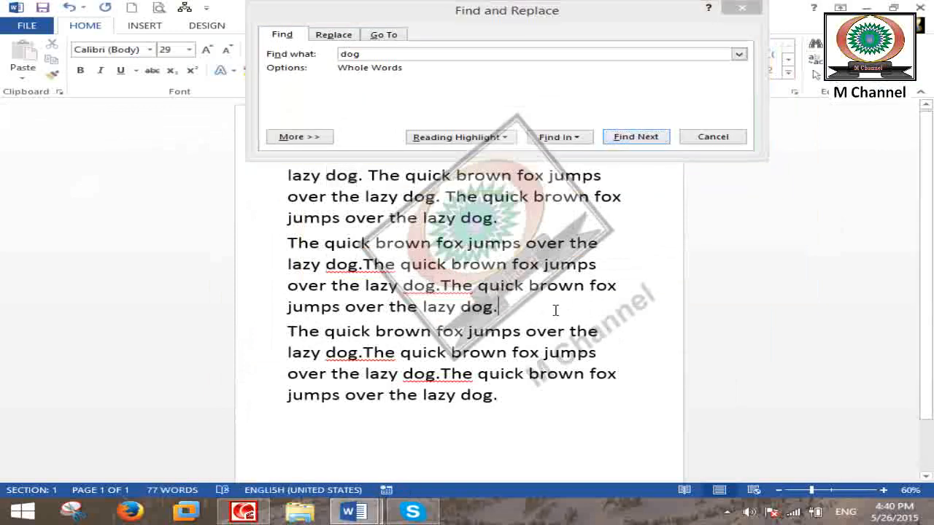
Find all occurrences of dog in the main document at once, close Find and Replace, and clear the selection.
click(559, 137)
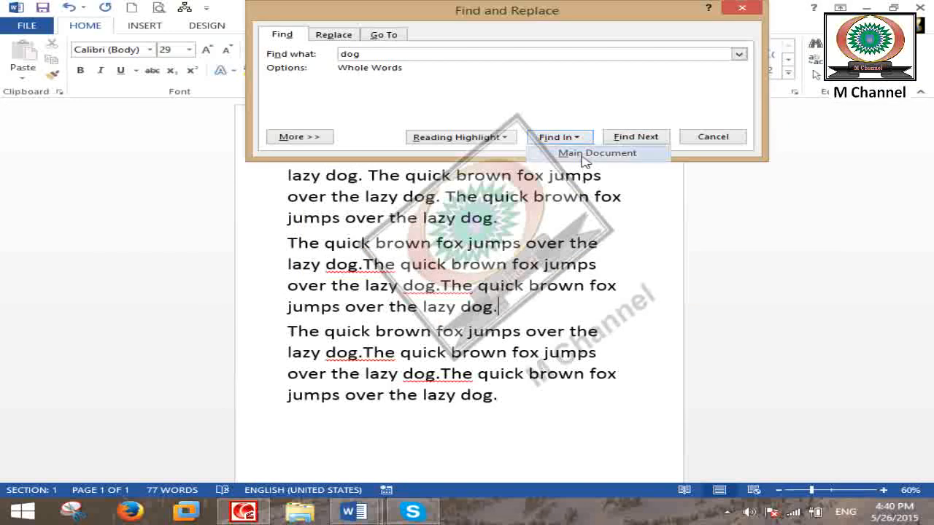
click(589, 151)
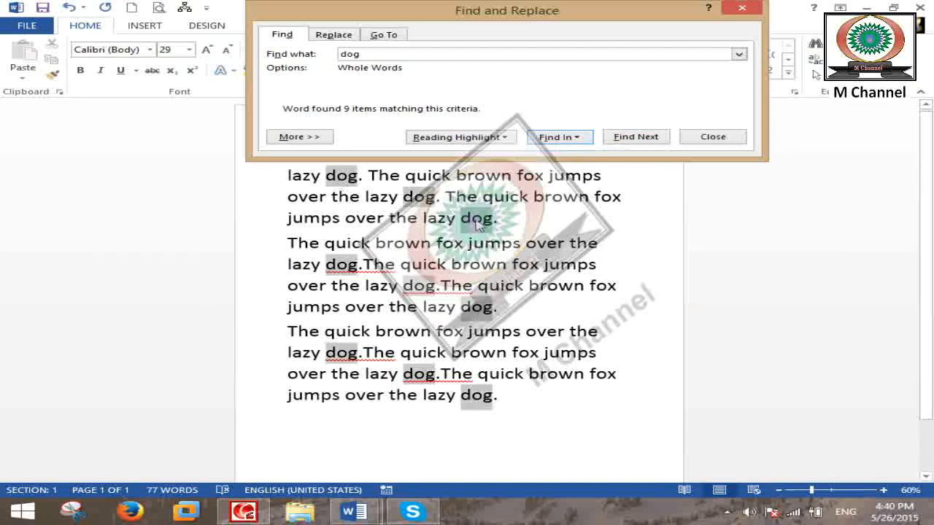
click(715, 137)
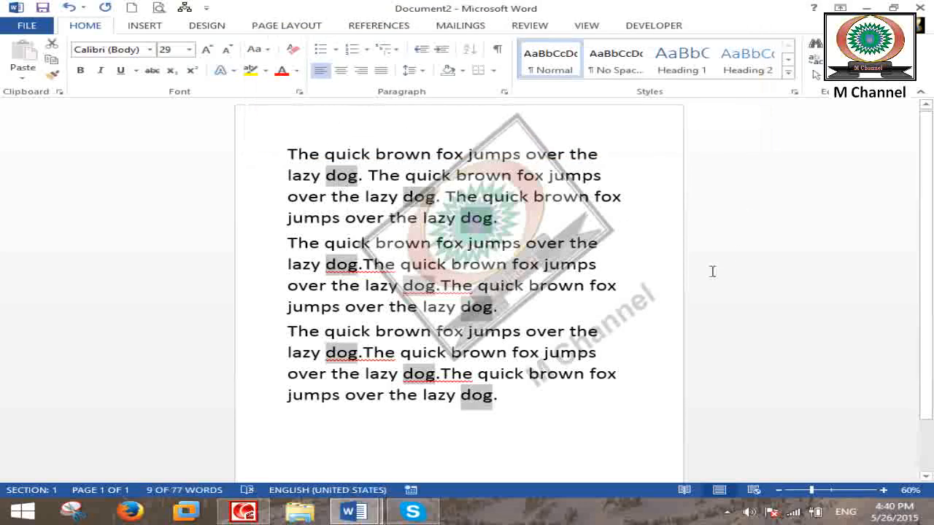
drag(552, 210, 556, 207)
click(581, 274)
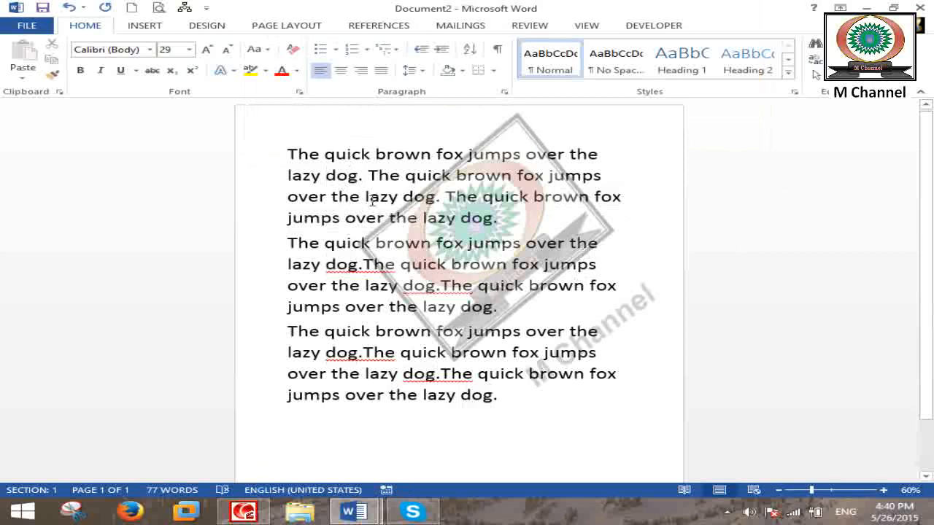
Highlight the second and third dog in the first paragraph in yellow, and undo both highlights.
double_click(413, 196)
click(250, 70)
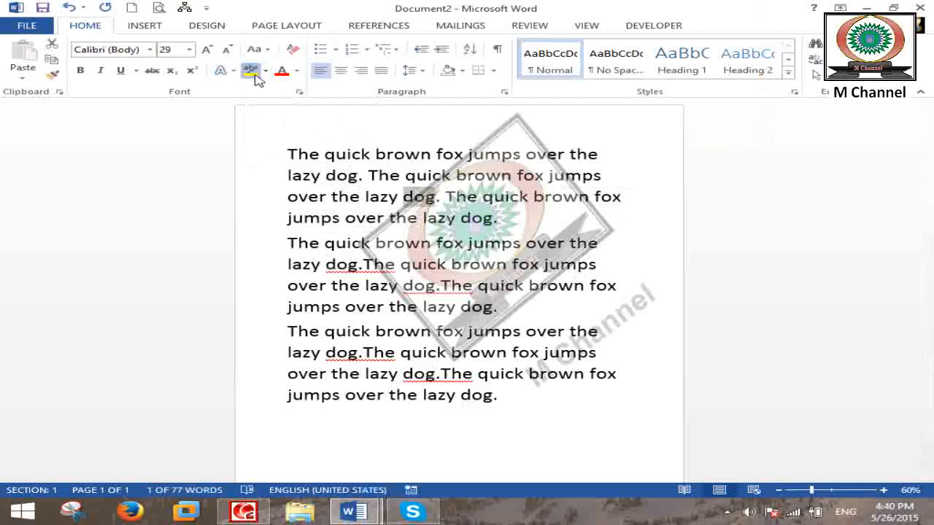
click(418, 226)
double_click(476, 217)
click(250, 70)
click(493, 219)
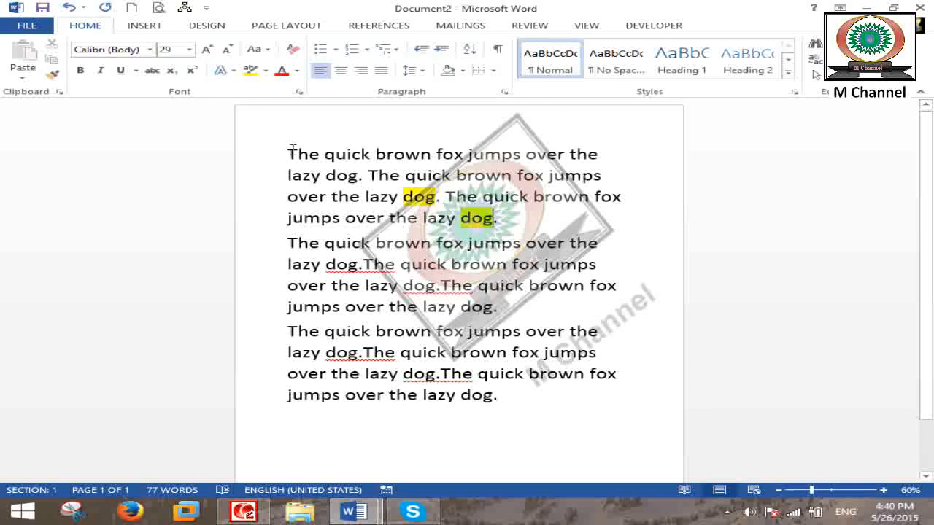
key(ctrl+z)
key(ctrl+z)
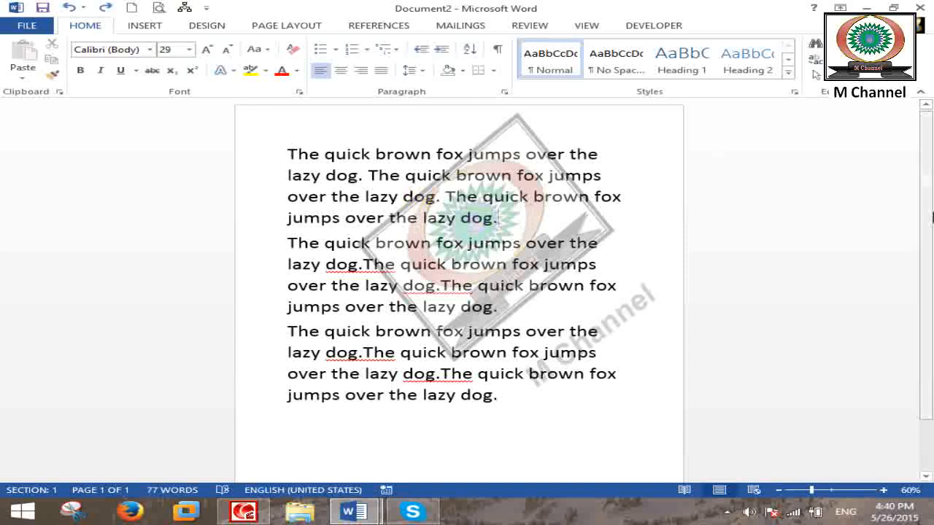
Show the search results for dog again and close the Navigation pane.
click(814, 43)
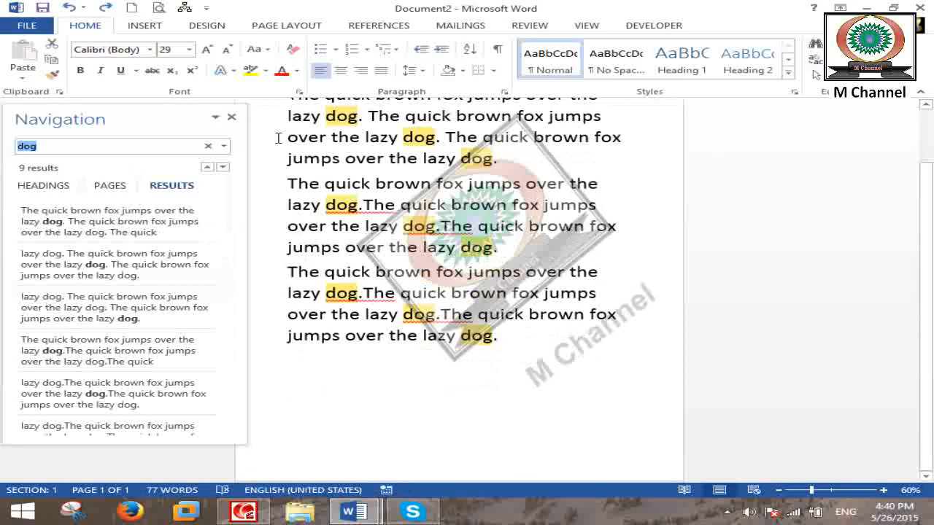
click(231, 119)
scroll(552, 168, up, 3)
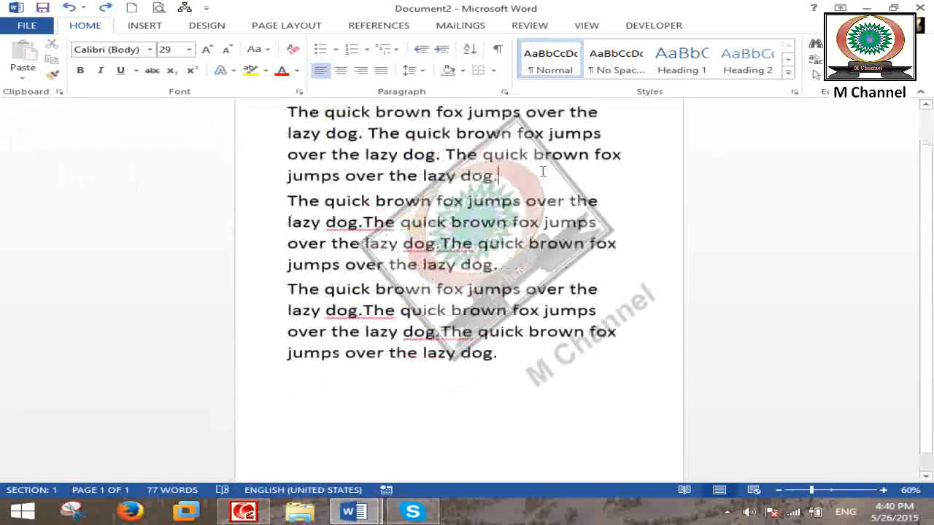
Use Advanced Find's Reading Highlight to highlight all occurrences of dog, and close Find and Replace.
click(846, 44)
click(824, 77)
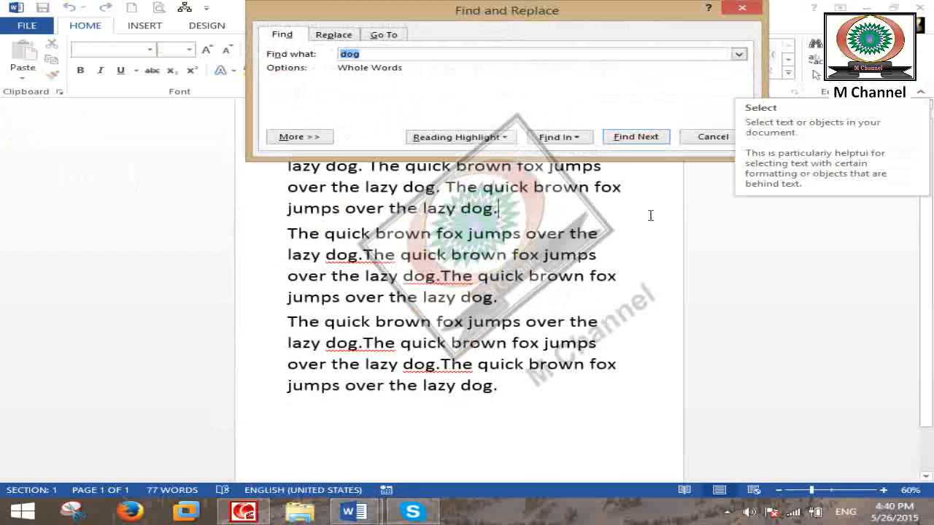
click(458, 137)
click(472, 155)
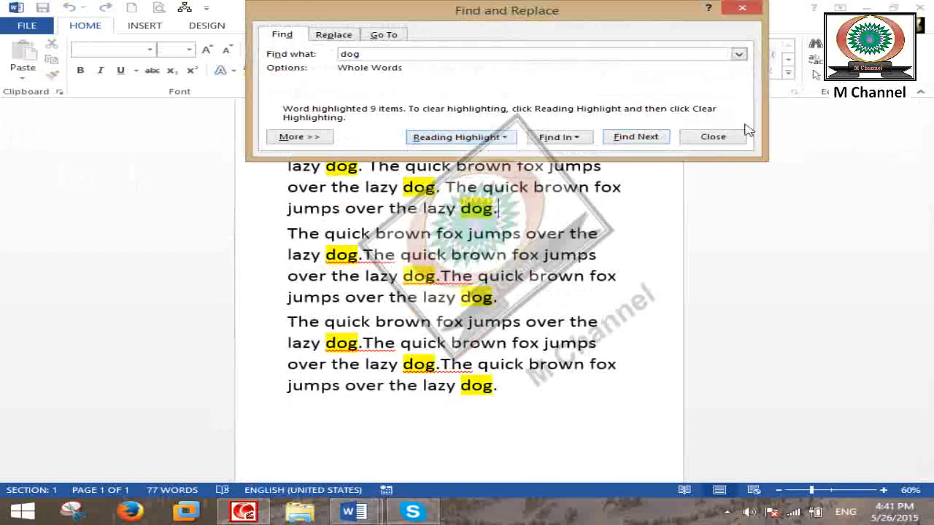
click(720, 137)
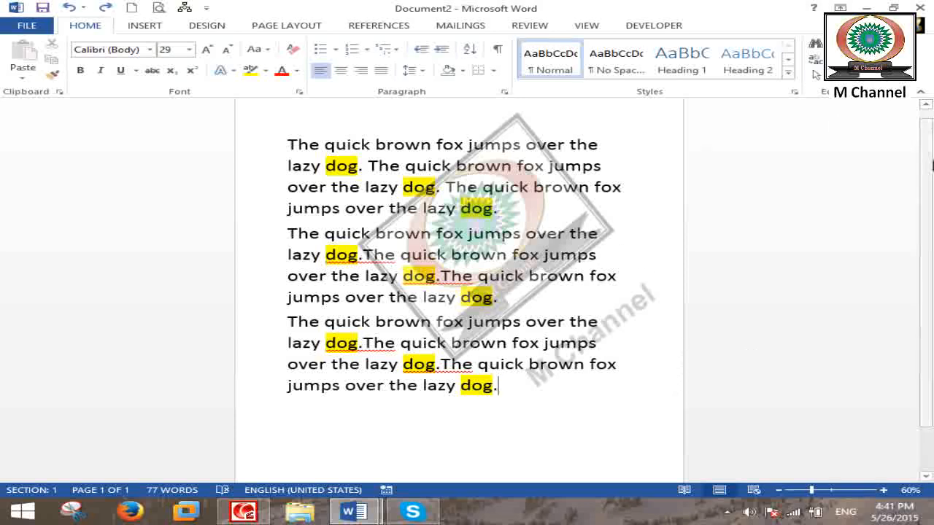
Reopen Advanced Find, check the Reading Highlight options for dog, and close the dialog without highlighting anything.
click(851, 43)
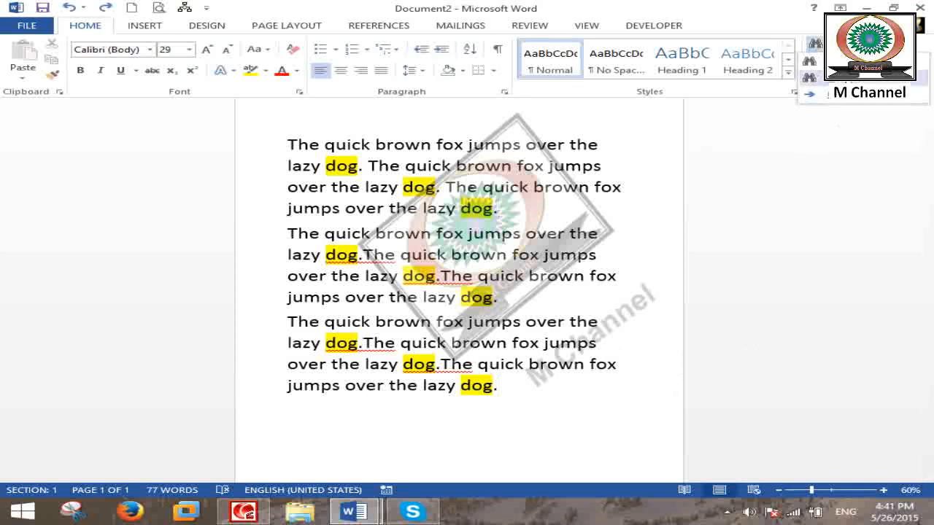
click(817, 78)
click(501, 137)
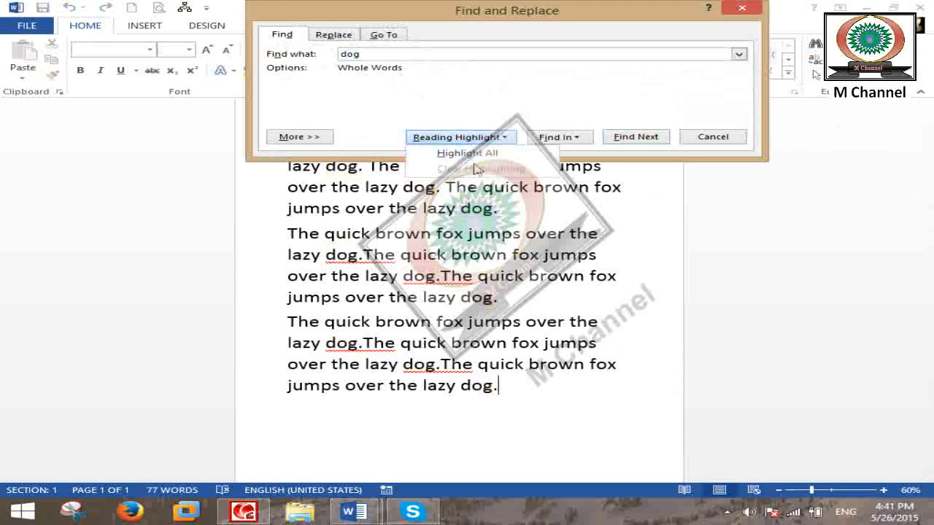
click(575, 227)
click(712, 136)
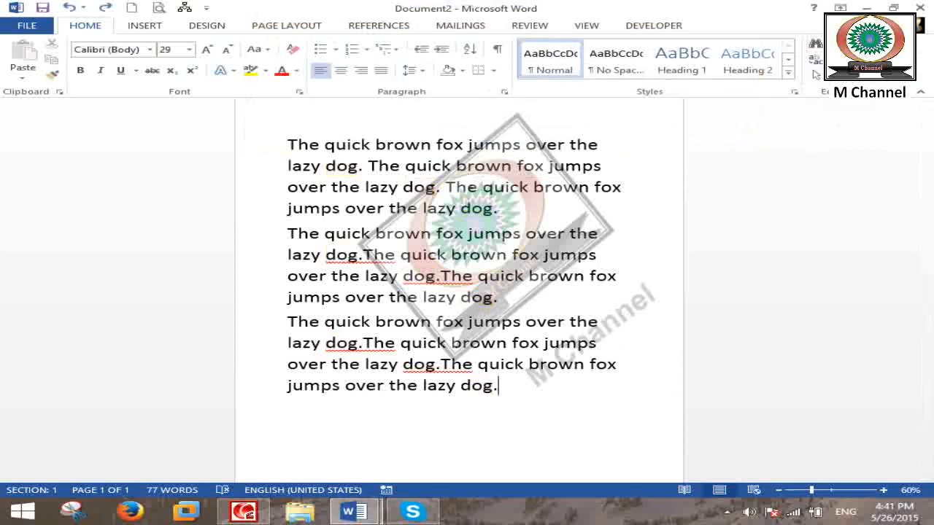
Apply Reading Highlight to every dog in the text again and close the dialog.
click(815, 43)
click(820, 77)
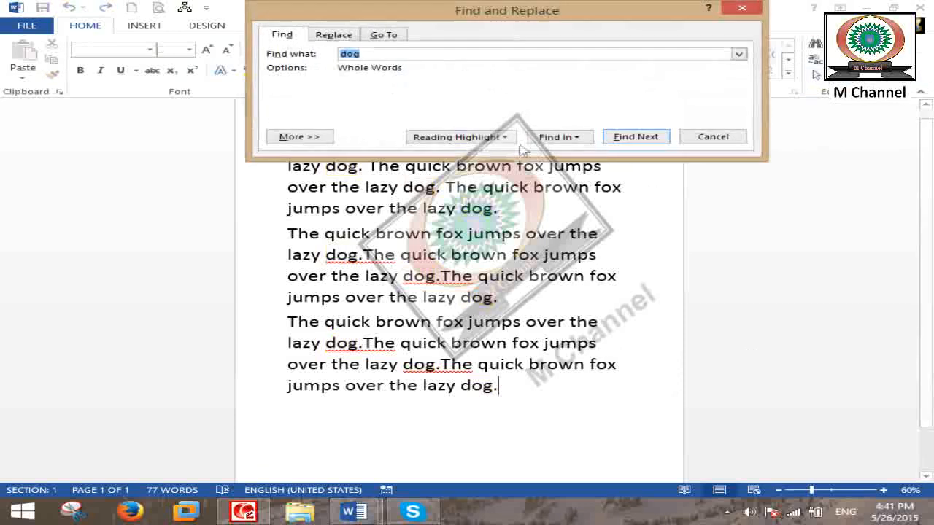
click(459, 136)
click(467, 153)
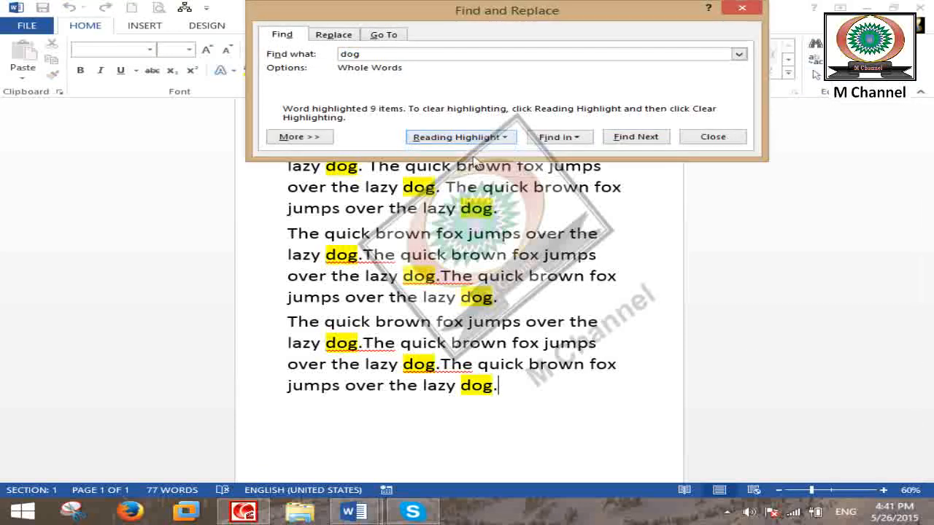
click(701, 137)
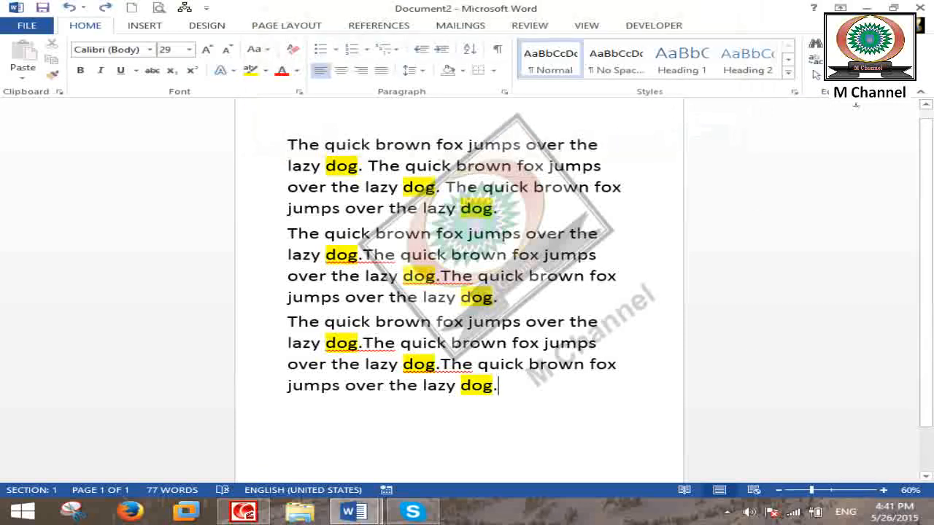
Reopen Advanced Find twice to examine the Highlight All and Clear Highlighting options, closing the dialog each time.
click(848, 44)
click(829, 77)
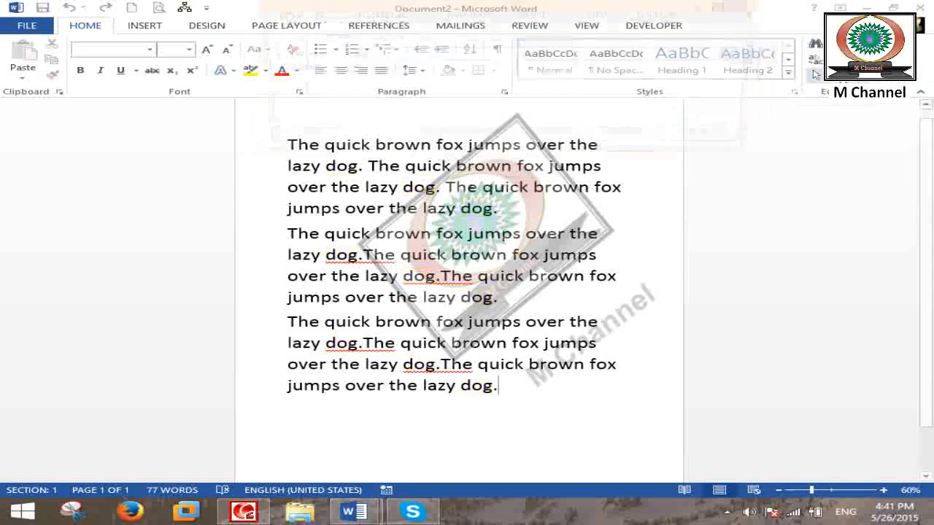
click(500, 139)
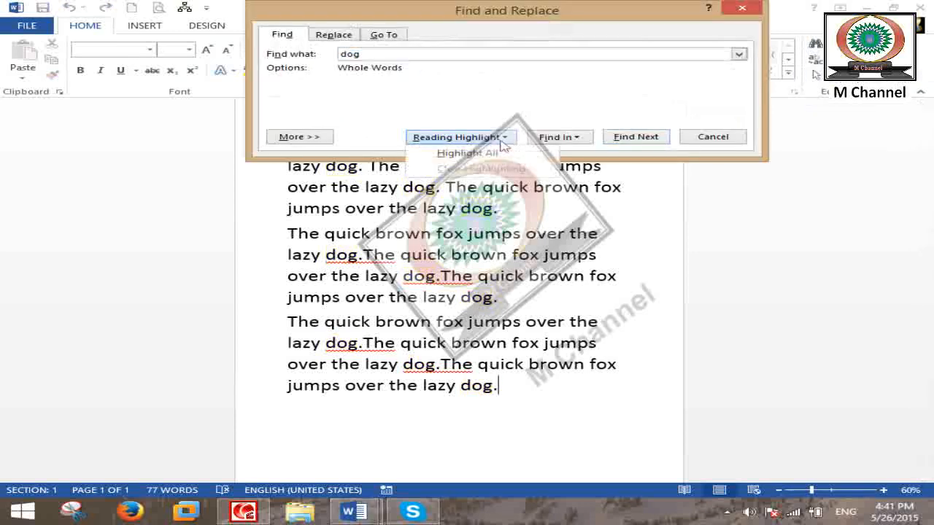
click(704, 137)
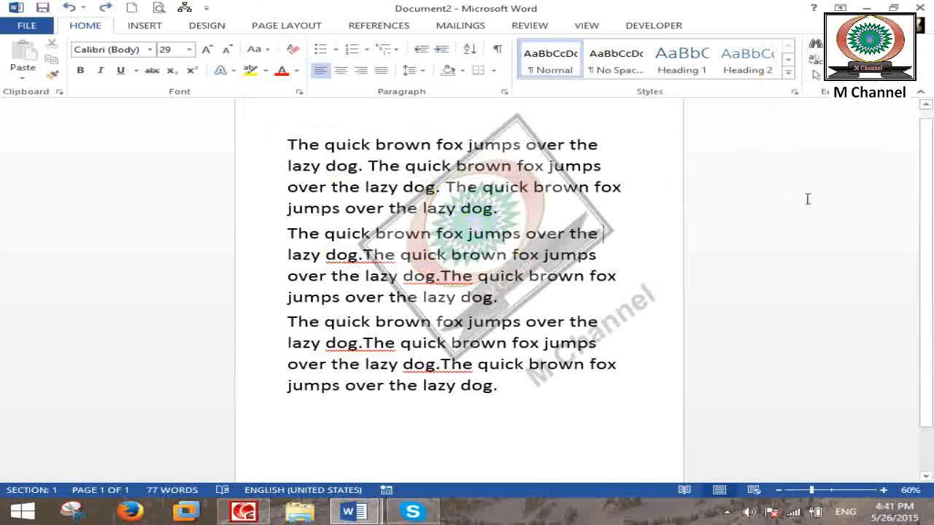
click(851, 43)
click(839, 77)
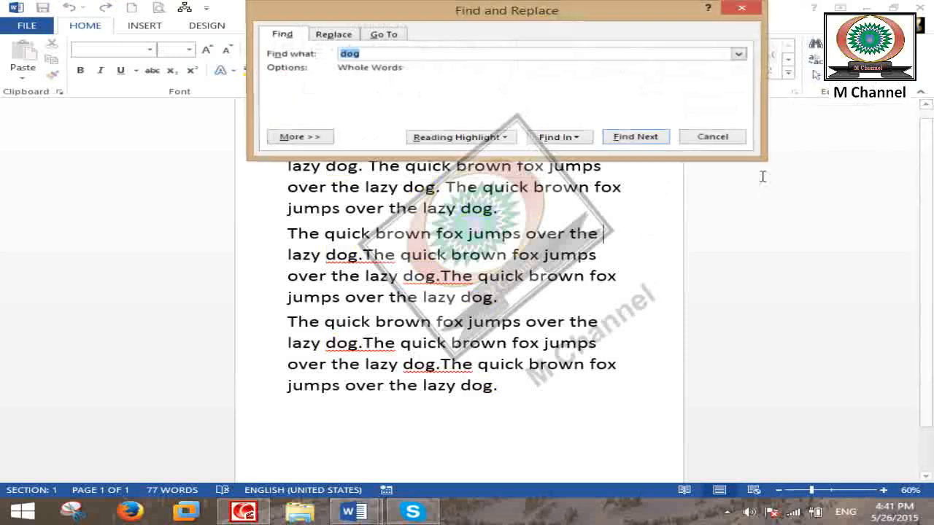
click(460, 139)
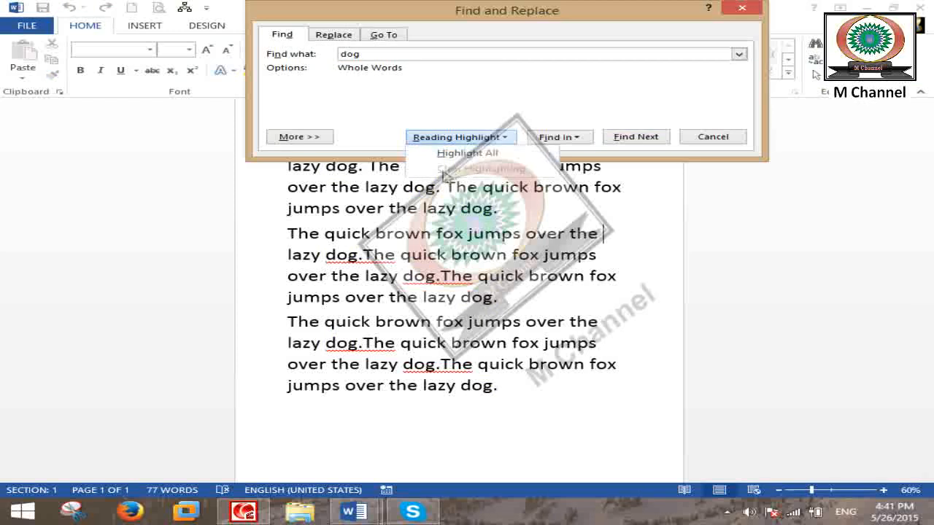
click(742, 138)
click(742, 138)
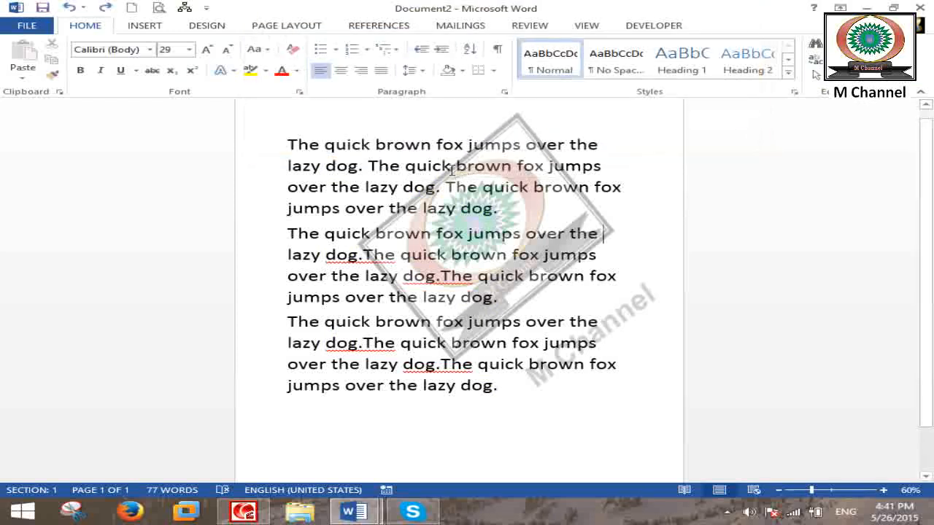
Highlight in yellow all three dogs in the first paragraph, the last two in the second, and the last one in the third.
click(250, 70)
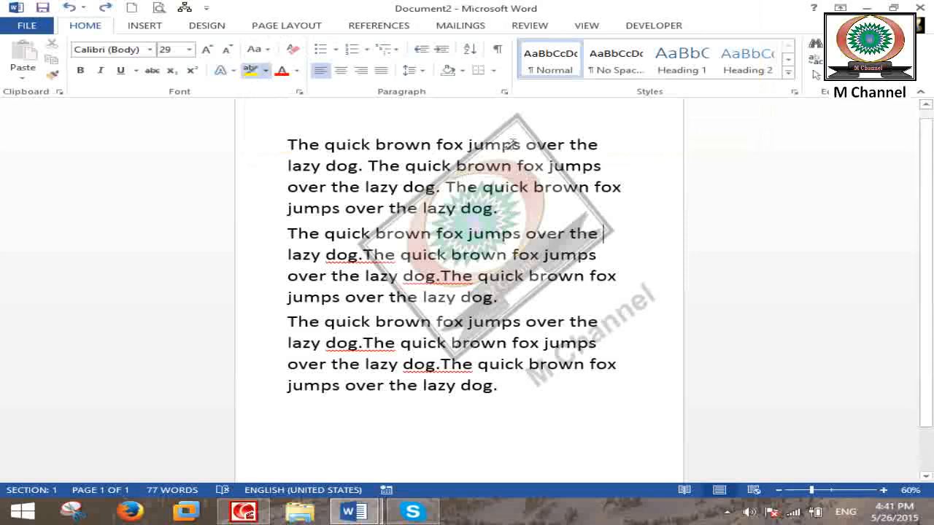
double_click(341, 165)
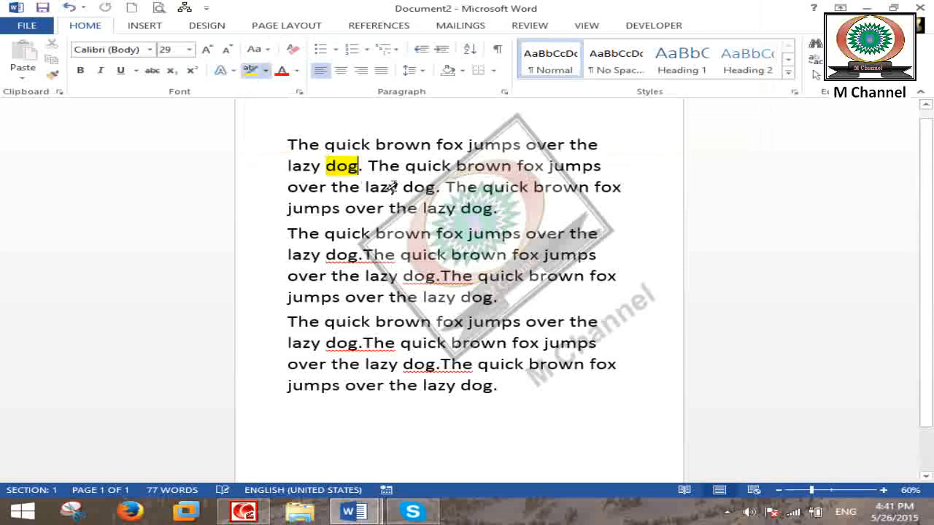
double_click(475, 208)
double_click(419, 186)
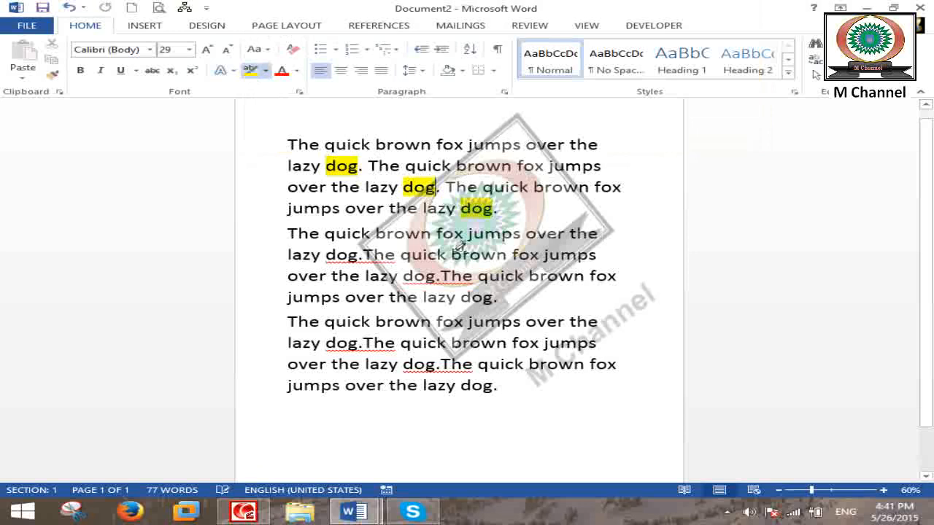
drag(404, 276, 438, 275)
double_click(470, 385)
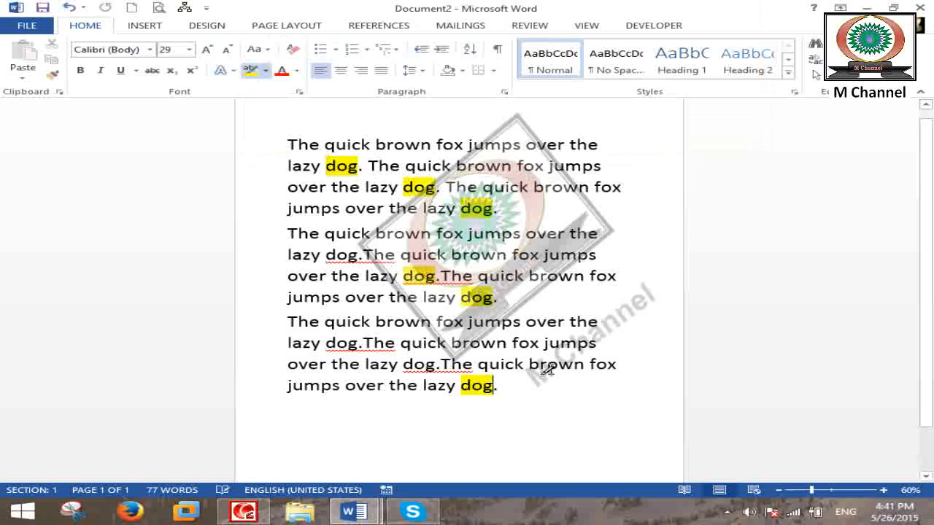
key(Escape)
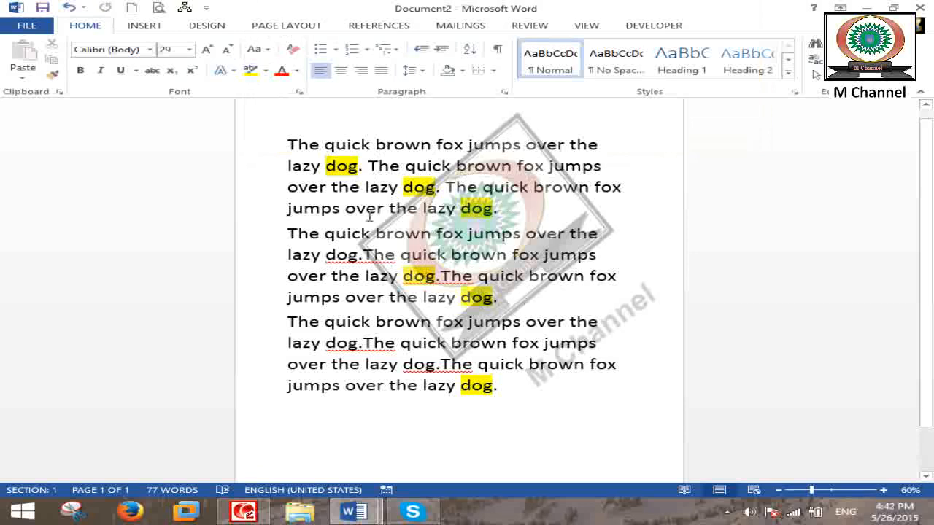
Turn off Show highlighter marks in Word's Display options.
click(27, 25)
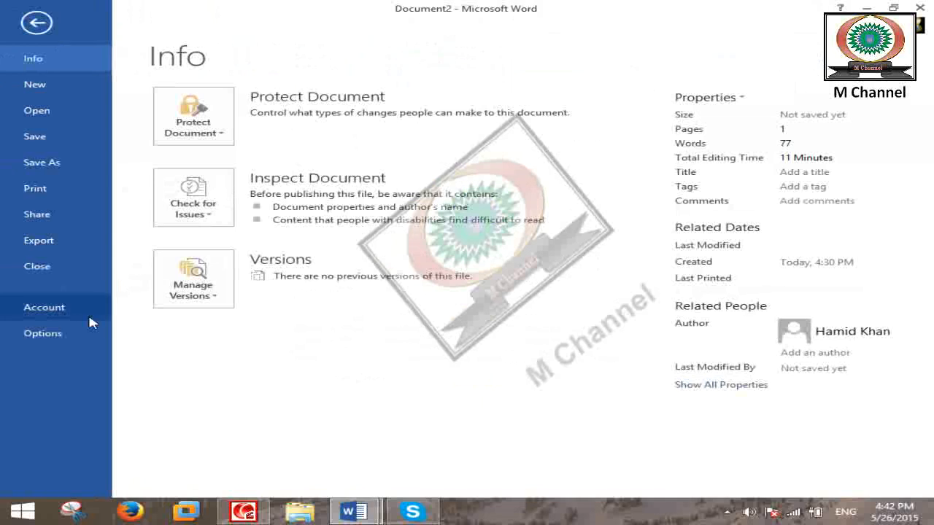
click(64, 335)
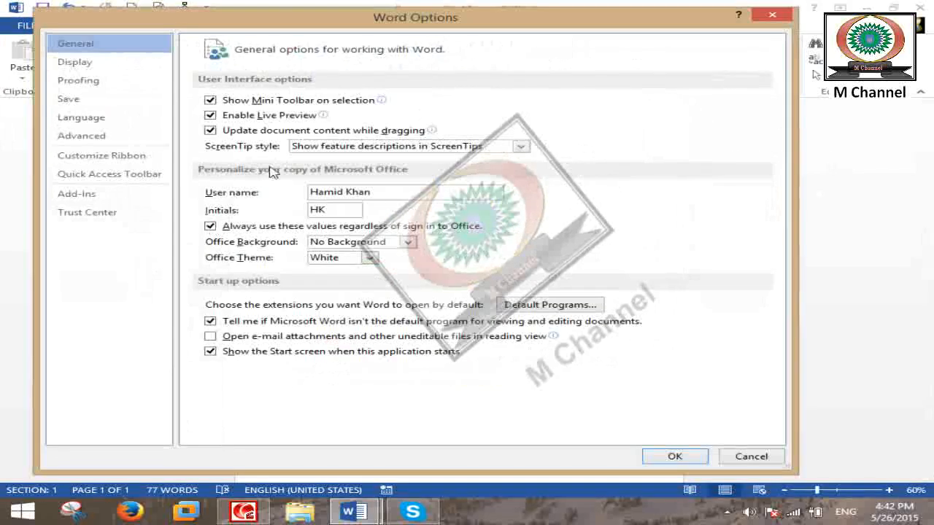
click(88, 64)
click(280, 119)
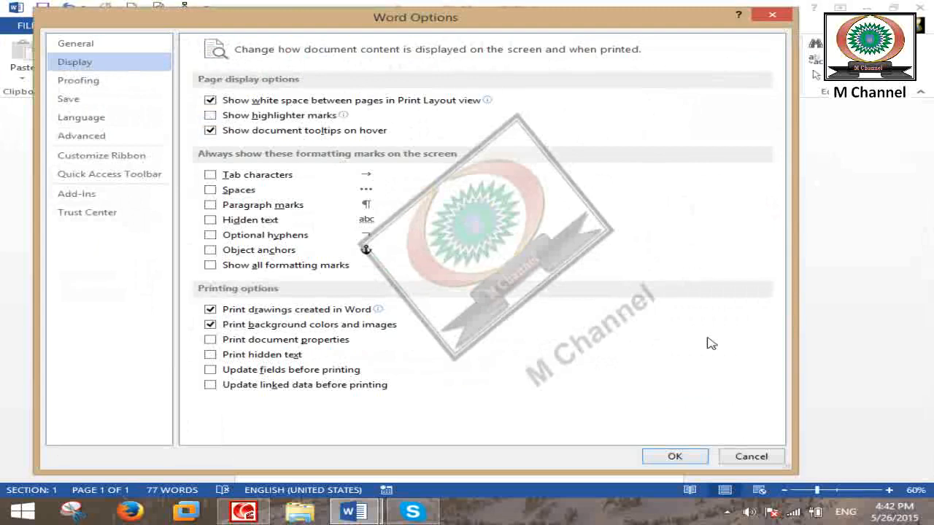
click(671, 455)
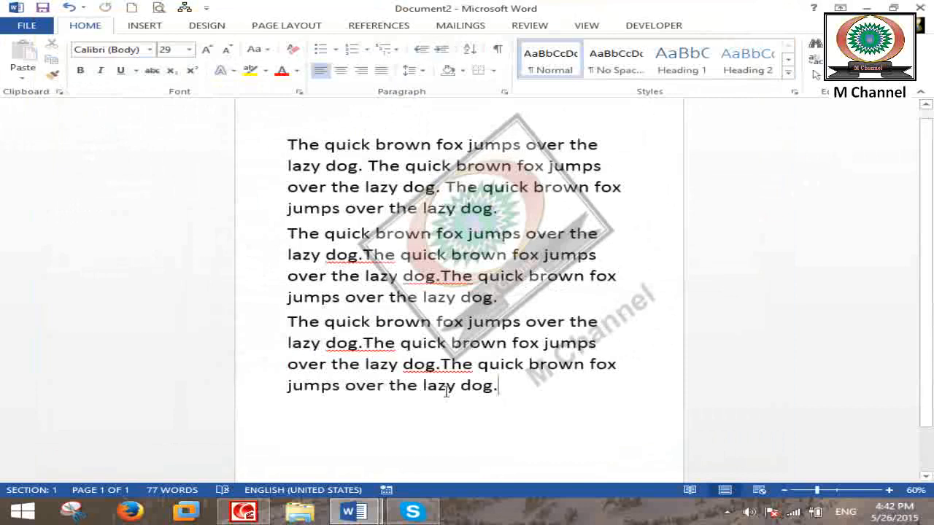
Cut all the sample text from the document, and view the Go To options of Find and Replace.
key(ctrl+a)
key(ctrl+x)
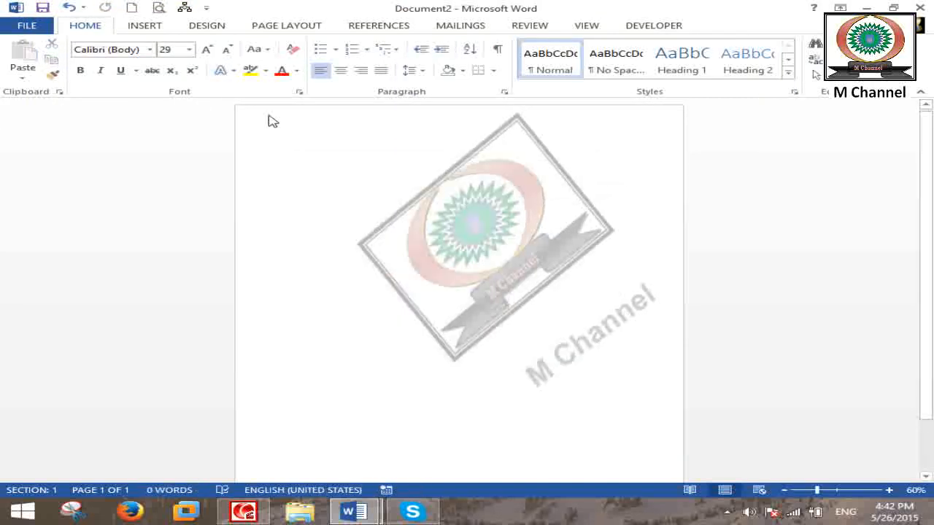
click(855, 44)
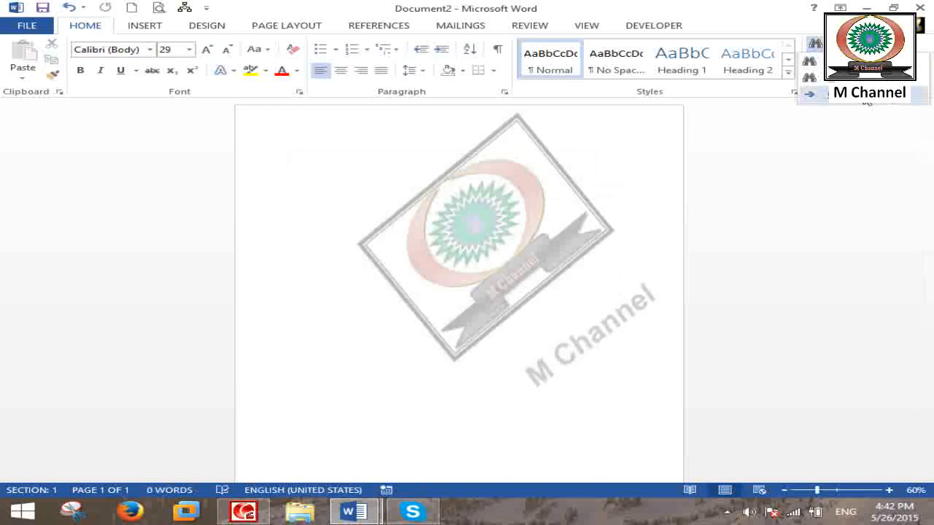
click(888, 100)
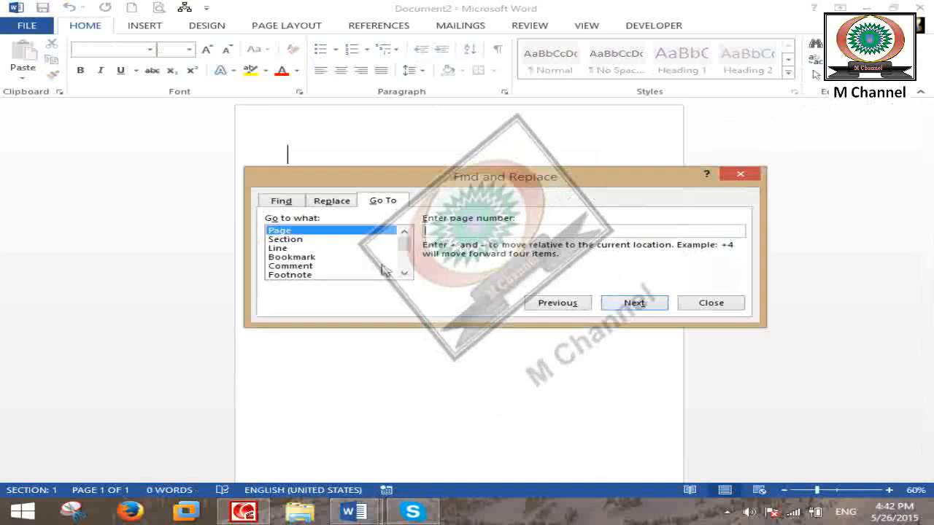
click(711, 305)
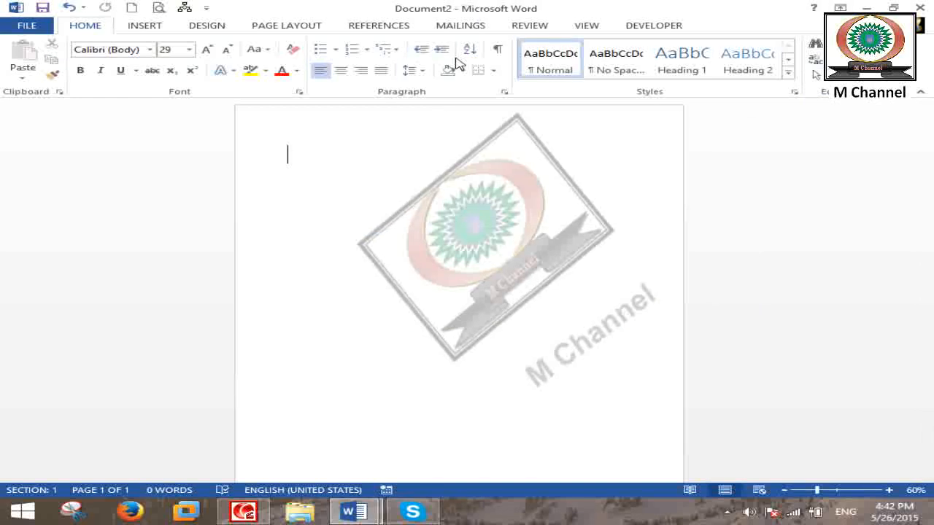
Write the line "Document = A collection of pages." and delete it.
text(Docu)
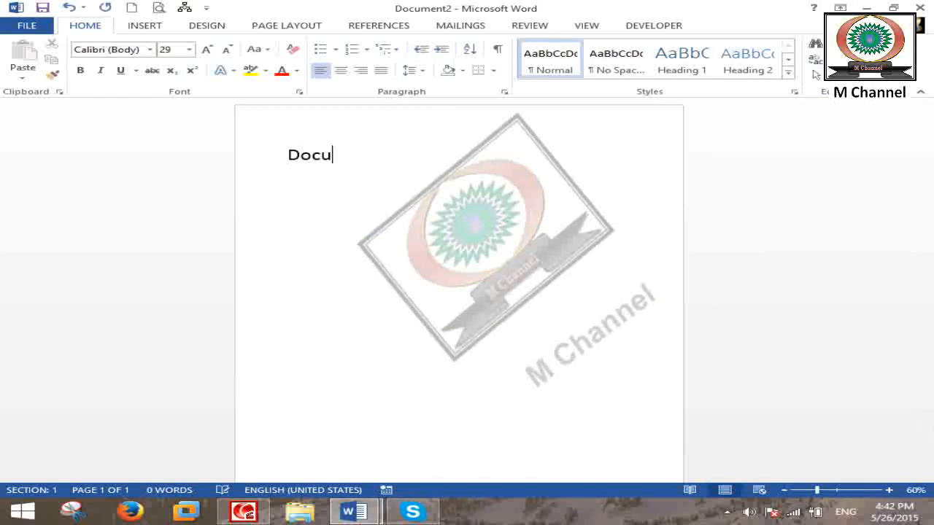
text(ment = A collection of pages.)
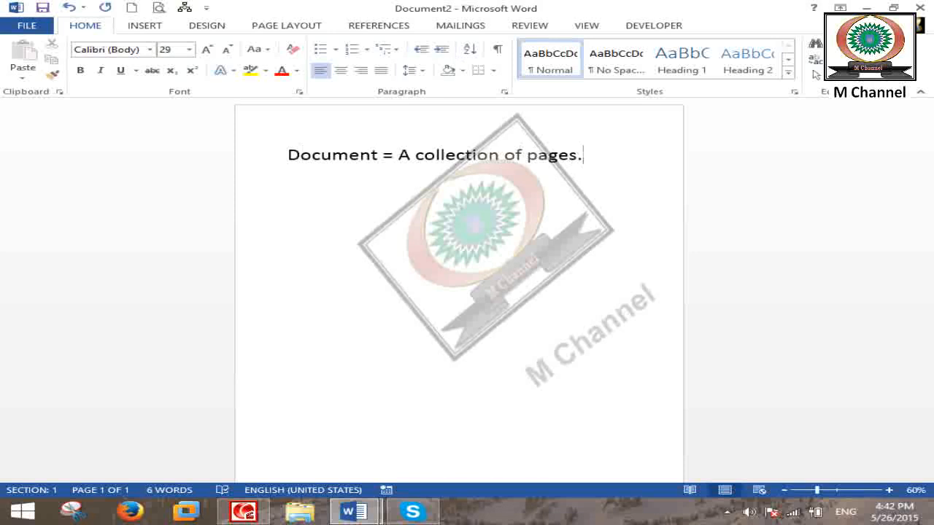
key(ctrl+a)
key(Delete)
Enter "First Page", insert a page break, and enter "Second Page" on the new page.
text(First Page)
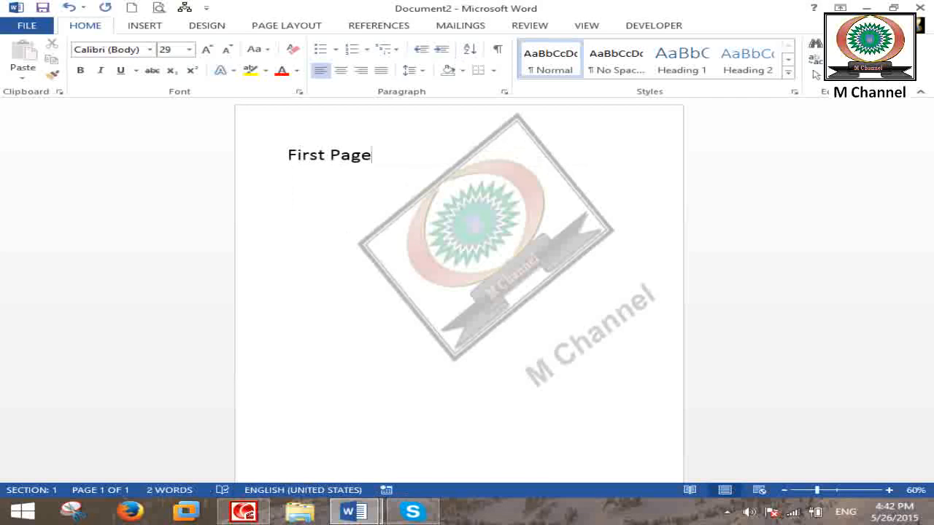
key(ctrl+Return)
scroll(361, 123, down, 1)
scroll(361, 122, down, 3)
text(Se)
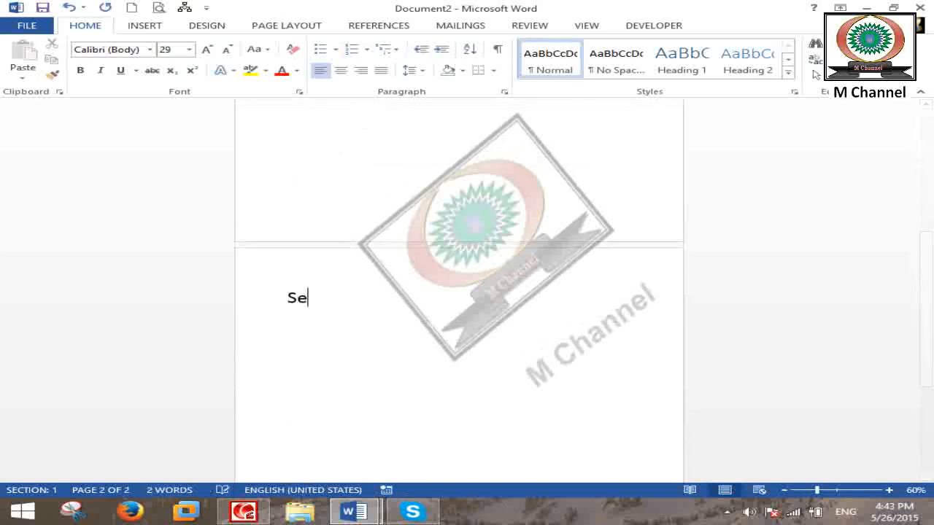
text(cond Page)
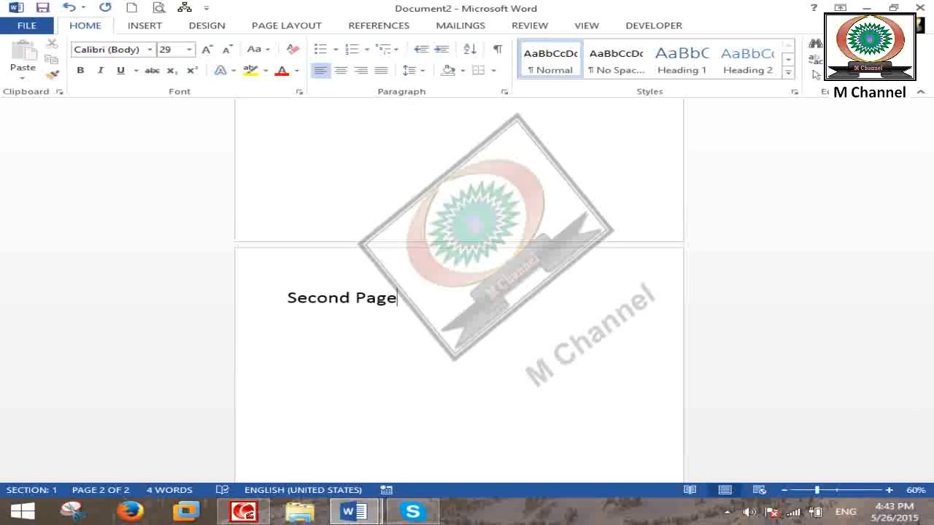
Add a third page with a page break and enter "Page Break Shortcut" and "Ctrl+enter" on separate lines.
scroll(369, 202, up, 3)
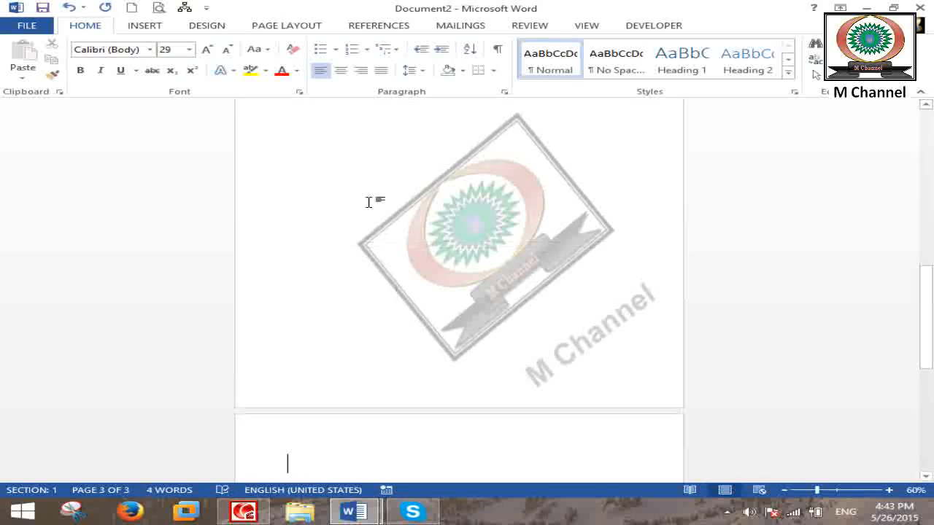
text(Page Break Shortcut)
key(Return)
text(Ctrl+enter)
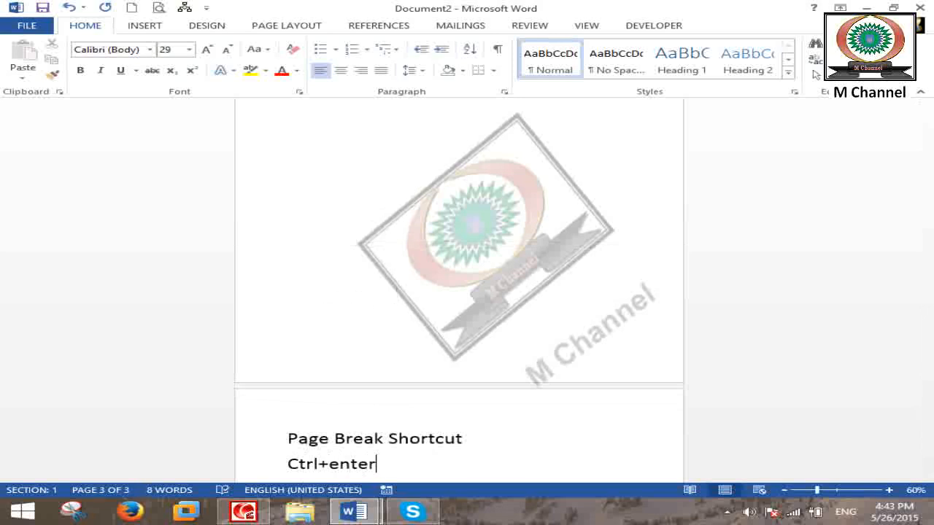
Delete the "Ctrl+enter" line on page three and replace "Page Break Shortcut" with "Third Page".
key(shift+Home)
key(BackSpace)
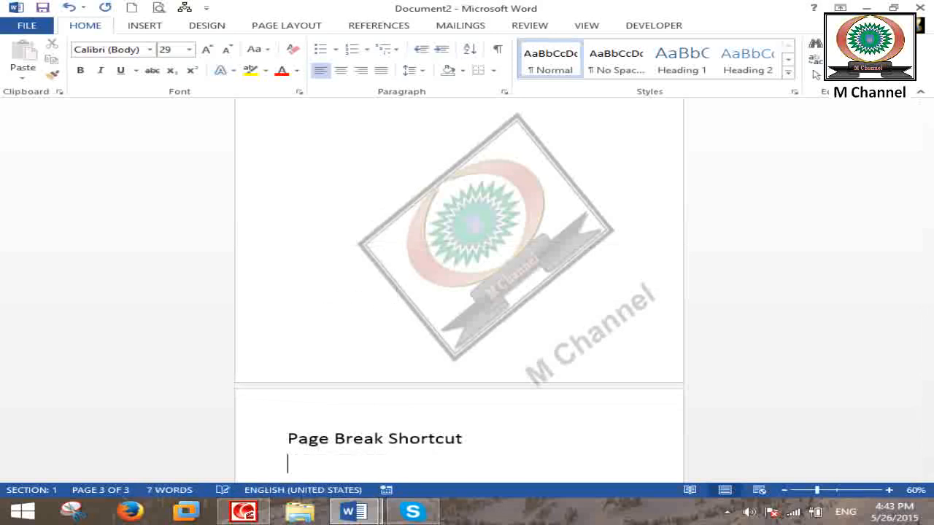
scroll(485, 251, up, 15)
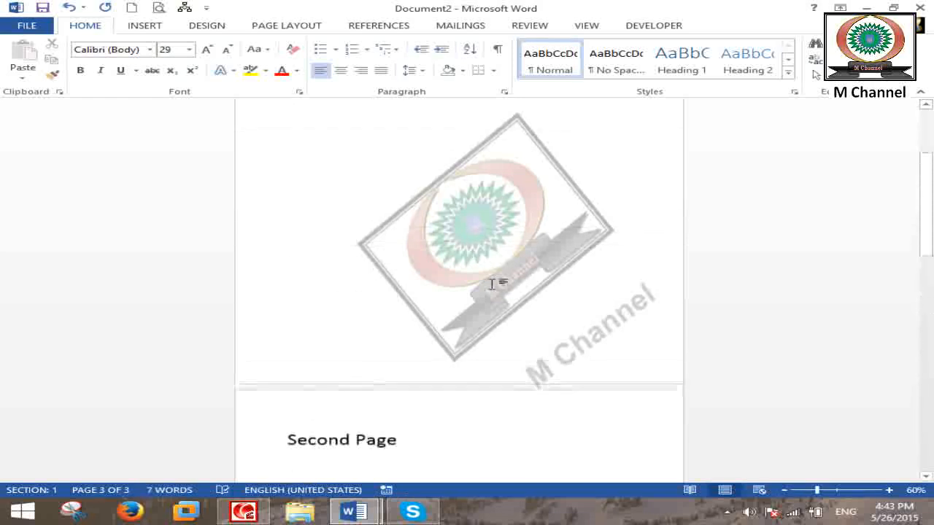
scroll(425, 229, down, 15)
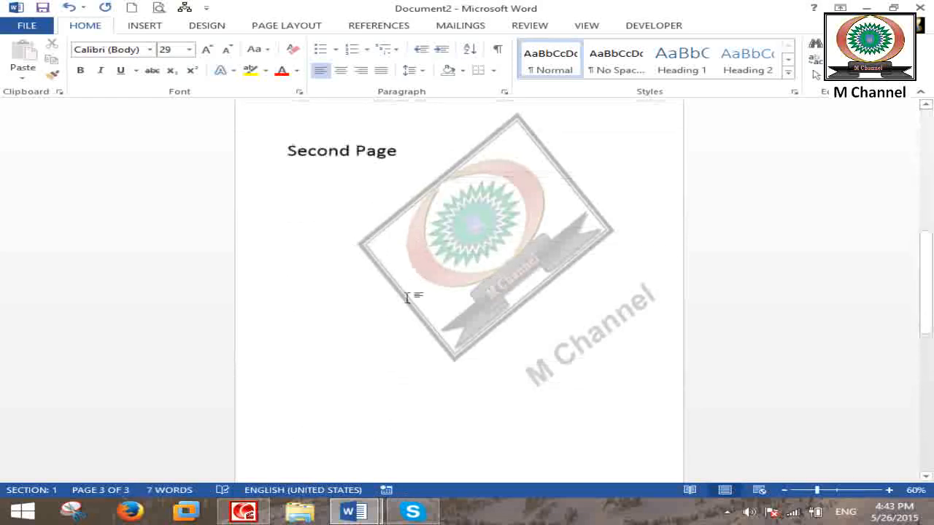
scroll(437, 336, down, 1)
click(223, 307)
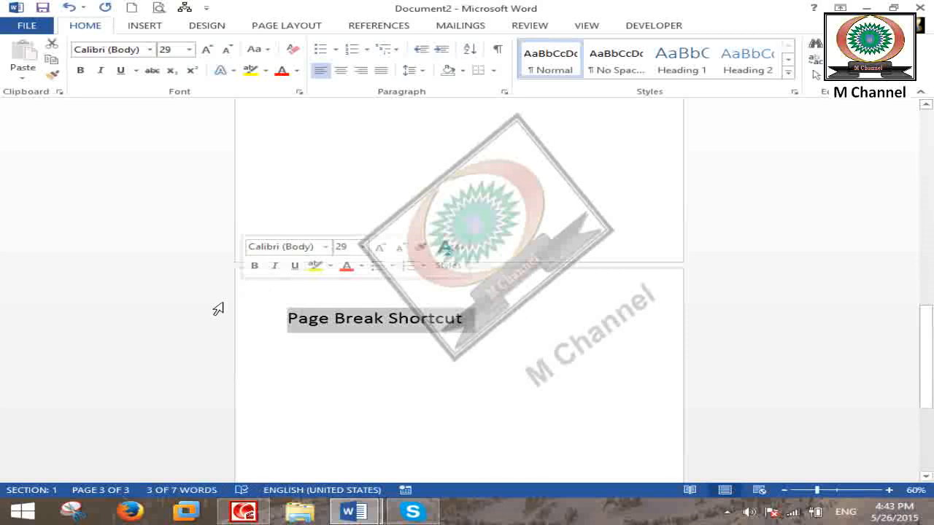
text(Third Page)
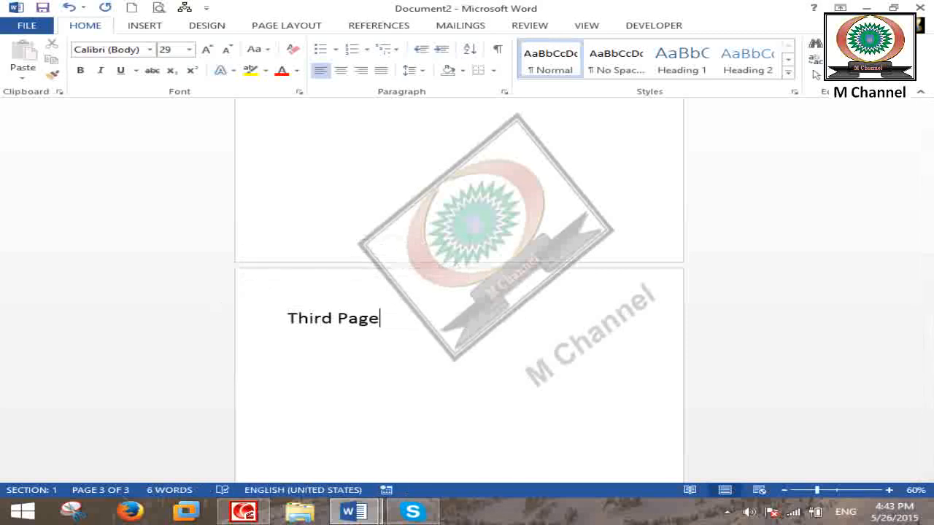
Add three more pages with page breaks, entering "Fourth Page", "Fifth Page" and "Sixth page" on them respectively.
key(ctrl+Return)
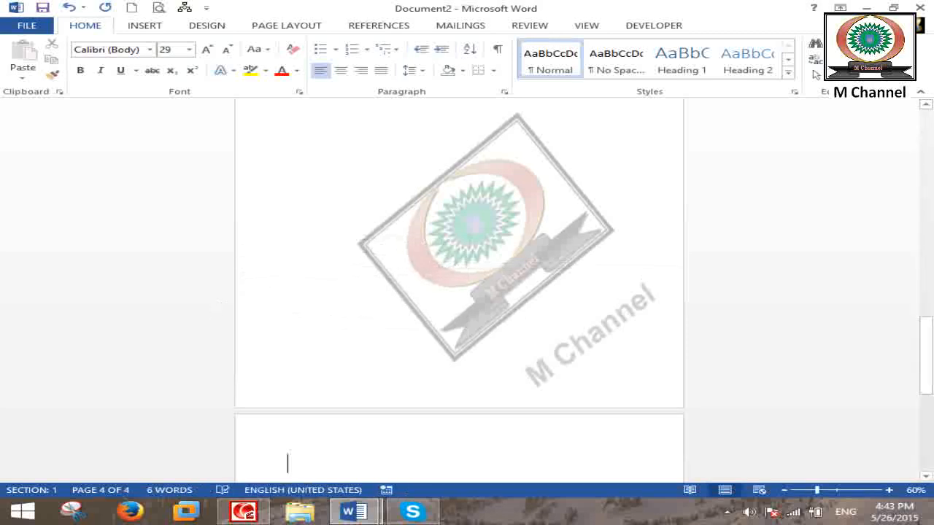
text(Fourth Page)
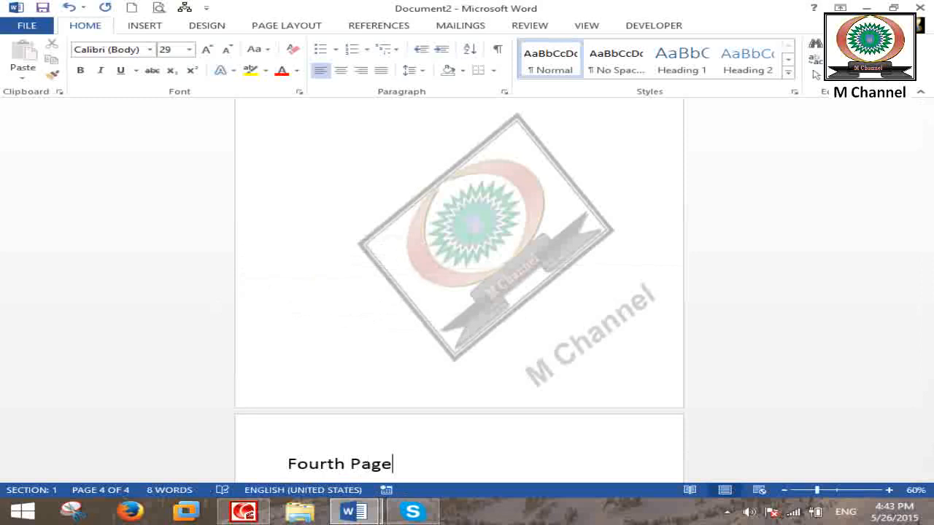
key(ctrl+Return)
text(Fifth Page)
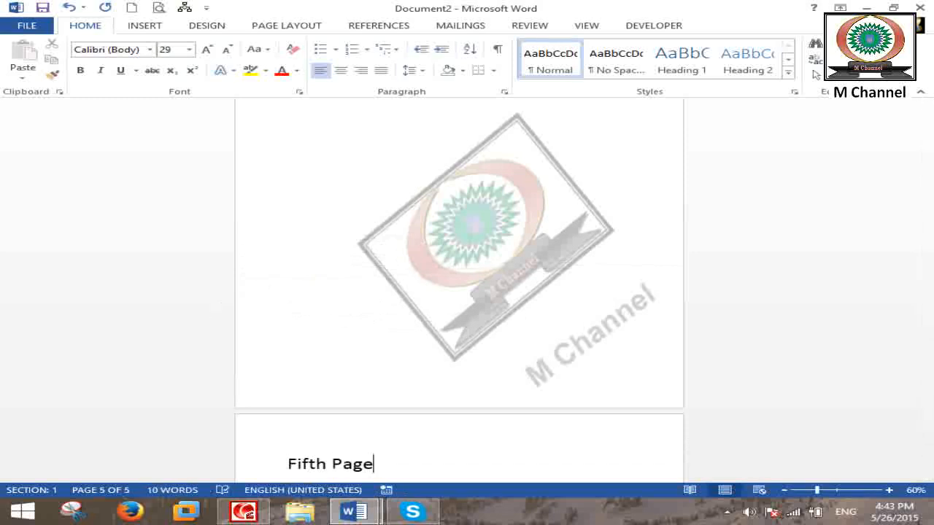
key(ctrl+Return)
text(Sixth)
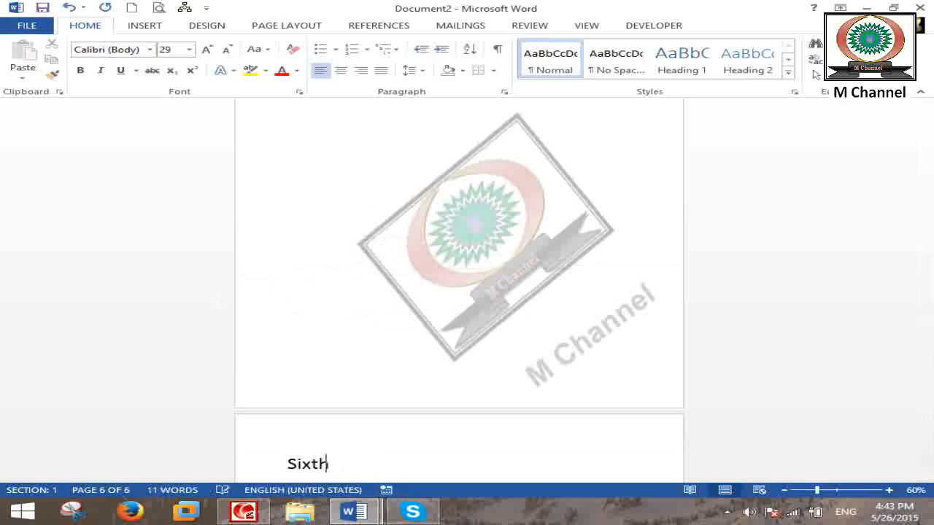
text( page)
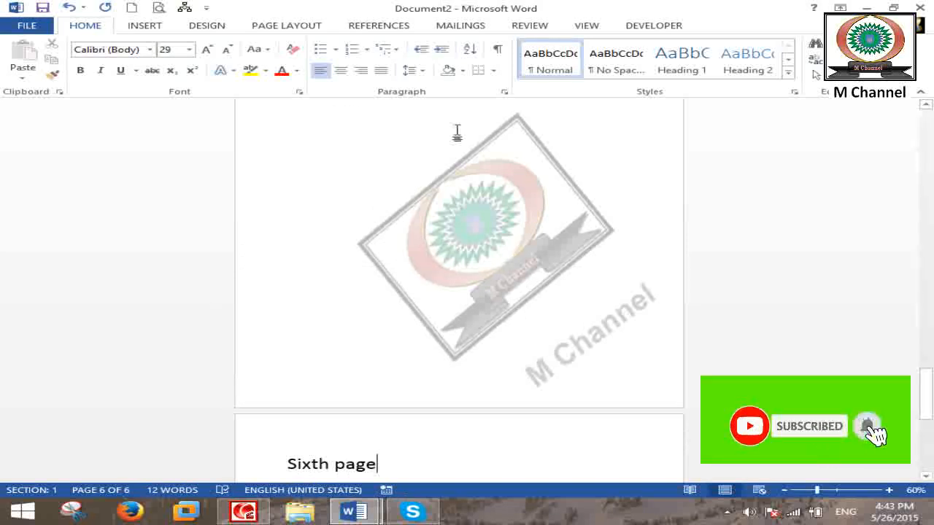
Use Go To to visit pages 1, 2 and 3 of the document, and close Find and Replace.
click(852, 44)
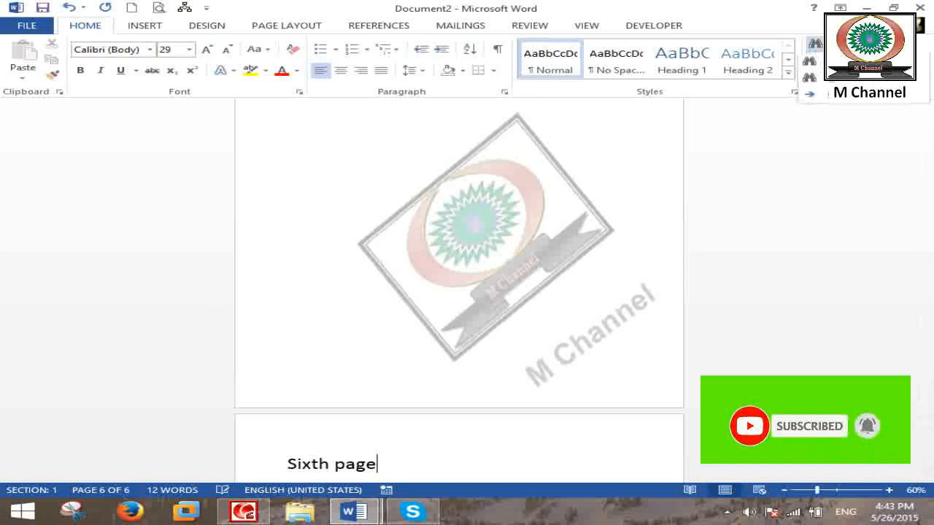
click(851, 95)
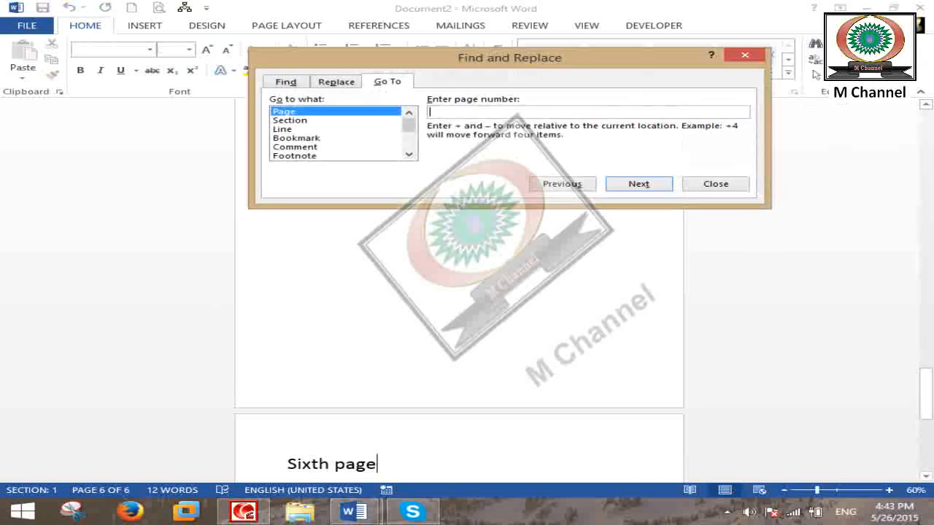
text(1)
click(640, 187)
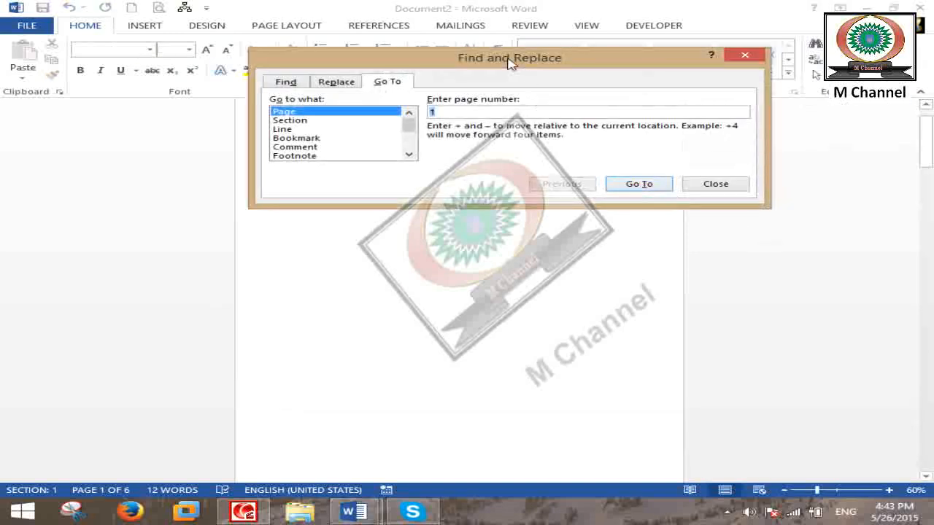
drag(509, 63, 574, 235)
text(2)
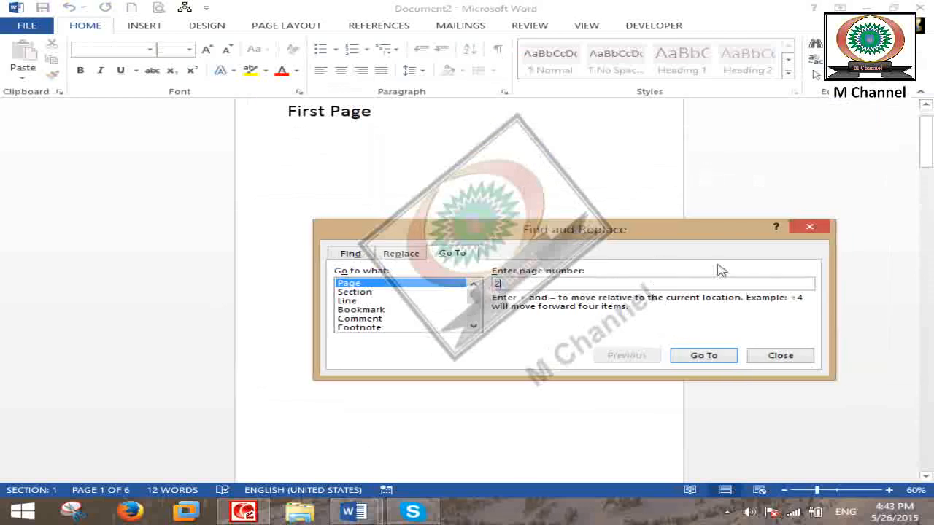
click(700, 355)
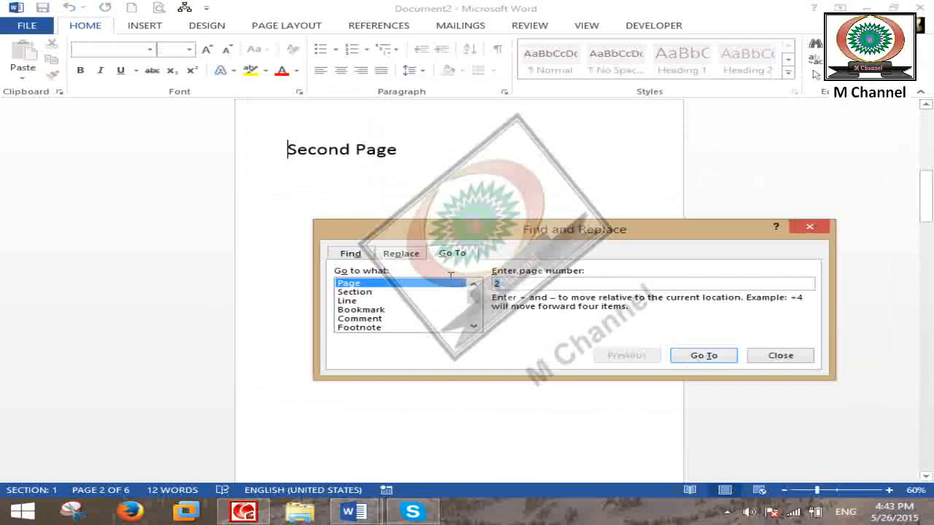
text(3)
click(692, 358)
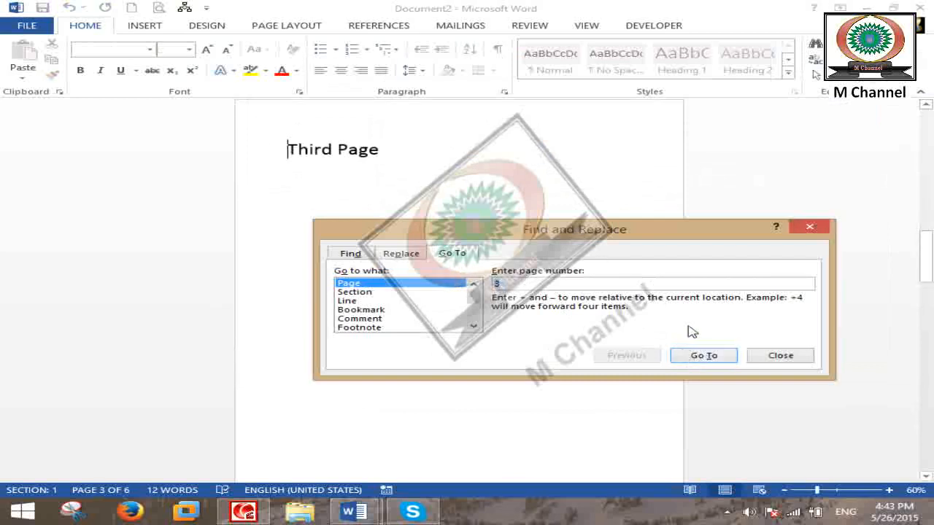
click(779, 355)
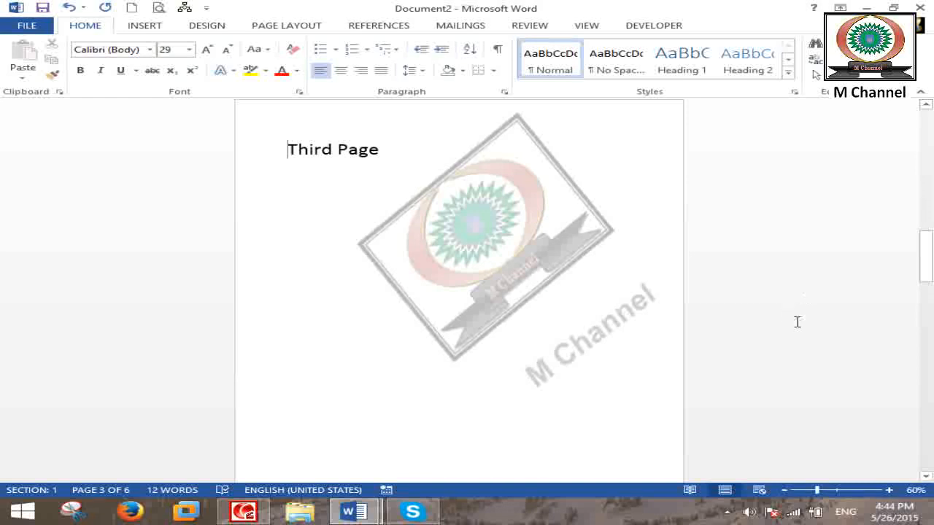
click(855, 43)
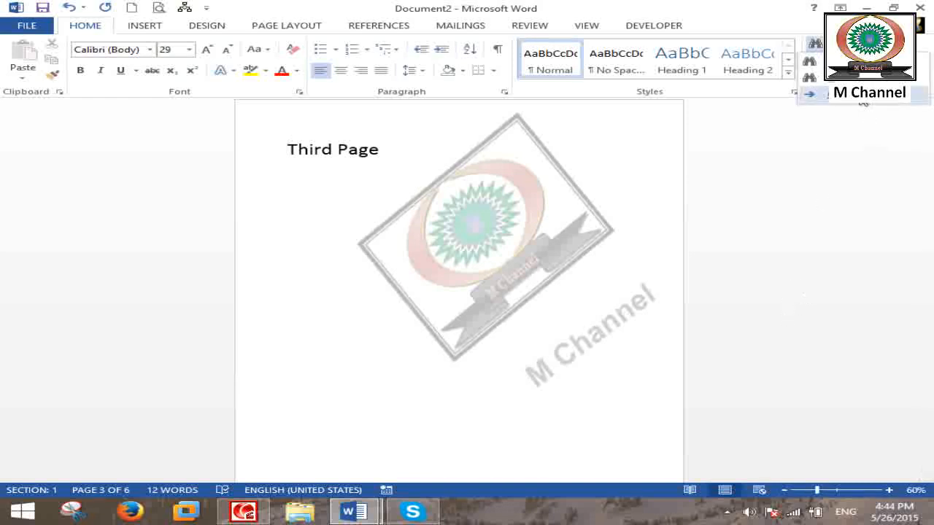
click(343, 189)
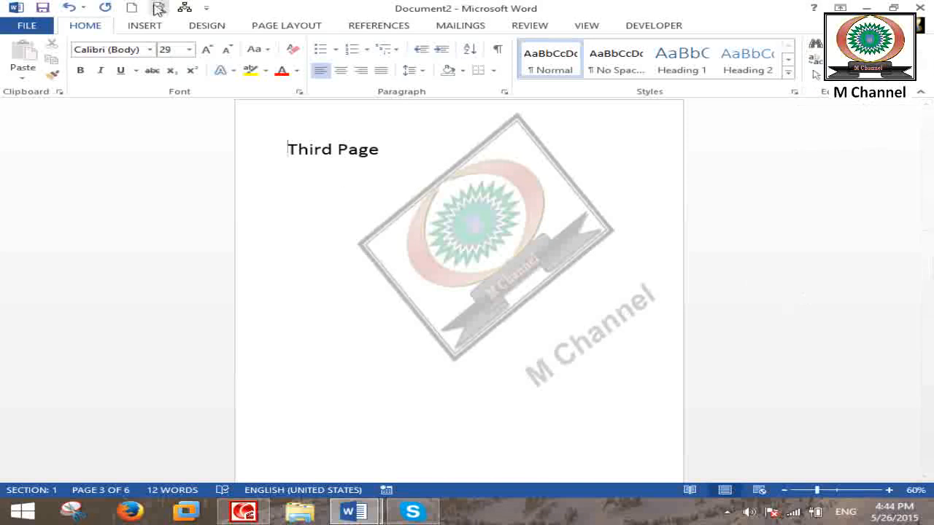
Create a new blank document and view the Line option of Go To in Find and Replace.
click(131, 8)
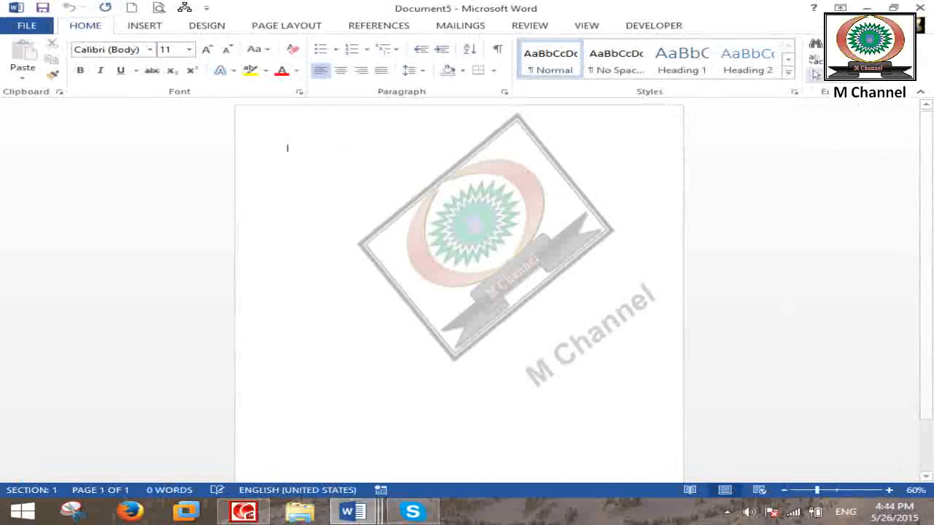
click(814, 71)
click(839, 95)
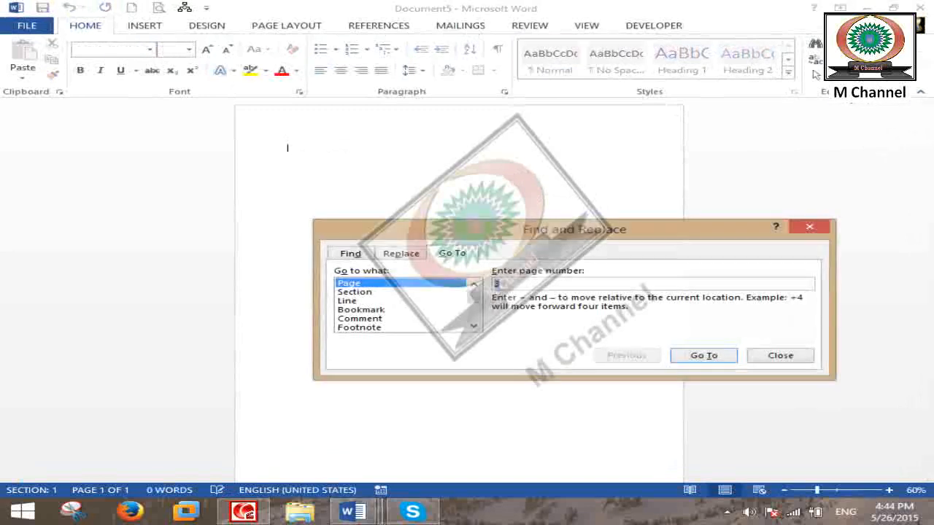
drag(653, 230, 661, 109)
click(359, 179)
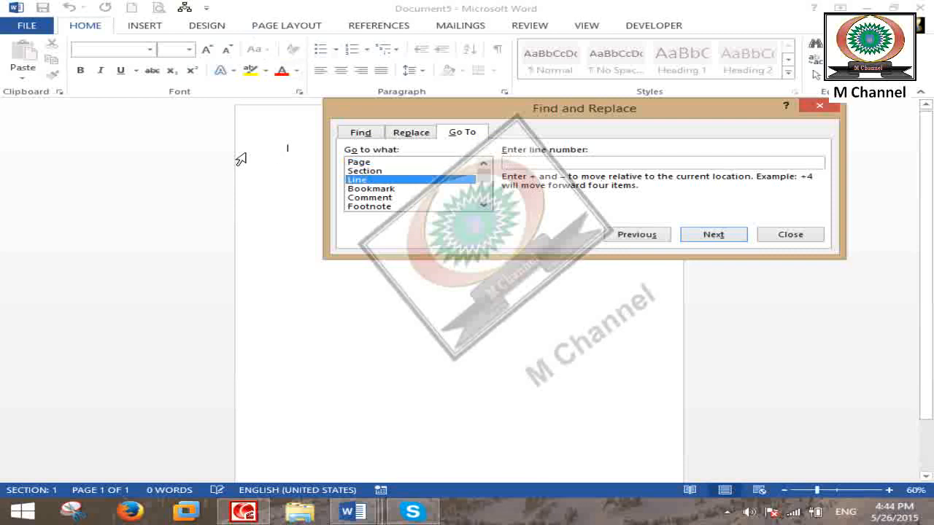
click(804, 242)
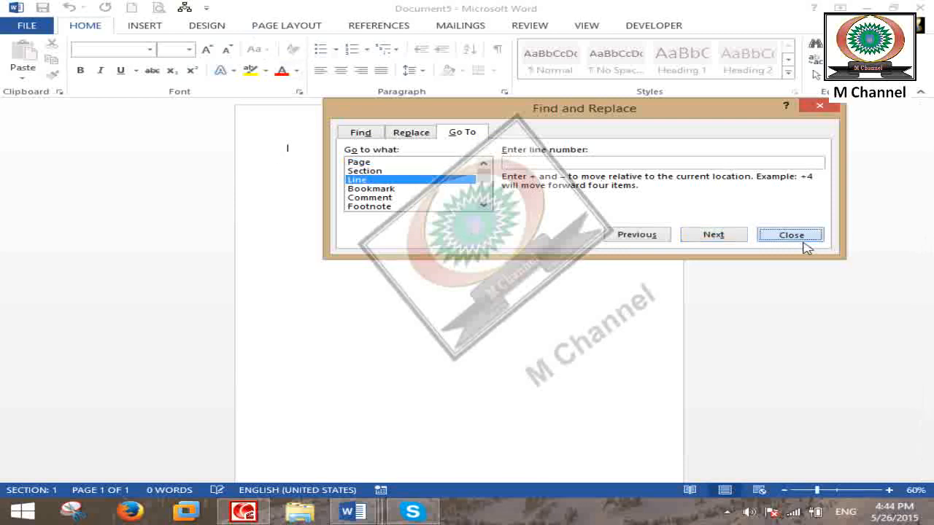
Turn on line numbers in the blank document and add empty lines down to line 29.
click(282, 27)
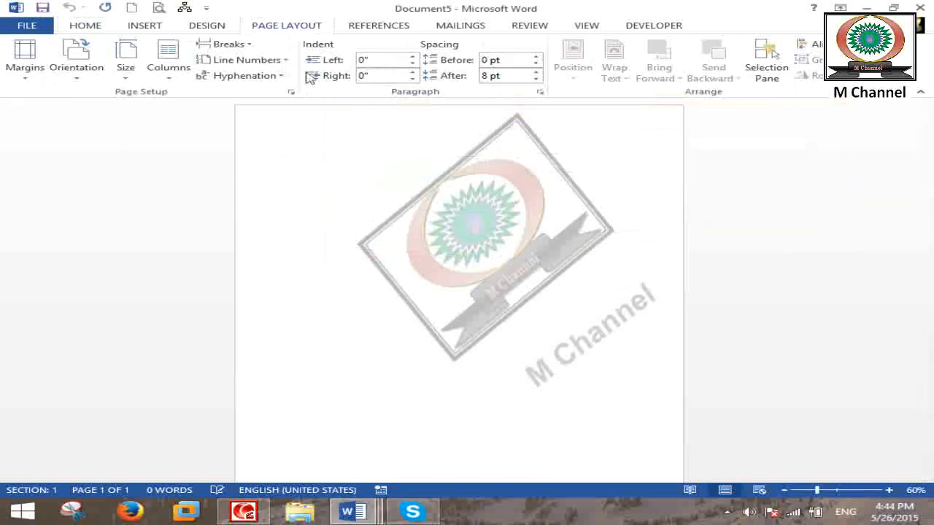
click(255, 61)
click(270, 96)
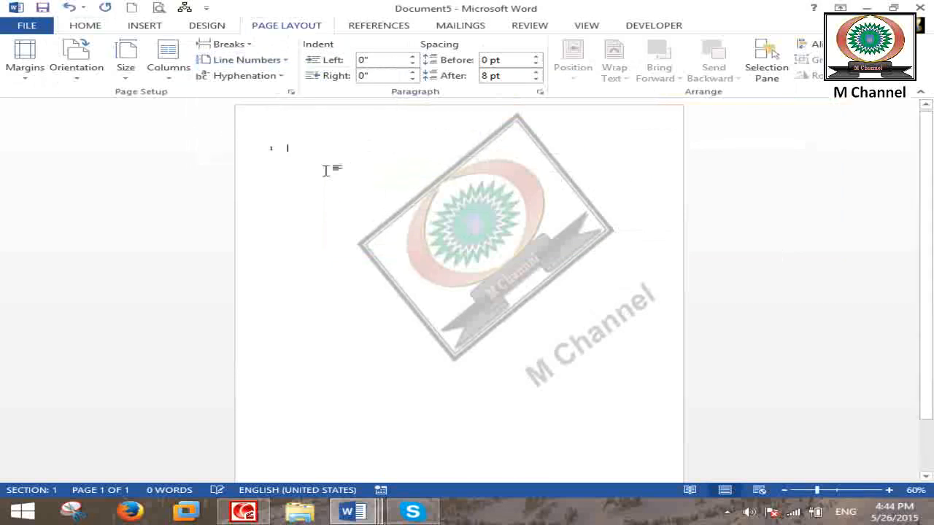
key(Return)
key(Return)
key(Return)
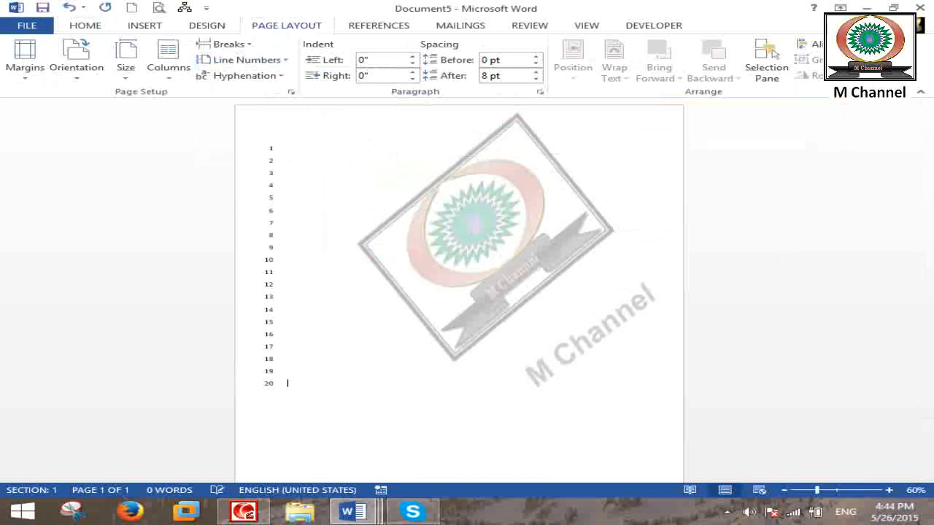
key(Return)
key(Return)
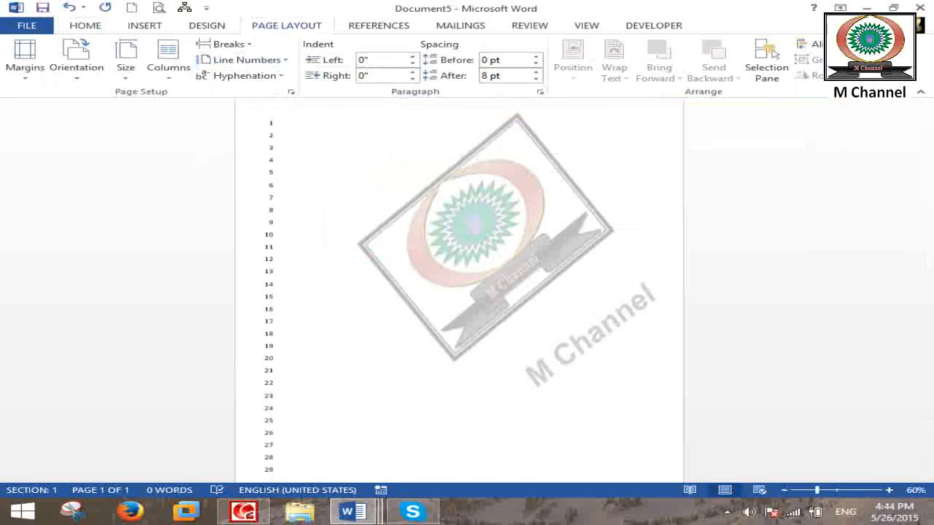
scroll(594, 254, down, 1)
scroll(595, 299, up, 2)
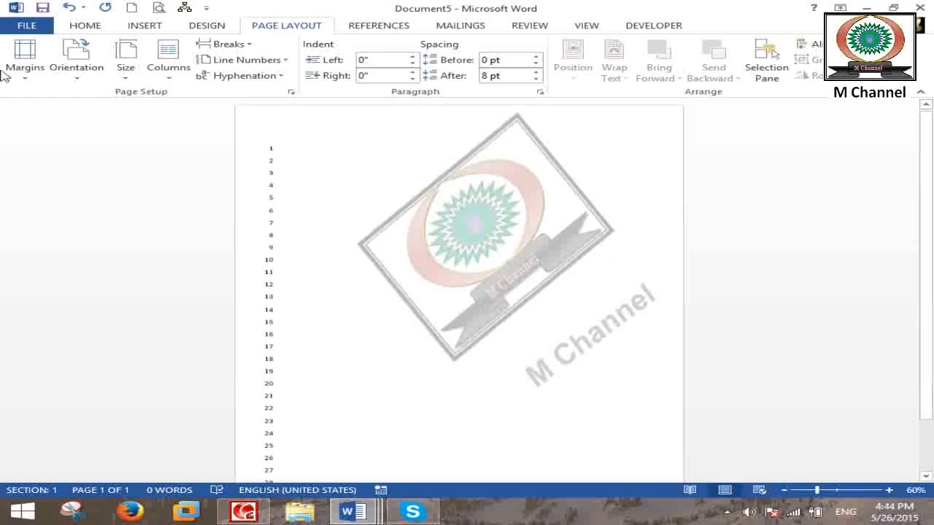
Use Go To to place the cursor on line 10 of the numbered document.
click(99, 24)
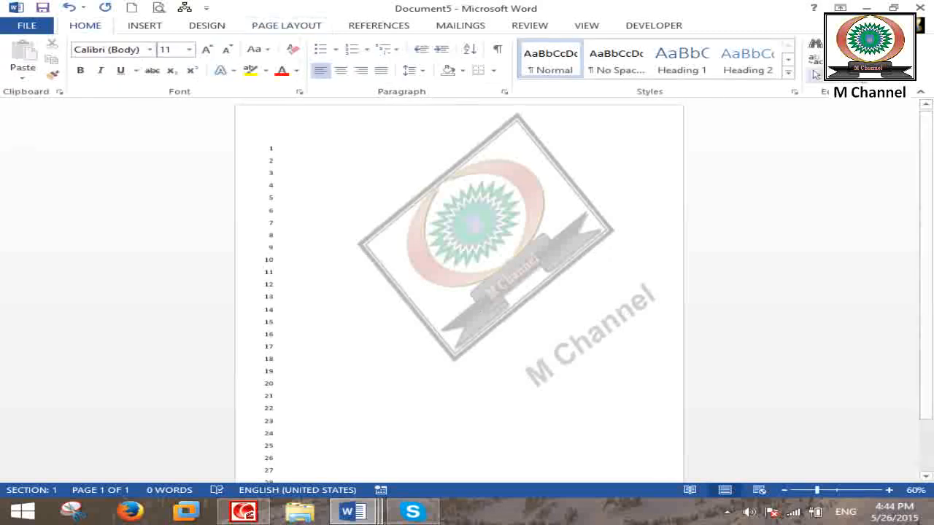
click(855, 44)
click(835, 100)
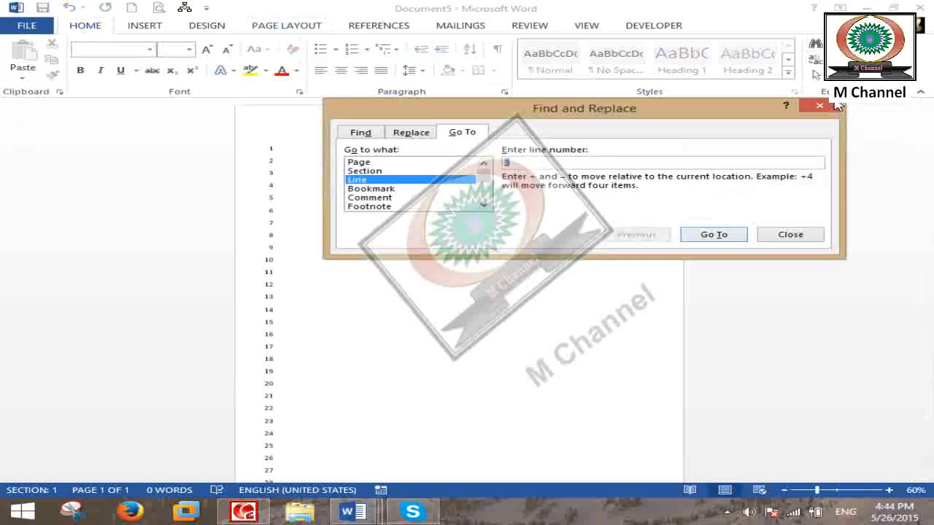
text(10)
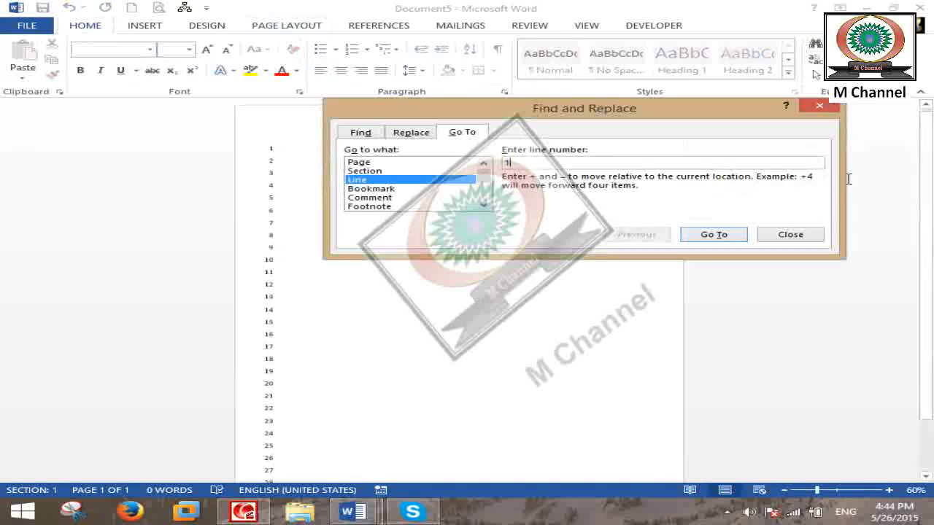
click(714, 237)
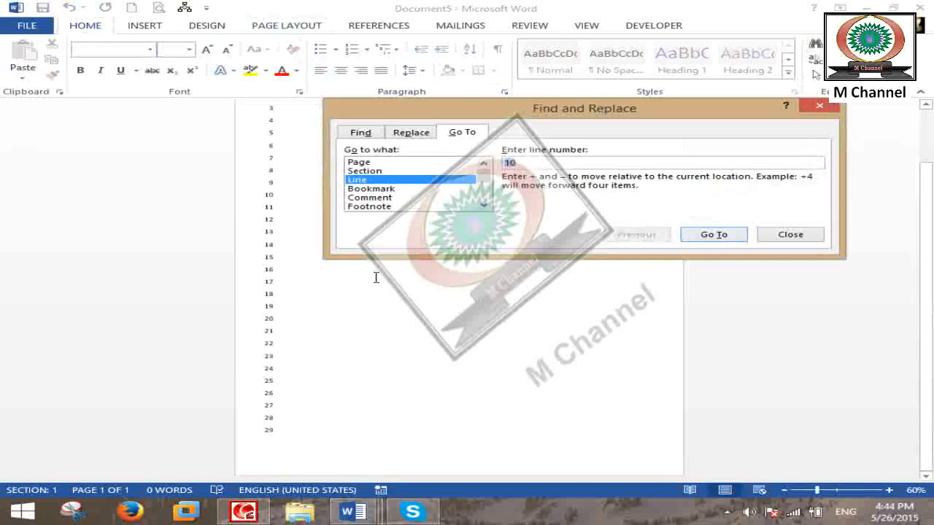
key(Escape)
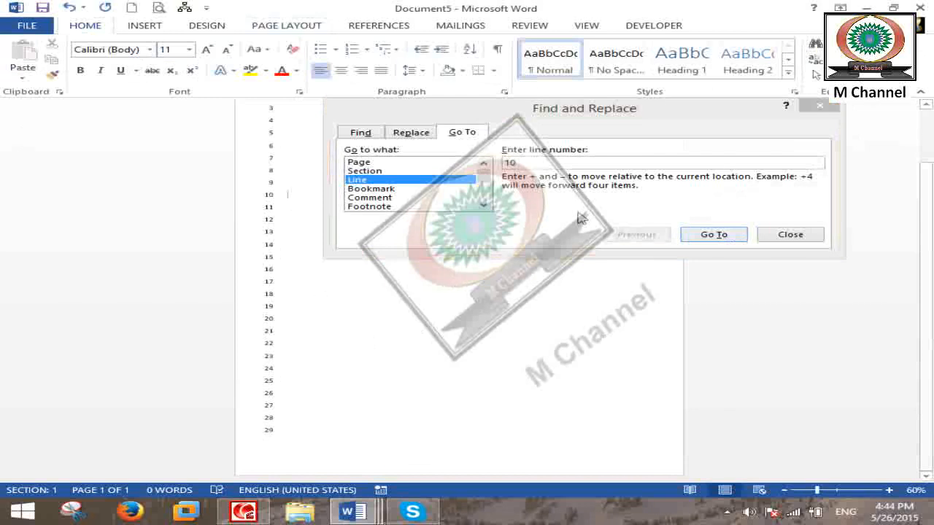
Go to line 20 and then to line 1 with Go To, and close Find and Replace.
click(494, 161)
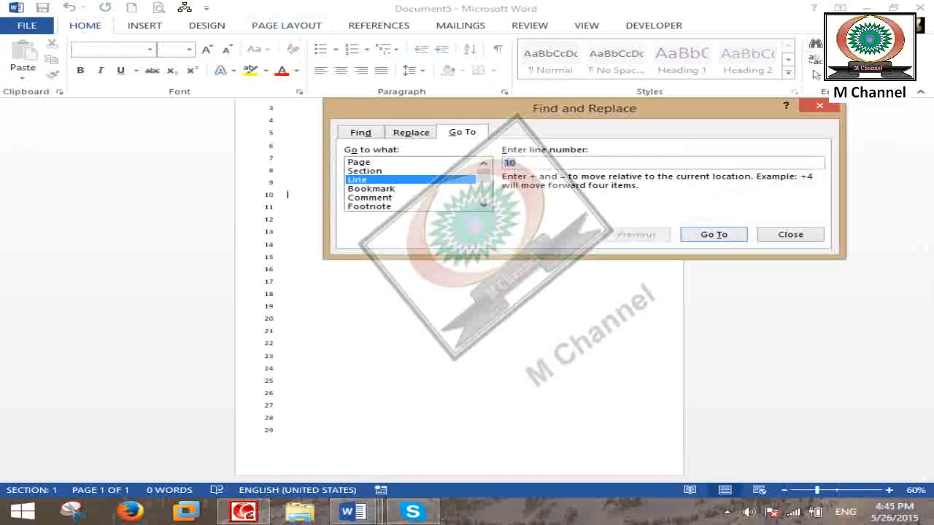
text(20)
click(720, 235)
click(409, 332)
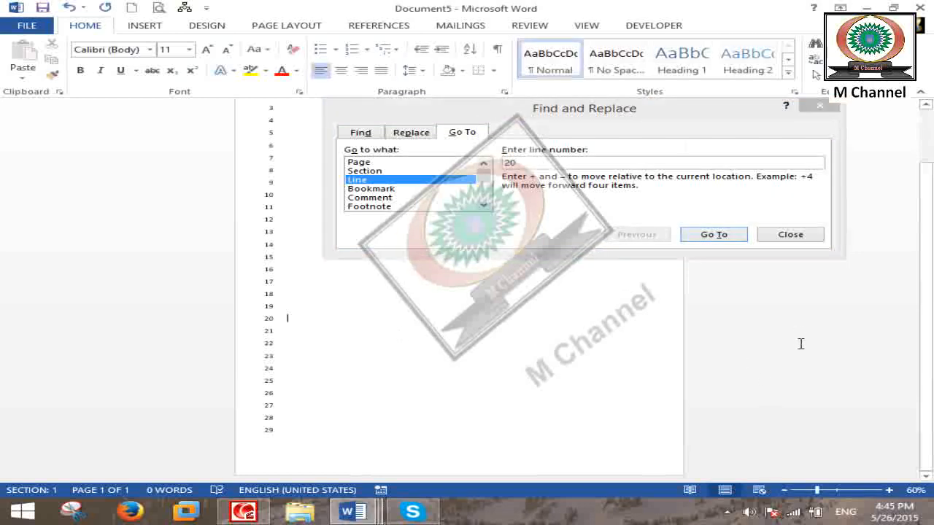
drag(519, 166, 461, 169)
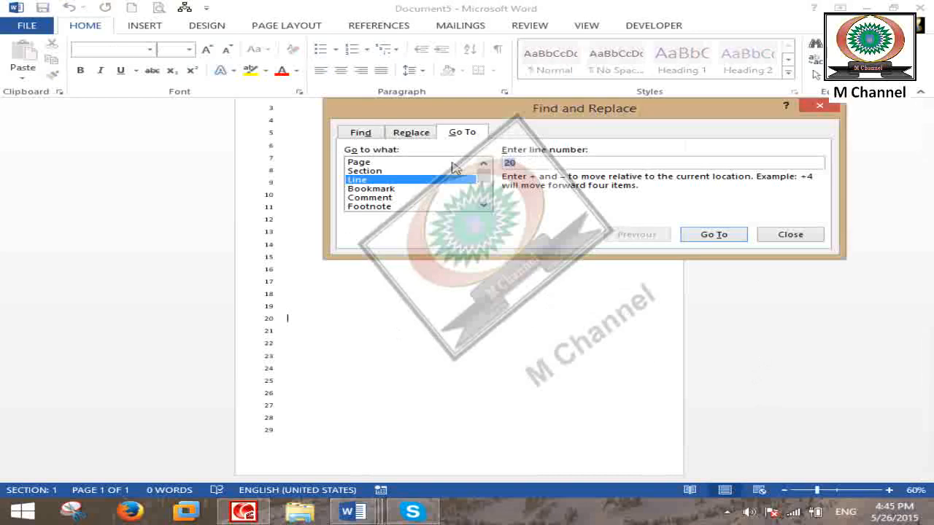
text(1)
click(725, 235)
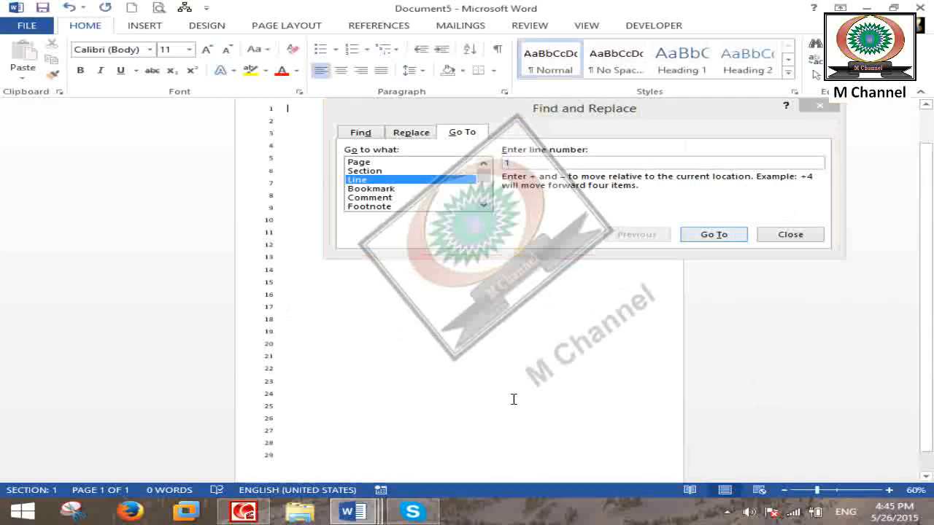
click(790, 234)
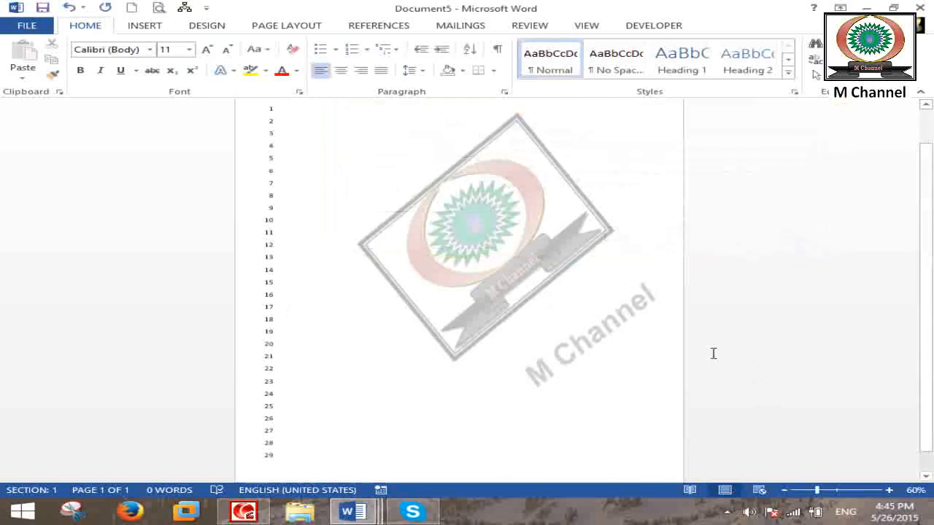